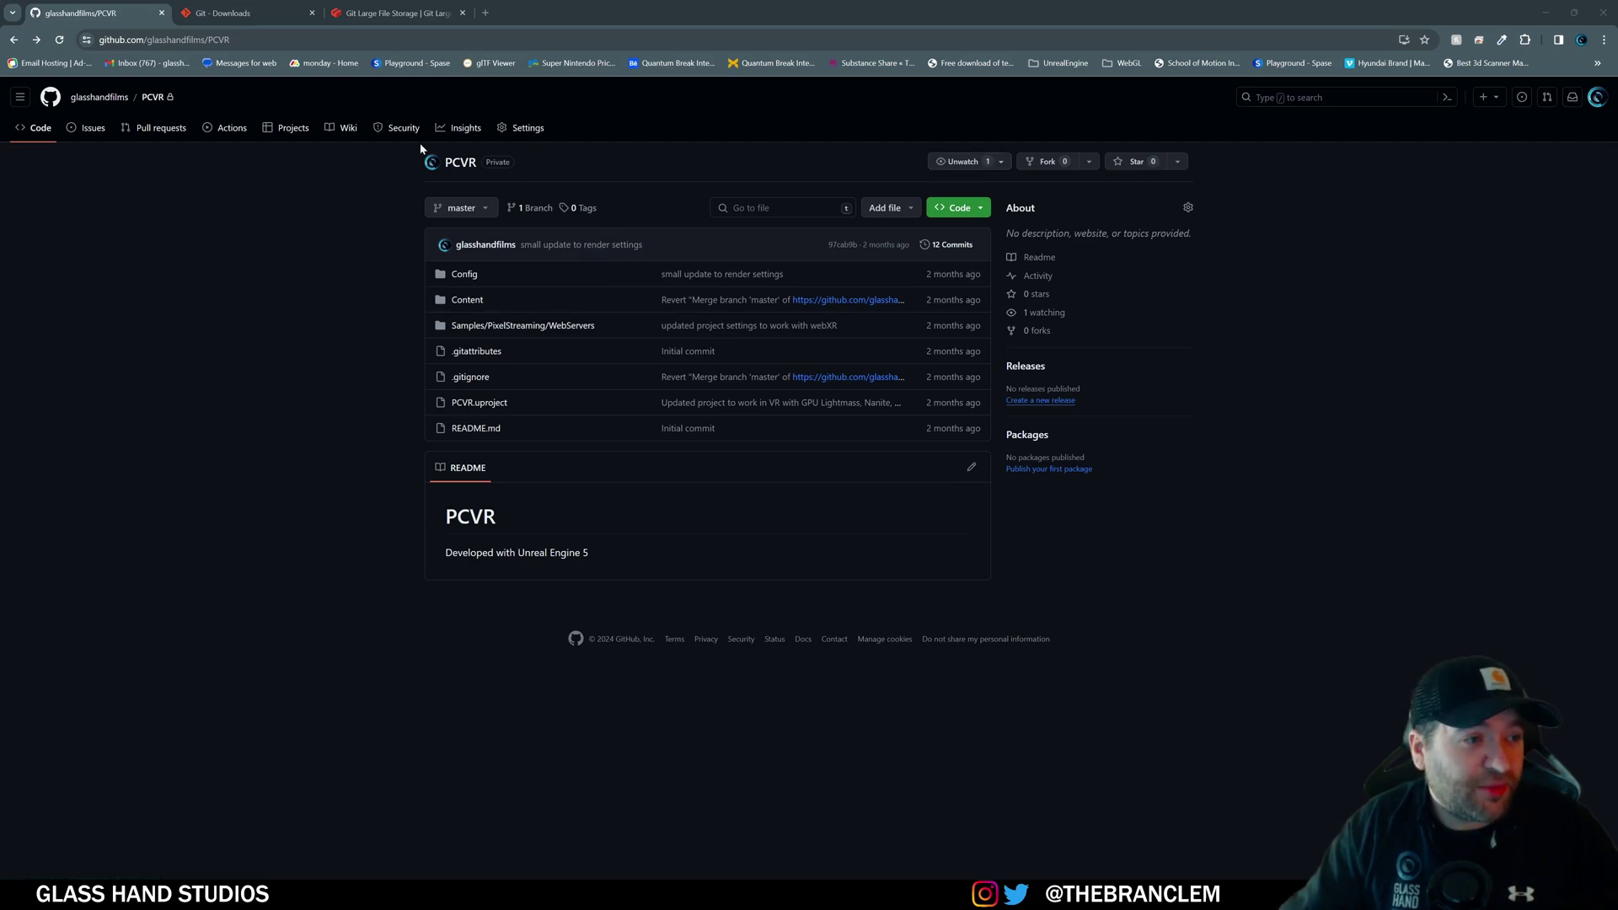
Open the PCVR repository's commit history on GitHub and review the master branch's commits and the branch list.
{"action": "left_click", "coordinate": [938, 253]}
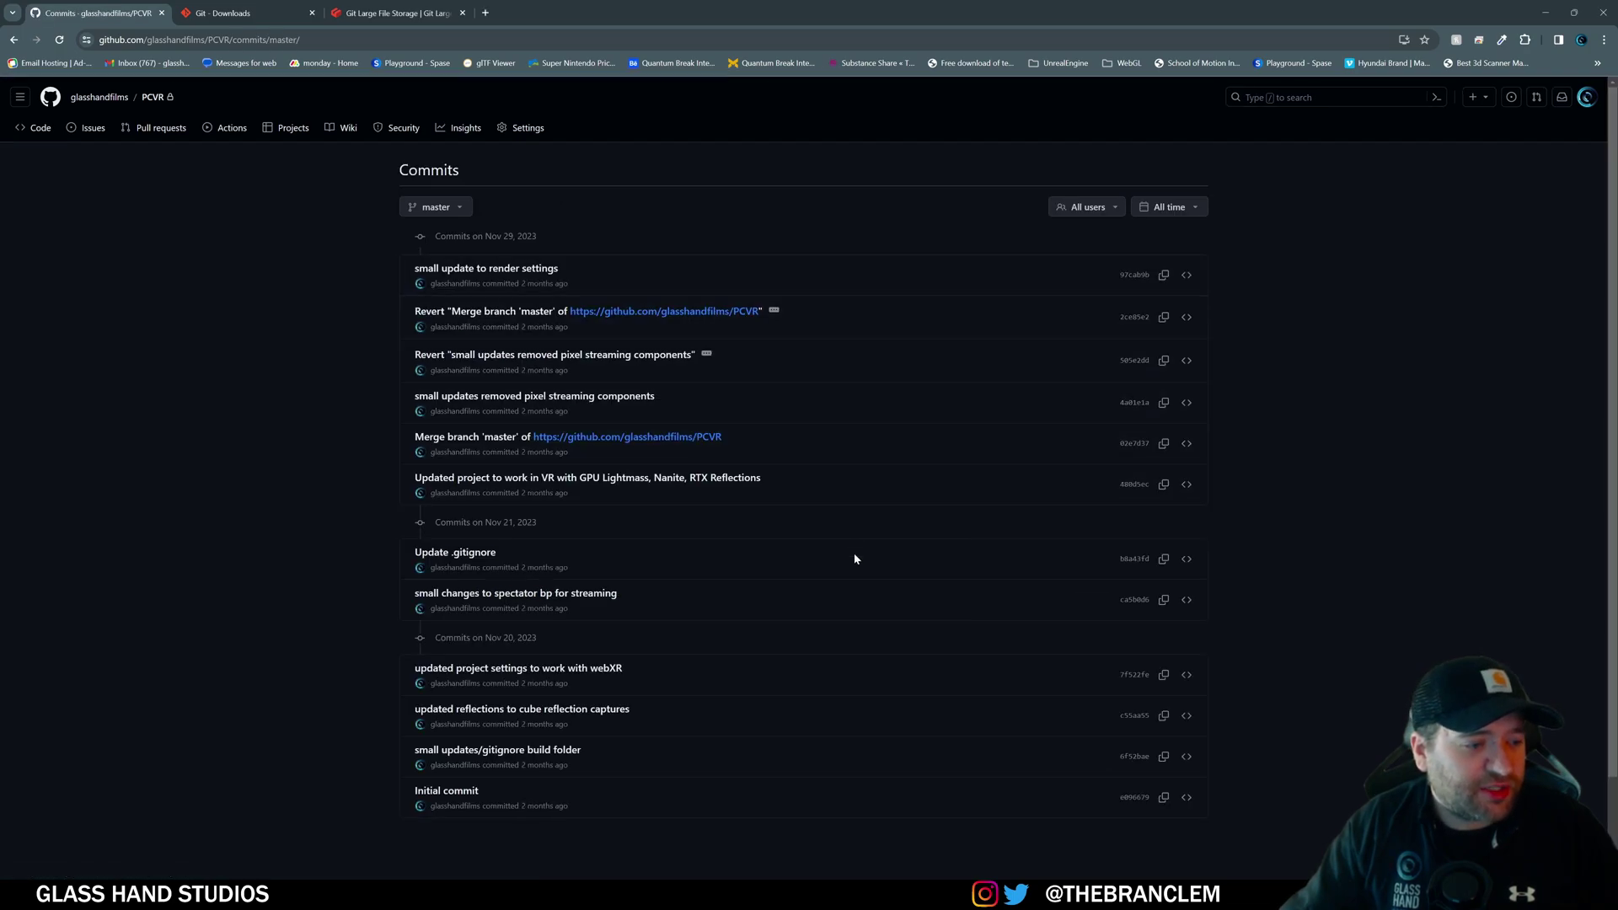
{"action": "scroll", "coordinate": [893, 598], "scroll_direction": "down", "scroll_amount": 2}
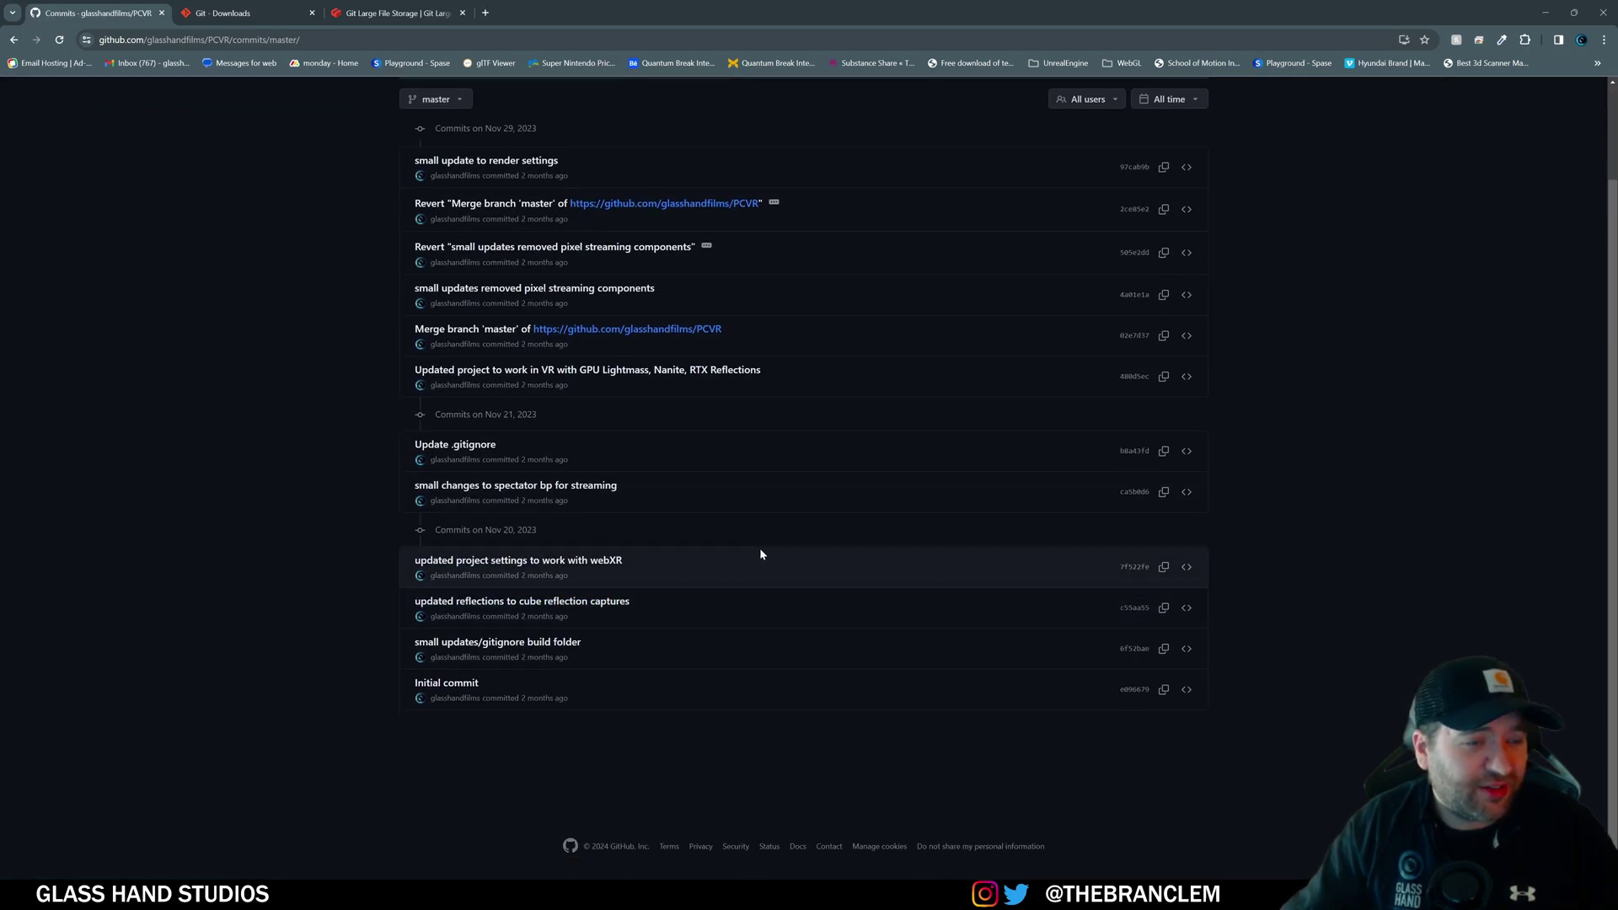
{"action": "scroll", "coordinate": [755, 557], "scroll_direction": "up", "scroll_amount": 2}
{"action": "scroll", "coordinate": [751, 555], "scroll_direction": "down", "scroll_amount": 2}
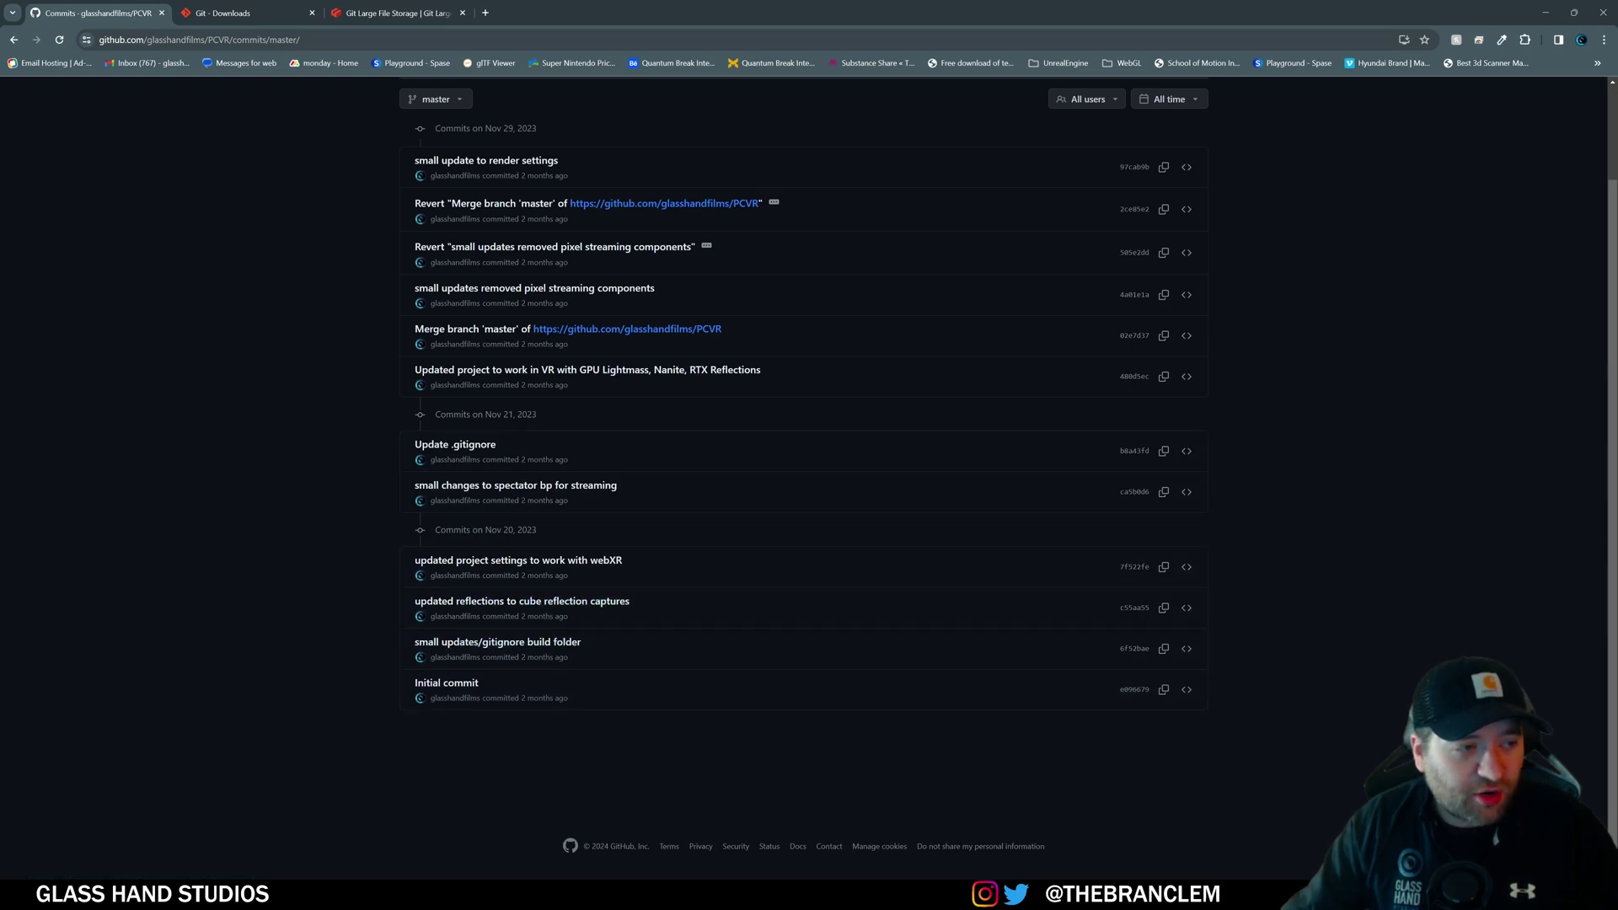
{"action": "scroll", "coordinate": [445, 381], "scroll_direction": "up", "scroll_amount": 1}
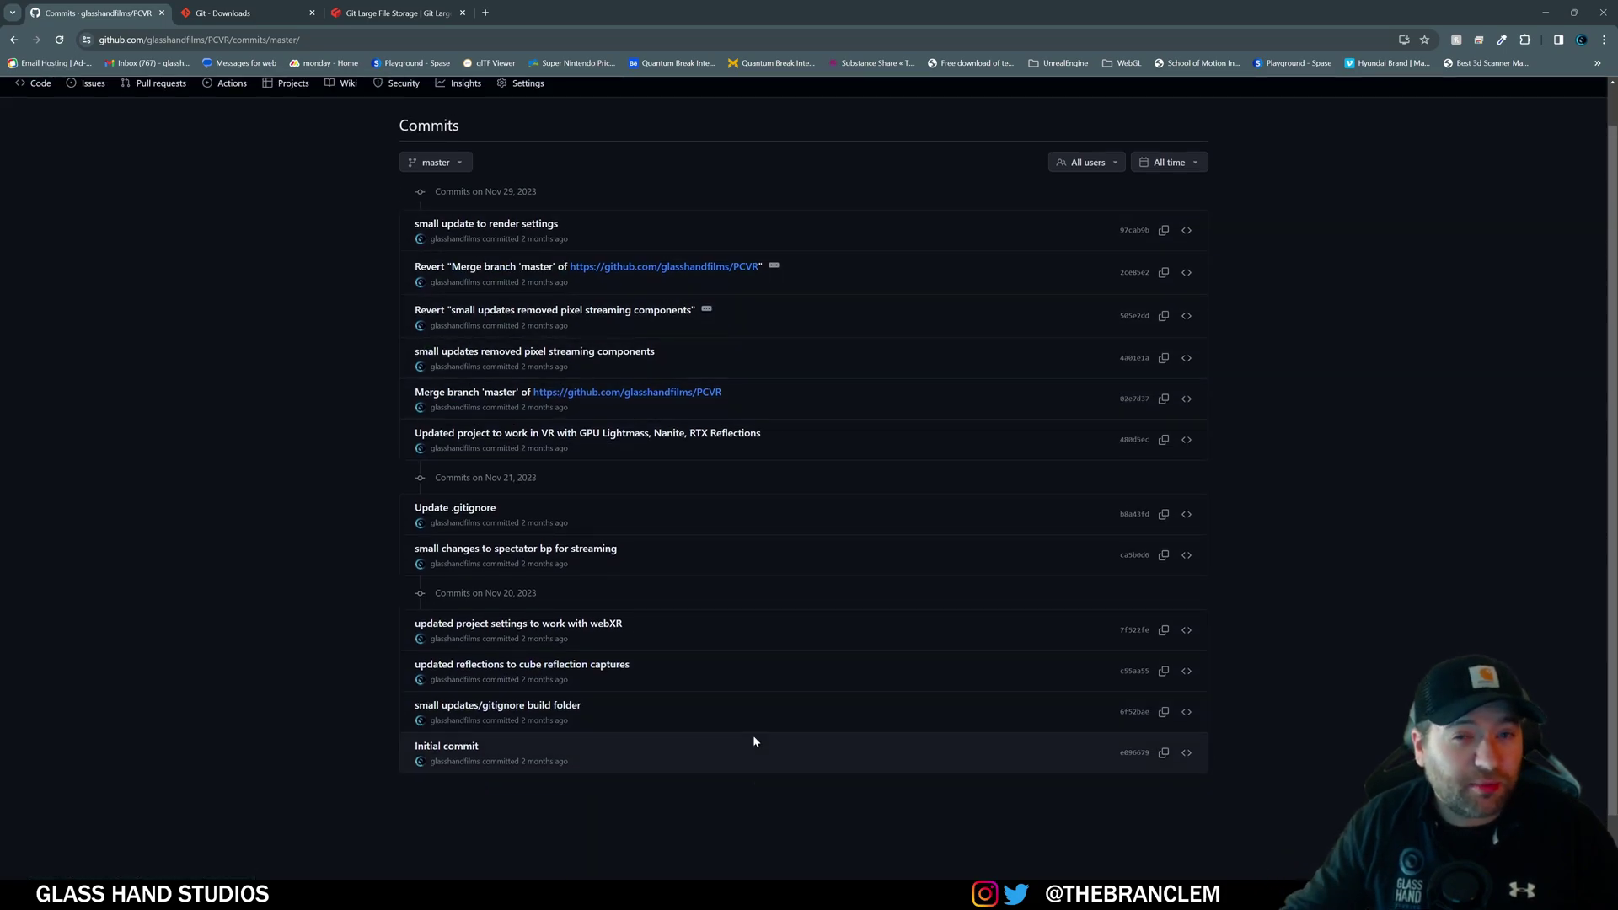
{"action": "scroll", "coordinate": [338, 534], "scroll_direction": "up", "scroll_amount": 1}
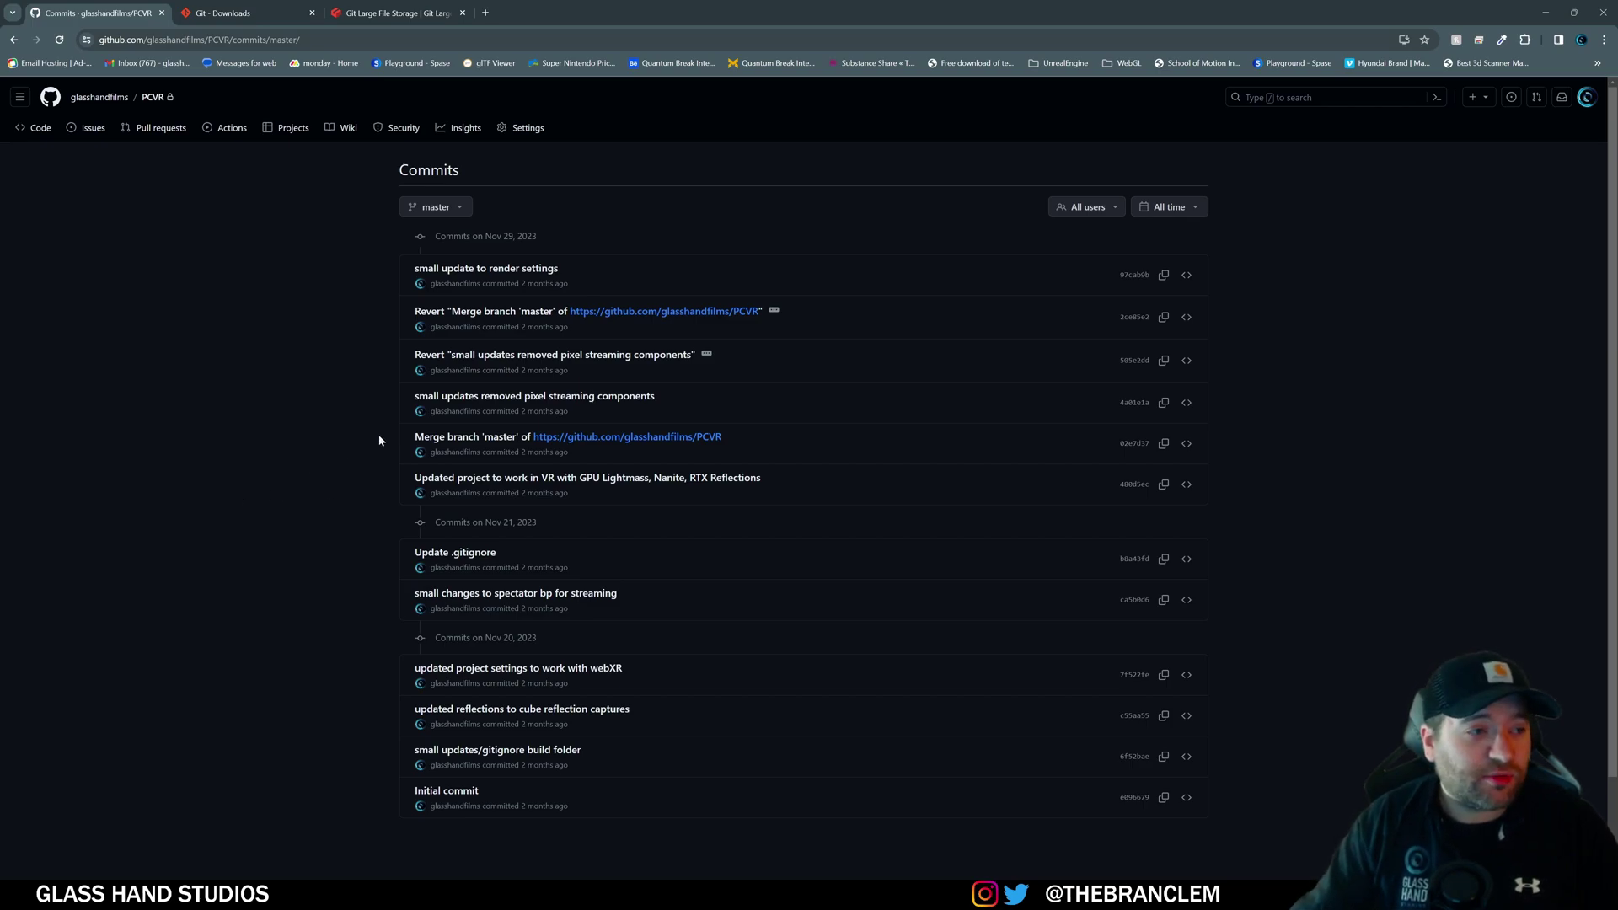
{"action": "left_click", "coordinate": [447, 205]}
{"action": "left_click", "coordinate": [297, 347]}
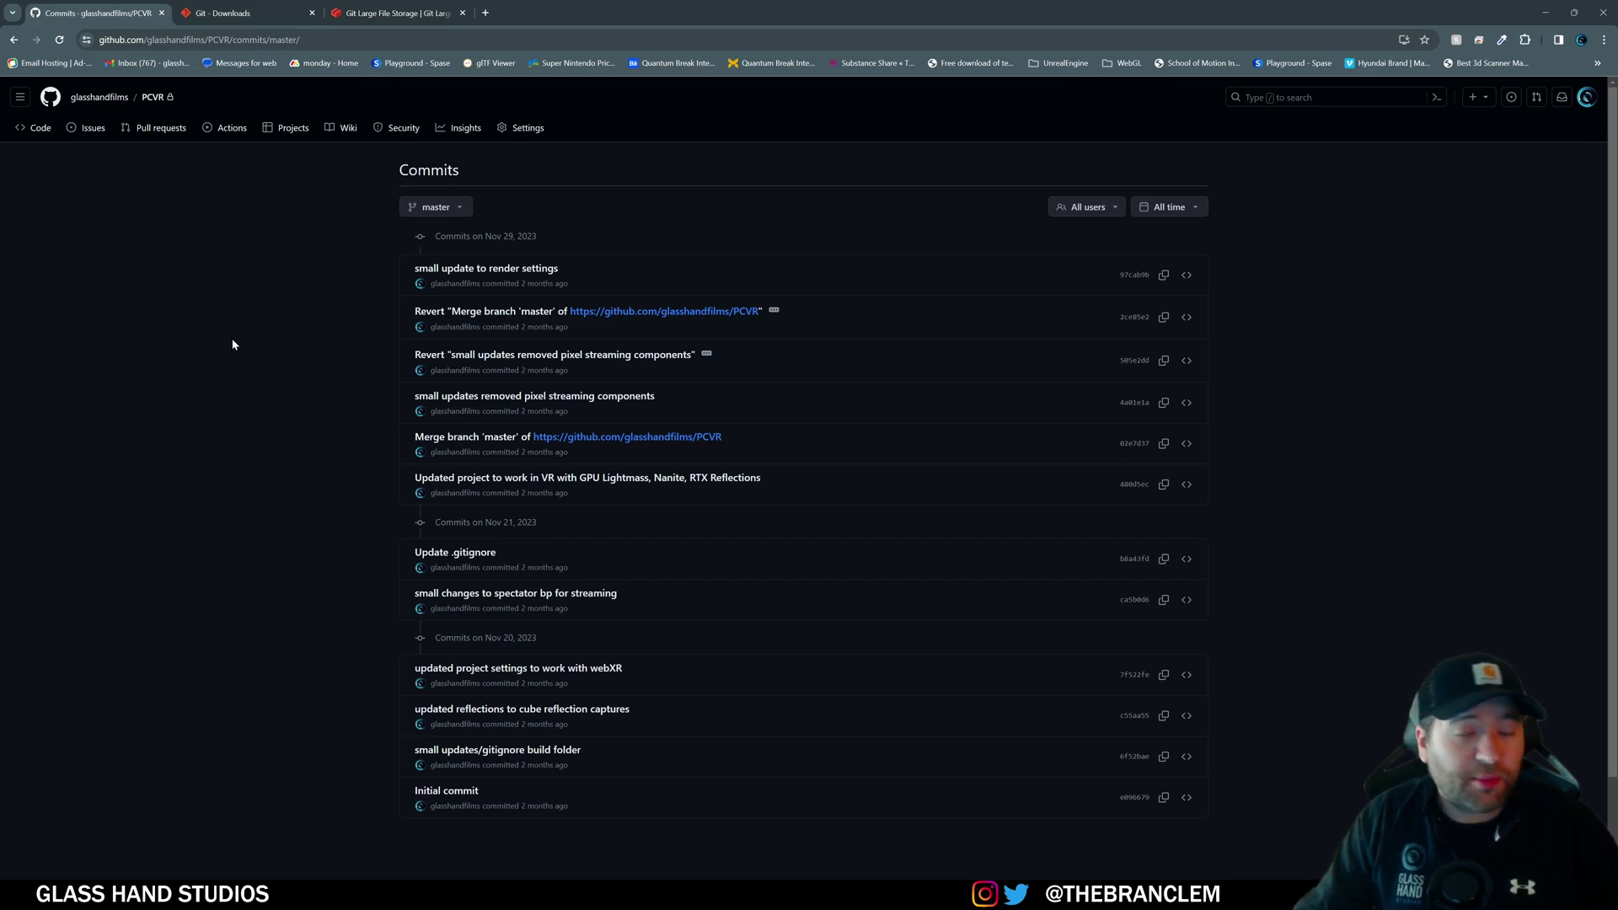
View the Git downloads page and the Git Large File Storage website.
{"action": "left_click", "coordinate": [223, 15]}
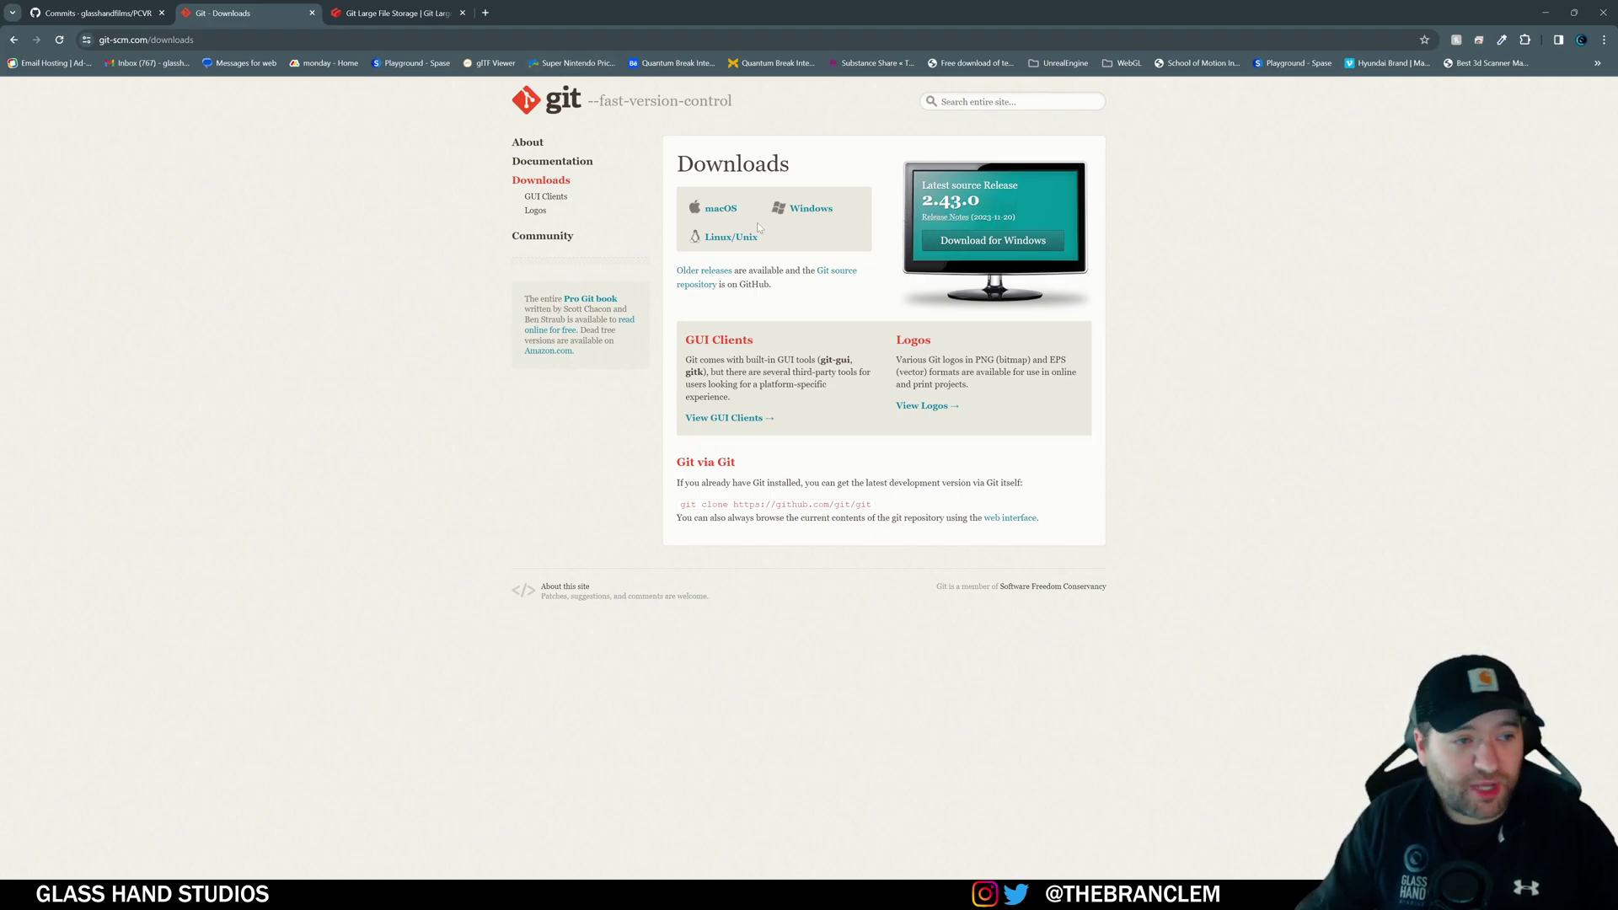
{"action": "left_click", "coordinate": [384, 15]}
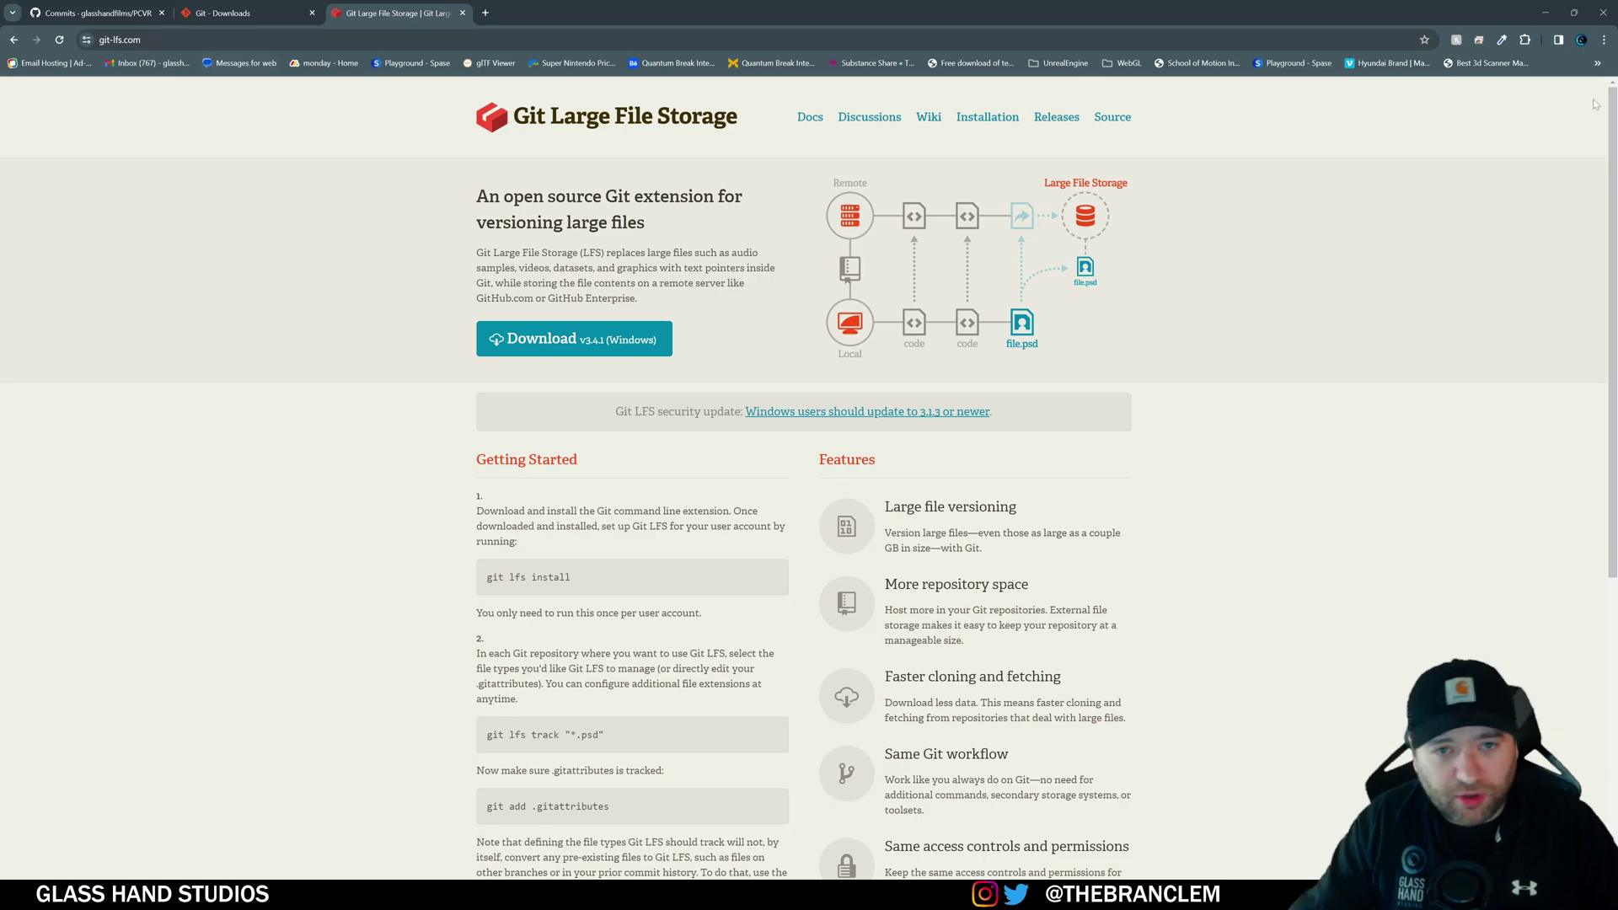
Switch to the Unreal Project Browser and create a Third Person Blueprint project named SourceControl in D:\Perforce.
{"action": "left_click", "coordinate": [1549, 26]}
{"action": "left_click", "coordinate": [822, 266]}
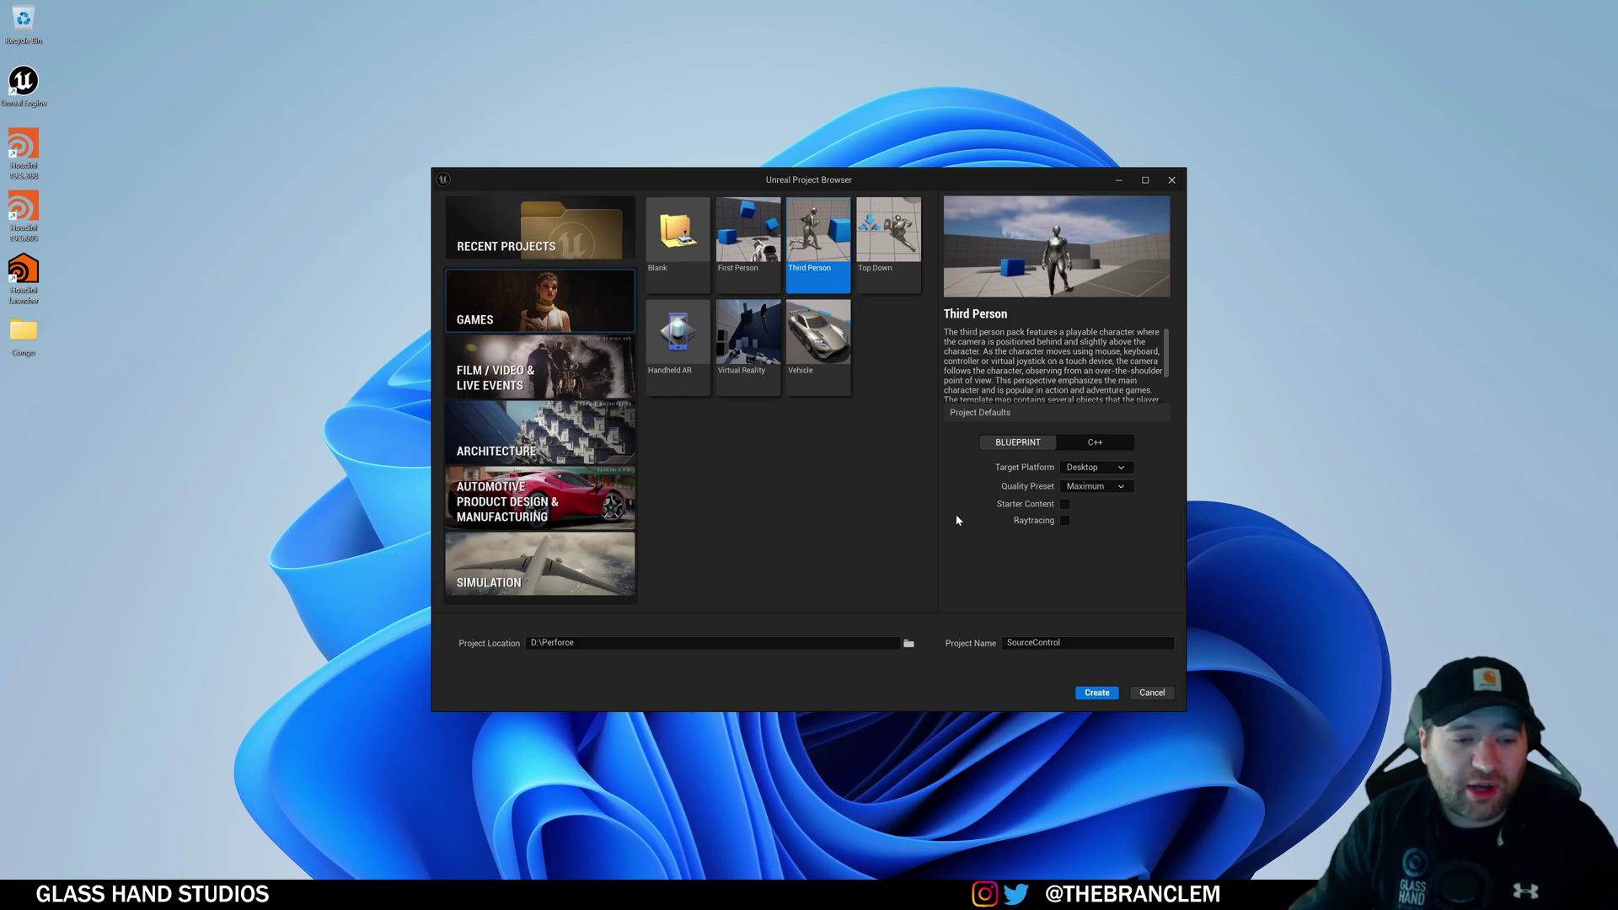
{"action": "left_click", "coordinate": [1097, 693]}
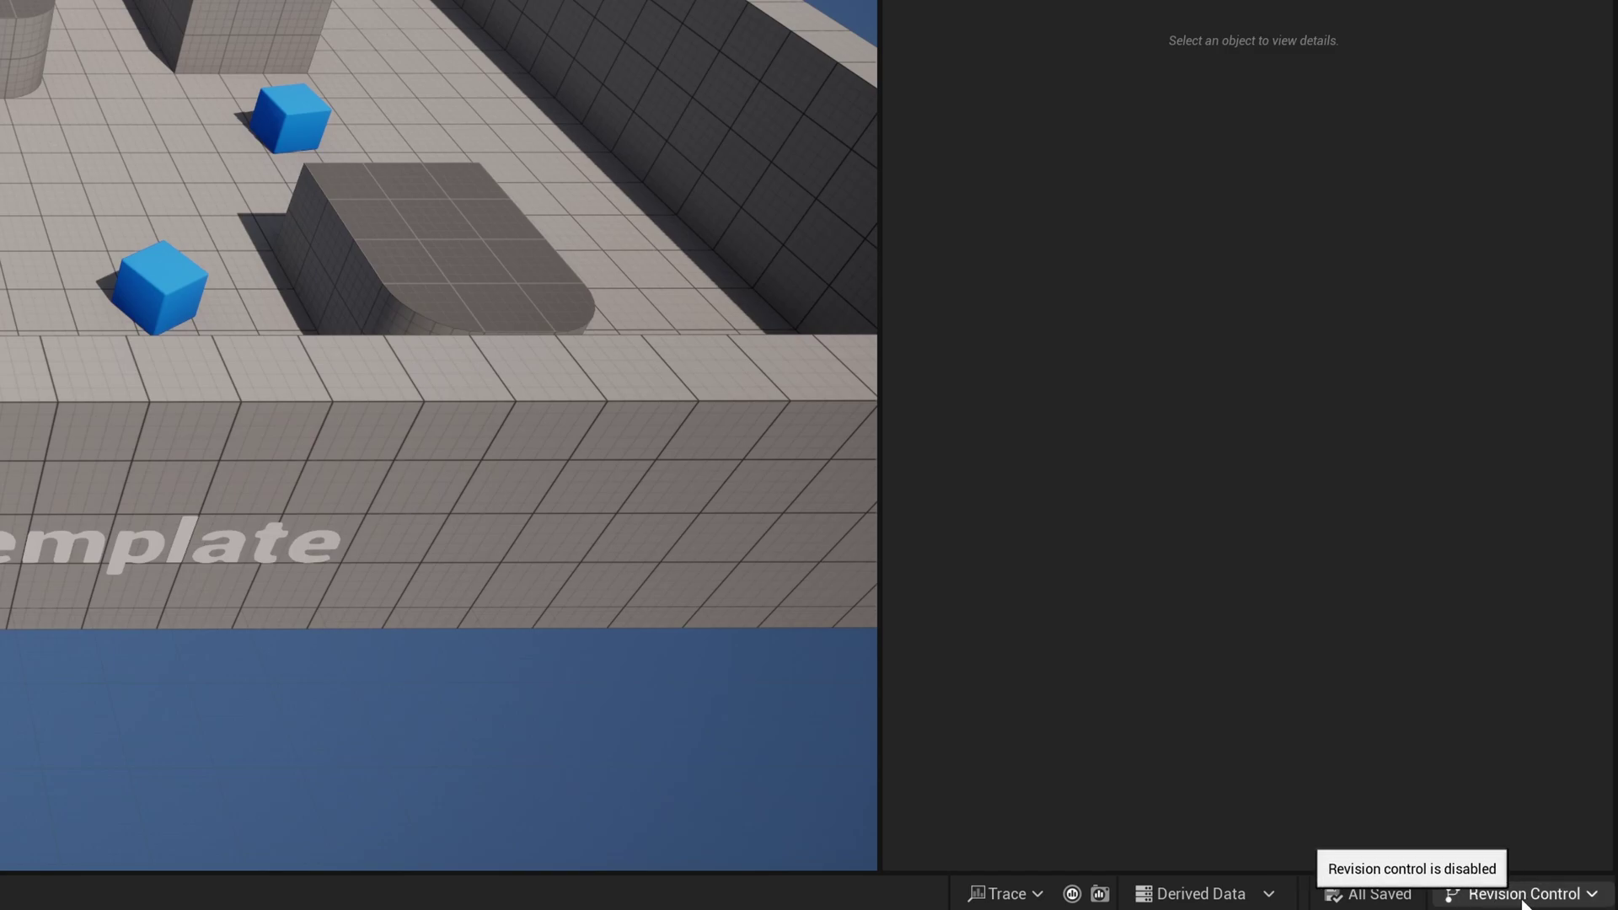
Start connecting the project to revision control and choose Git (beta version) as the provider.
{"action": "left_click", "coordinate": [1468, 895]}
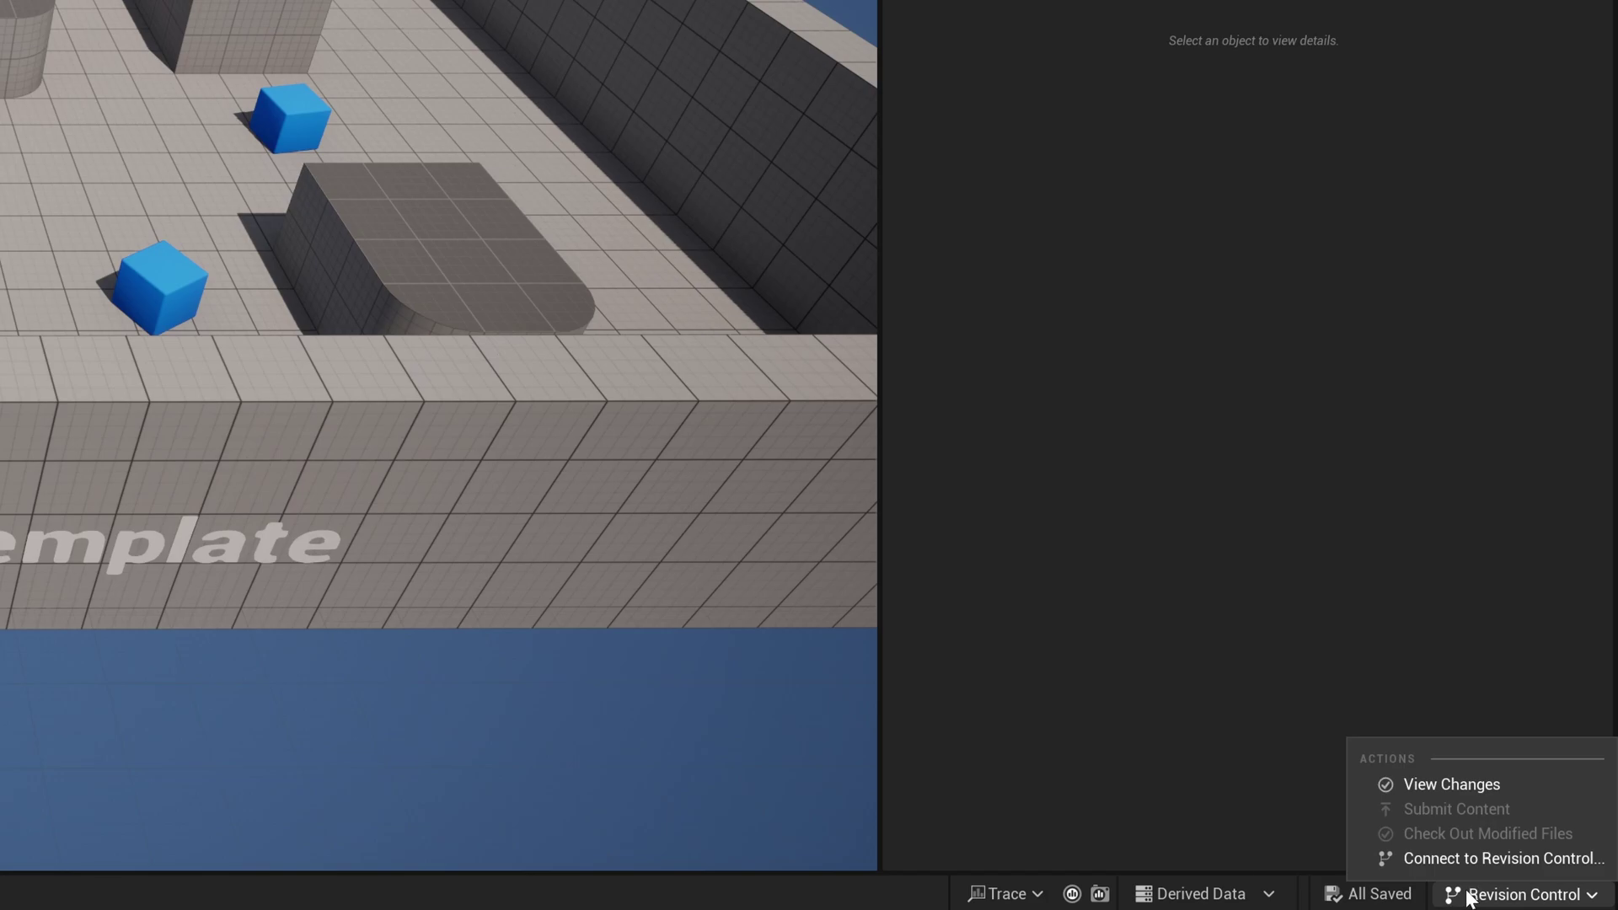
{"action": "left_click", "coordinate": [1394, 863]}
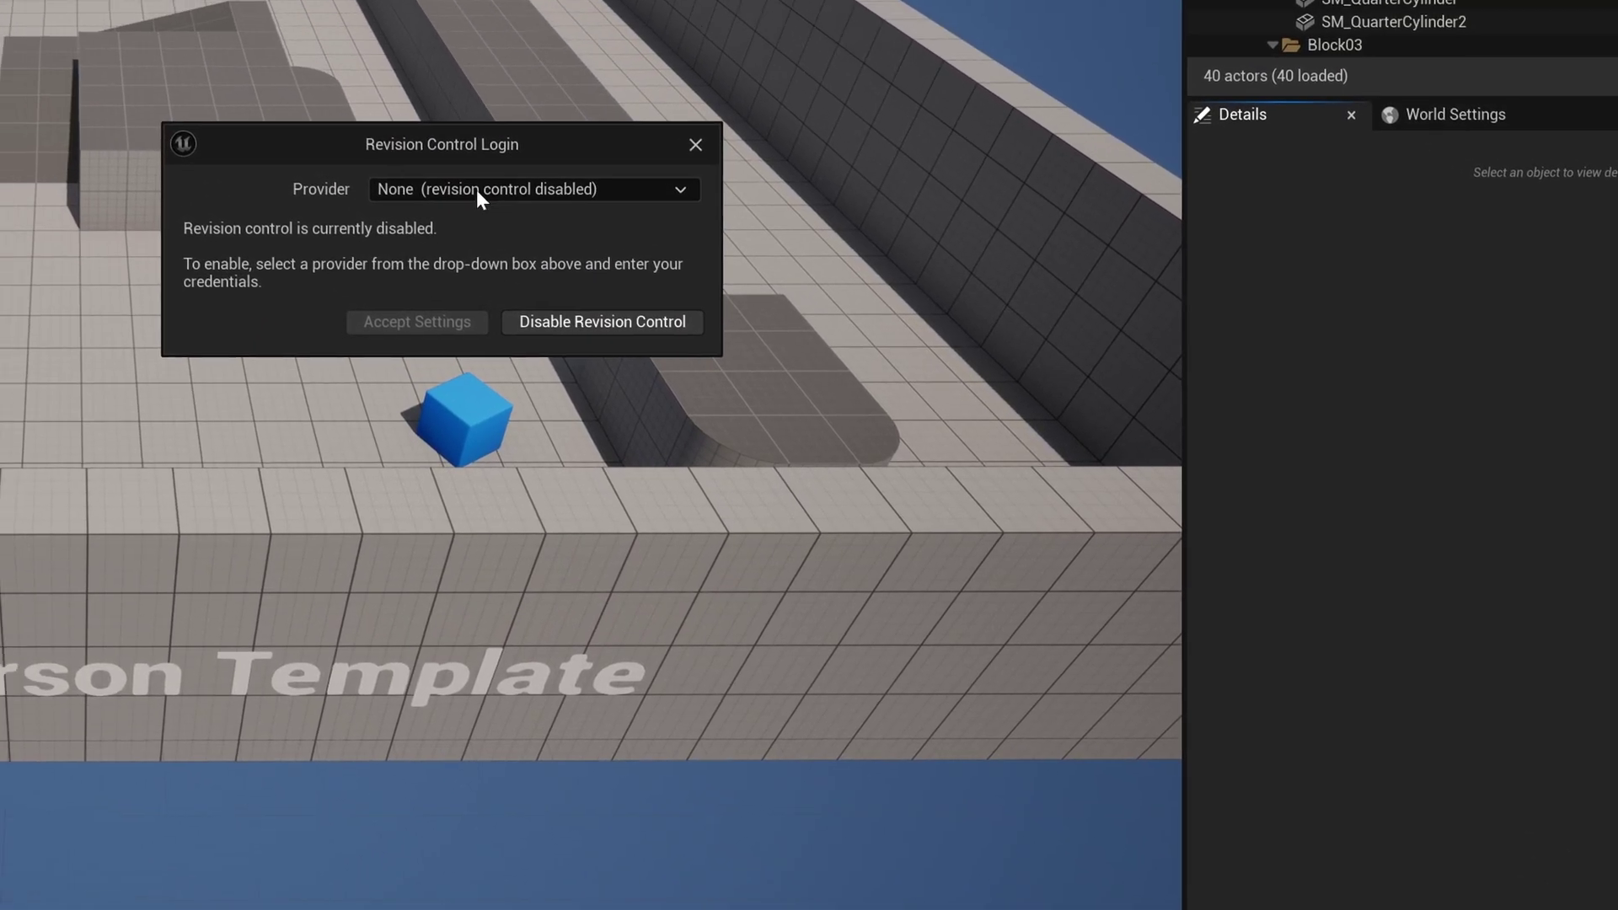
{"action": "left_click", "coordinate": [187, 59]}
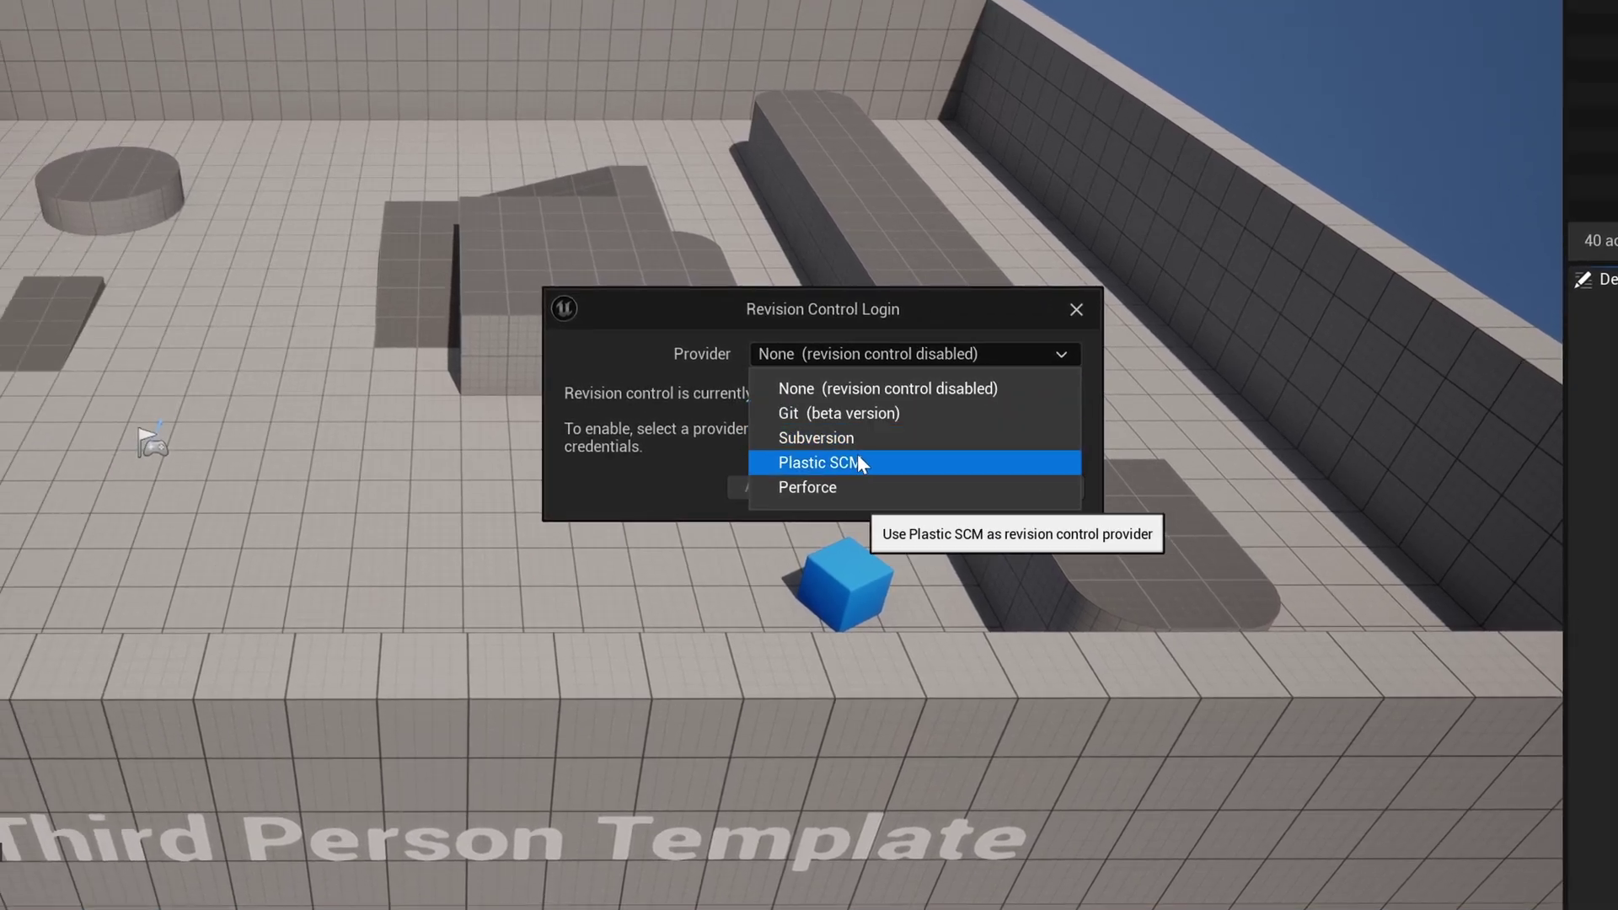
{"action": "left_click", "coordinate": [843, 412]}
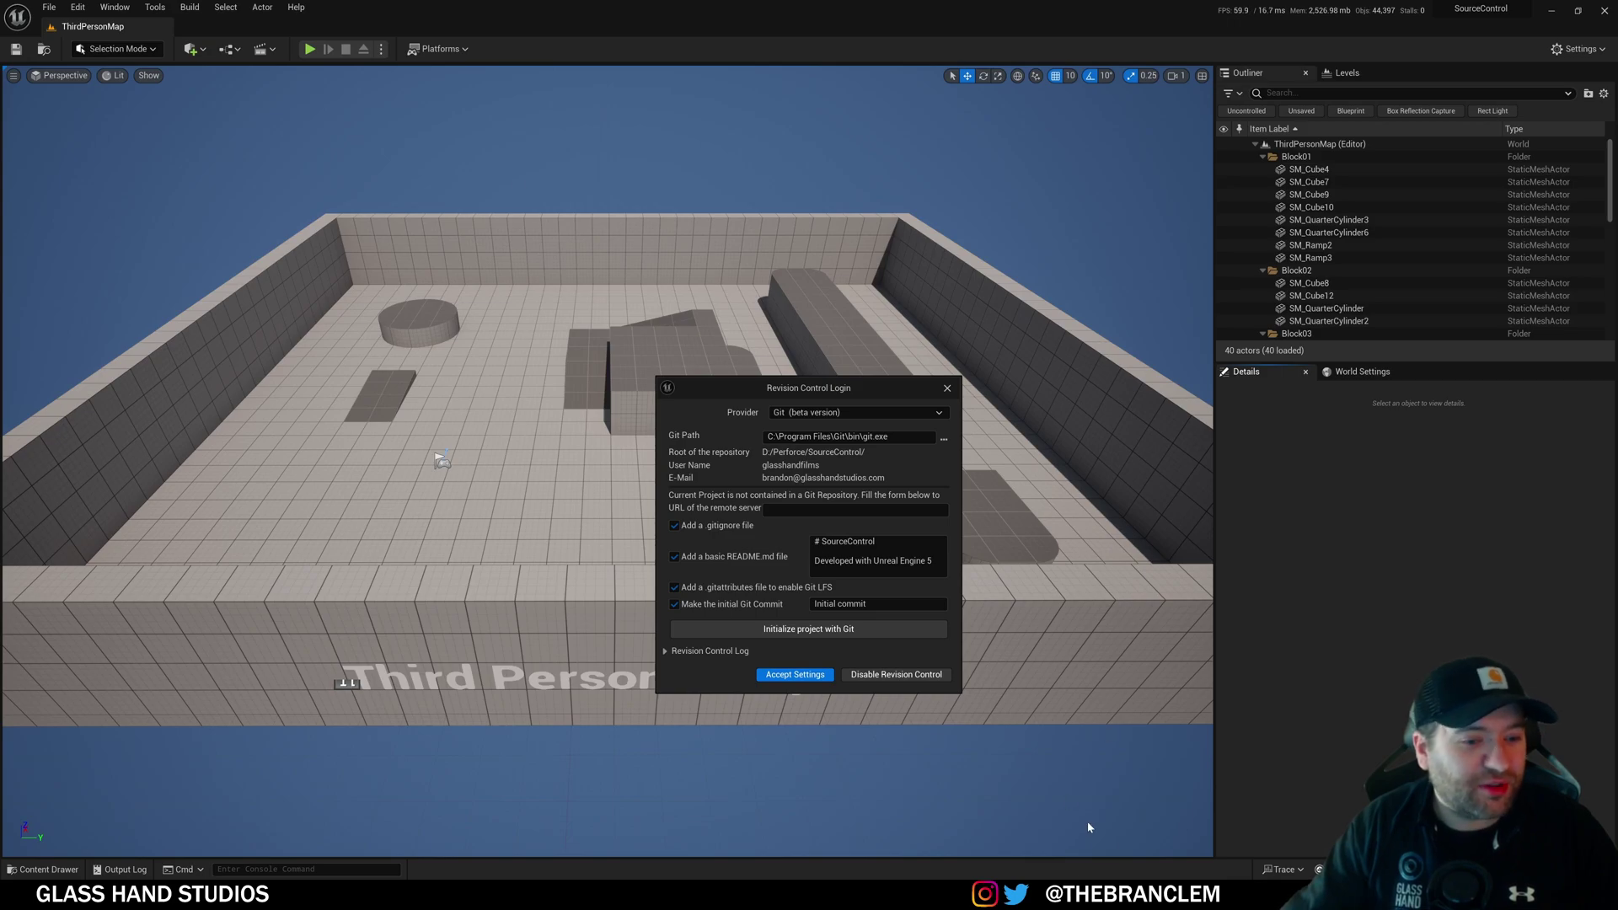
Switch to the browser and examine the .gitattributes and .gitignore contents in the PCVR repository's initial commit.
{"action": "mouse_move", "coordinate": [1140, 837]}
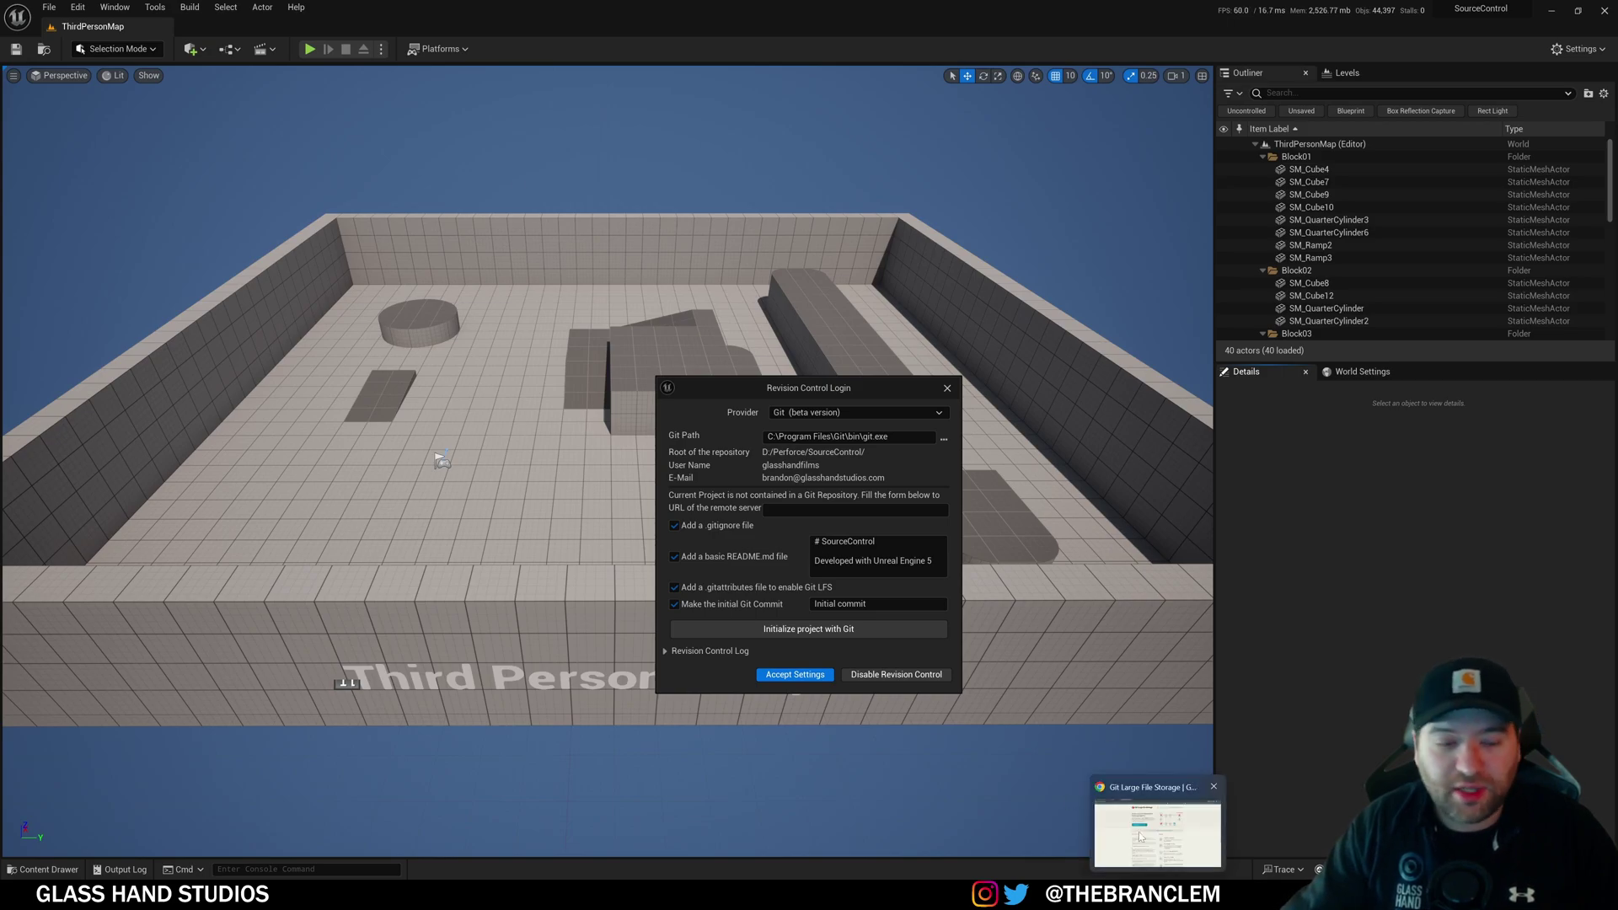
{"action": "mouse_move", "coordinate": [1046, 892]}
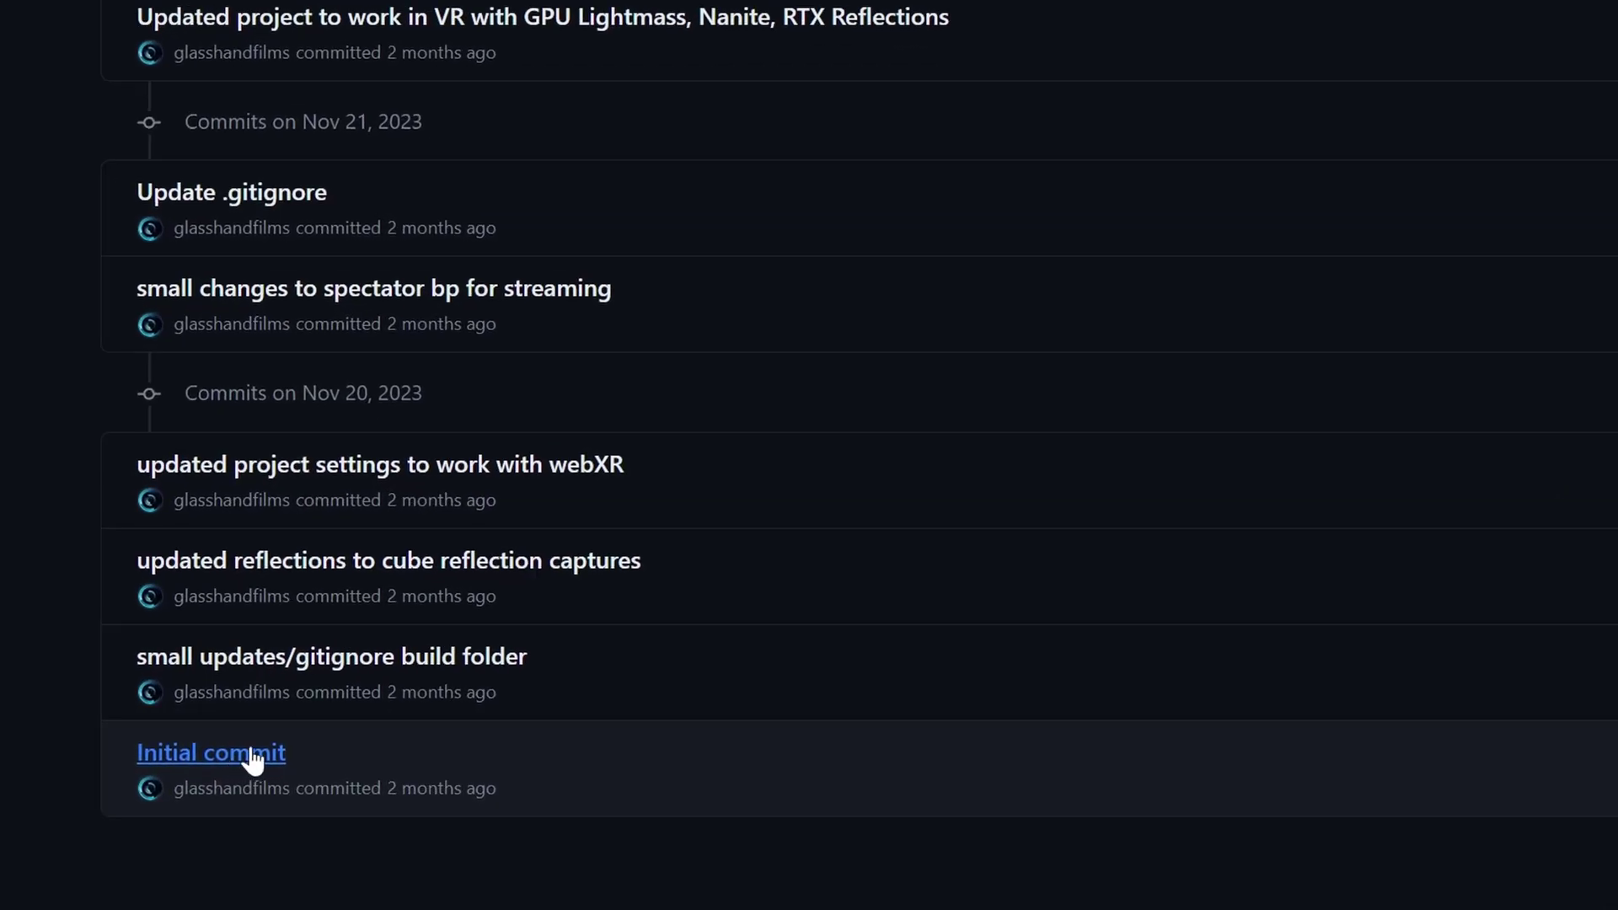
{"action": "left_click", "coordinate": [253, 752]}
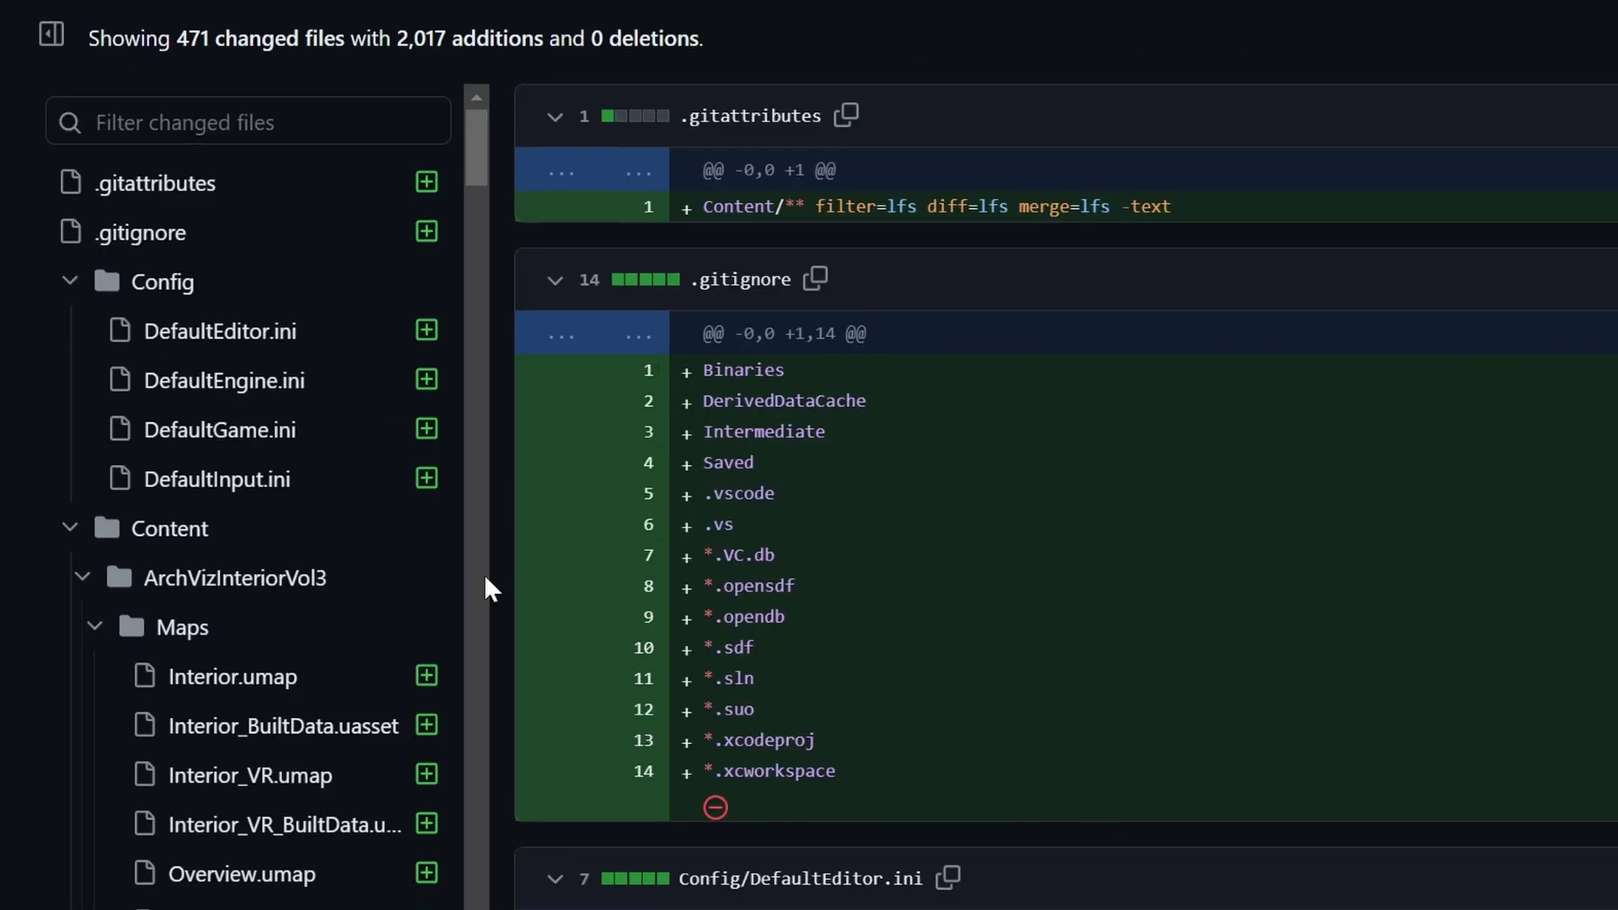
{"action": "scroll", "coordinate": [205, 314], "scroll_direction": "down", "scroll_amount": 2}
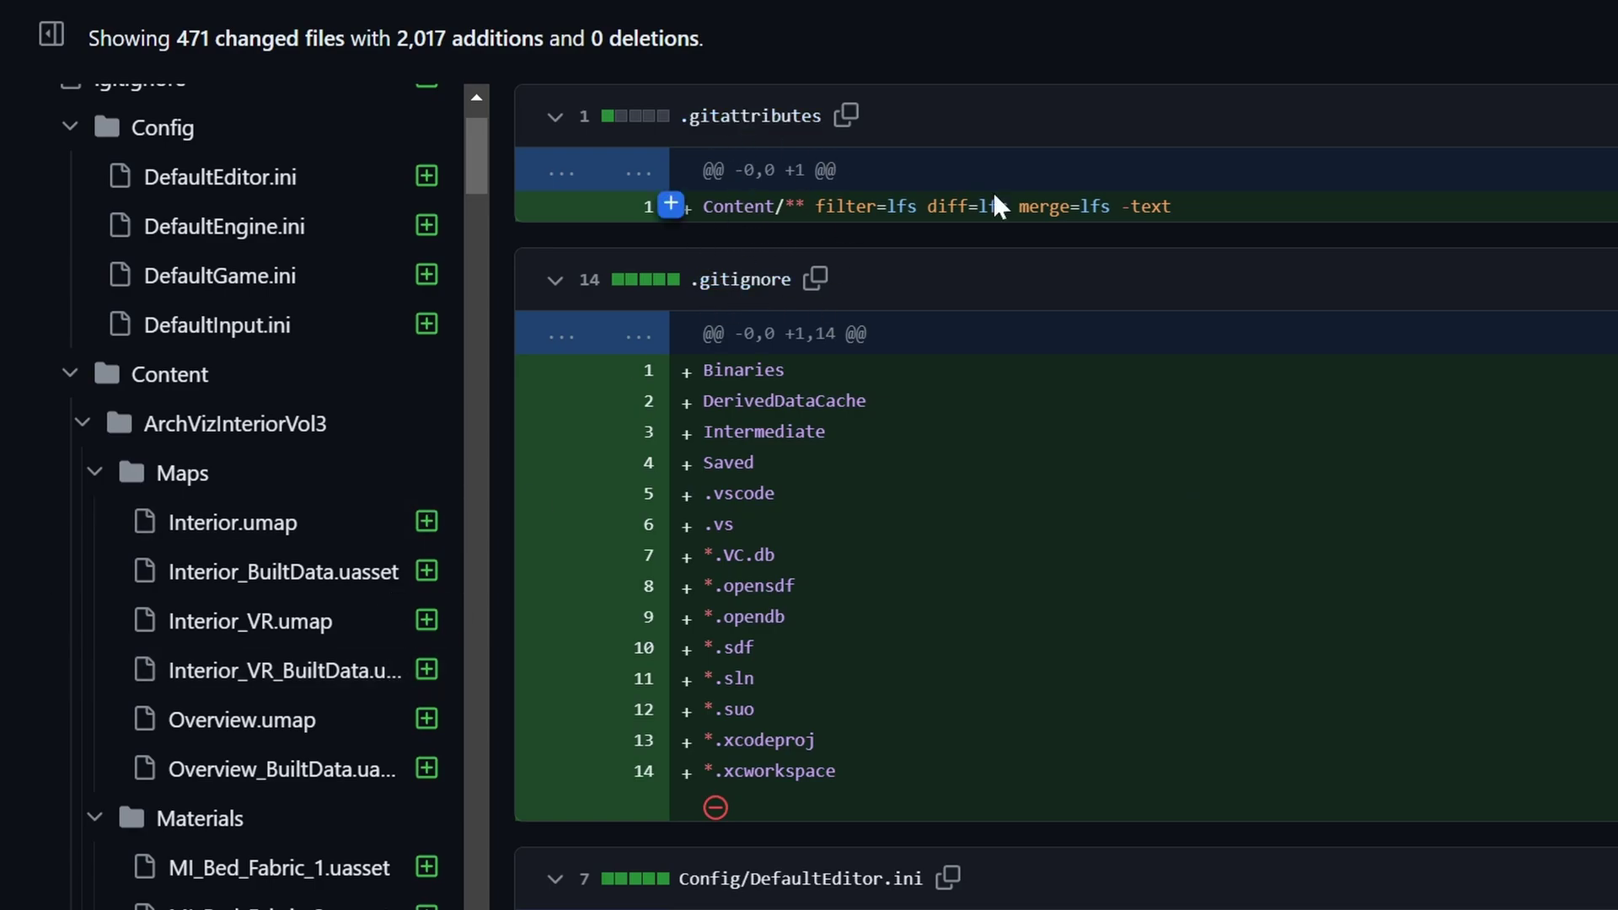
{"action": "left_click_drag", "start_coordinate": [1192, 207], "coordinate": [714, 206]}
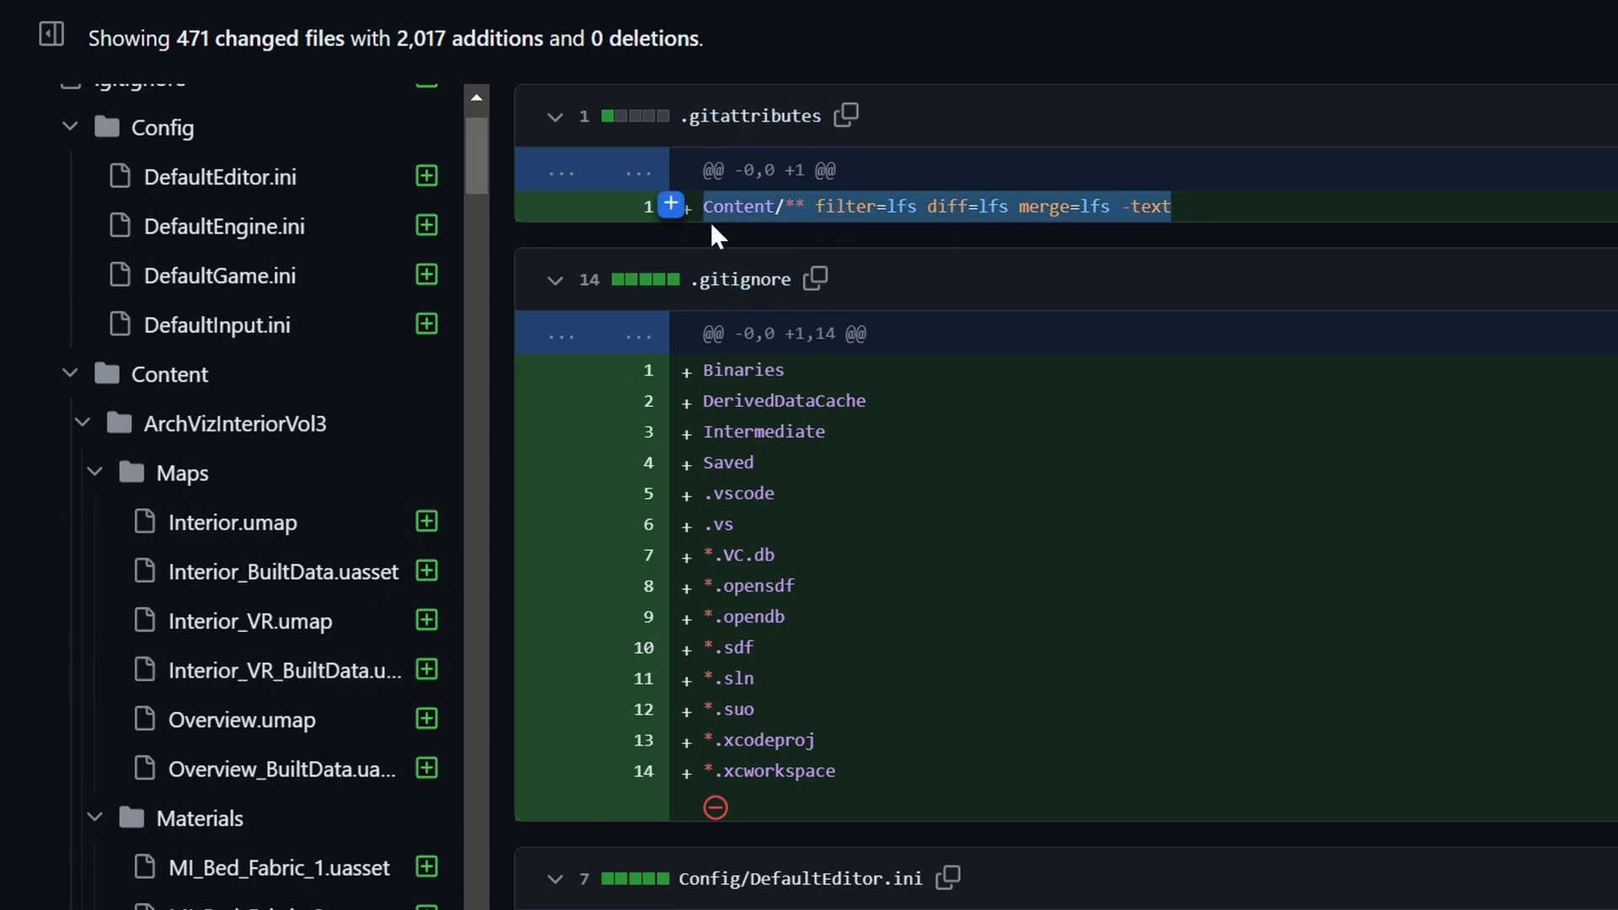
{"action": "left_click_drag", "start_coordinate": [843, 774], "coordinate": [666, 392]}
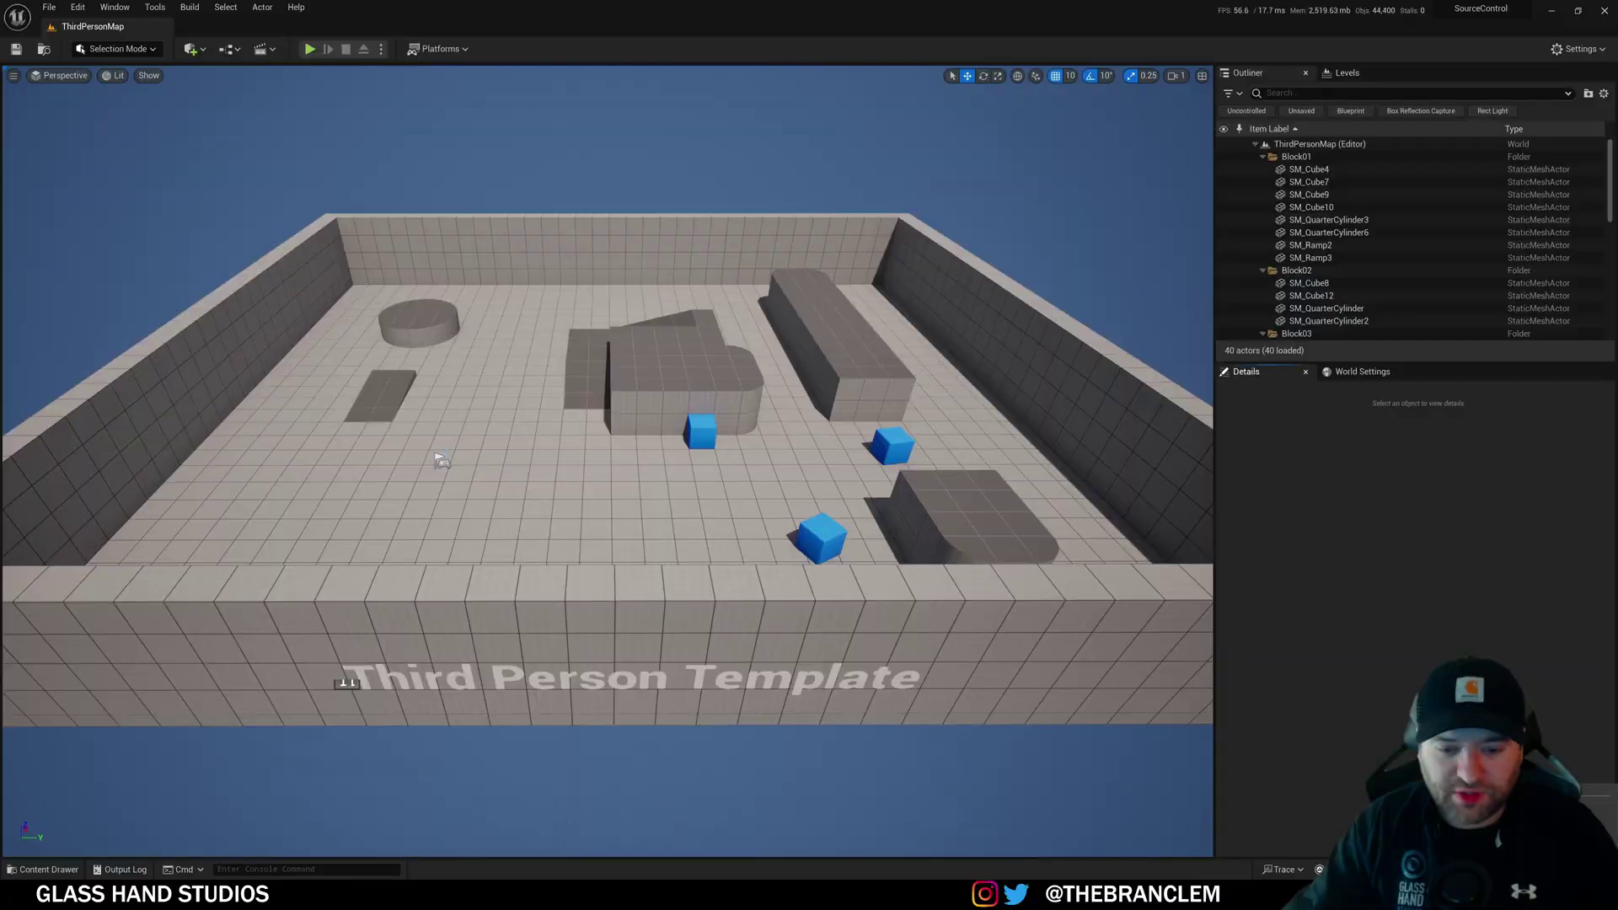
Reopen the project's revision control login, include a .gitattributes file for Git LFS, initialize the project with Git and accept the settings.
{"action": "left_click", "coordinate": [1320, 869]}
{"action": "left_click", "coordinate": [1298, 837]}
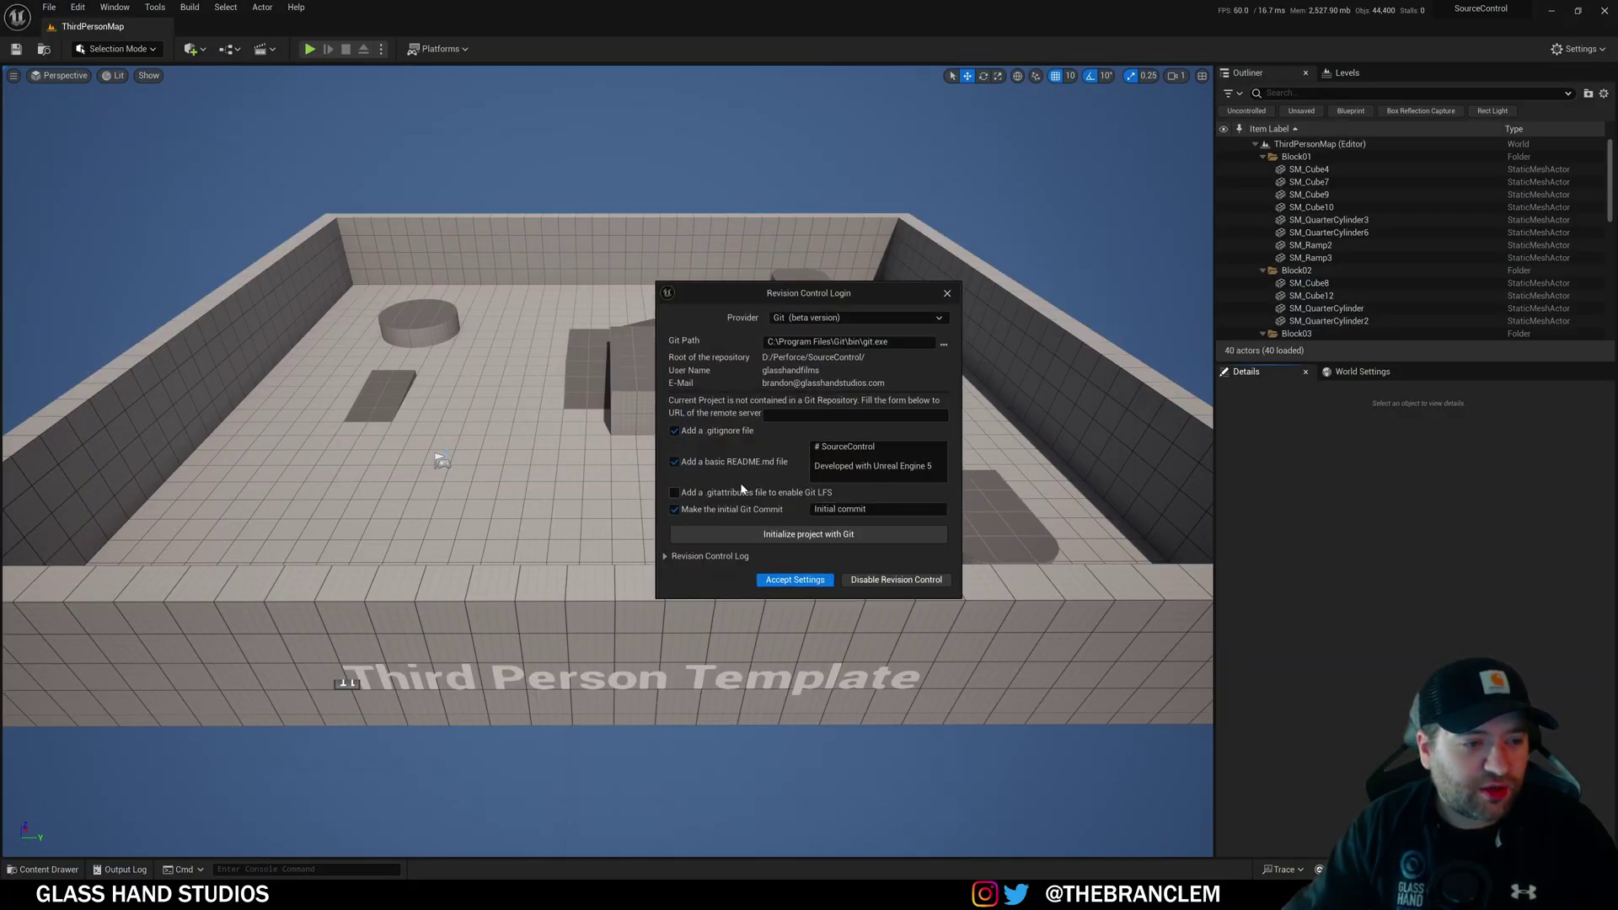
{"action": "left_click", "coordinate": [674, 492]}
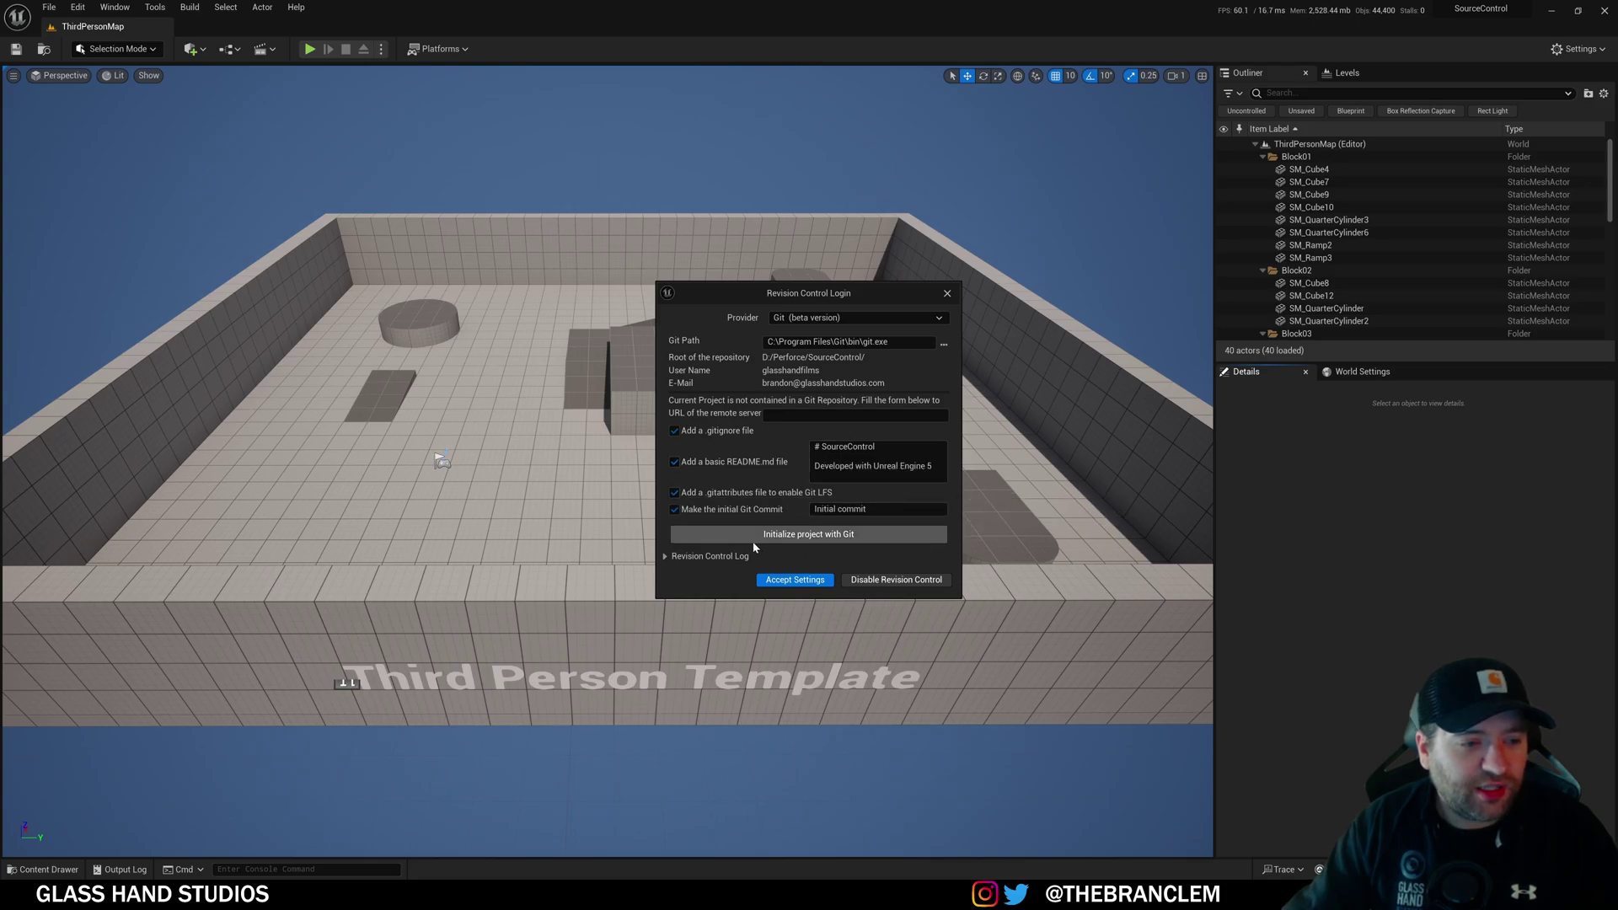
{"action": "left_click", "coordinate": [823, 538]}
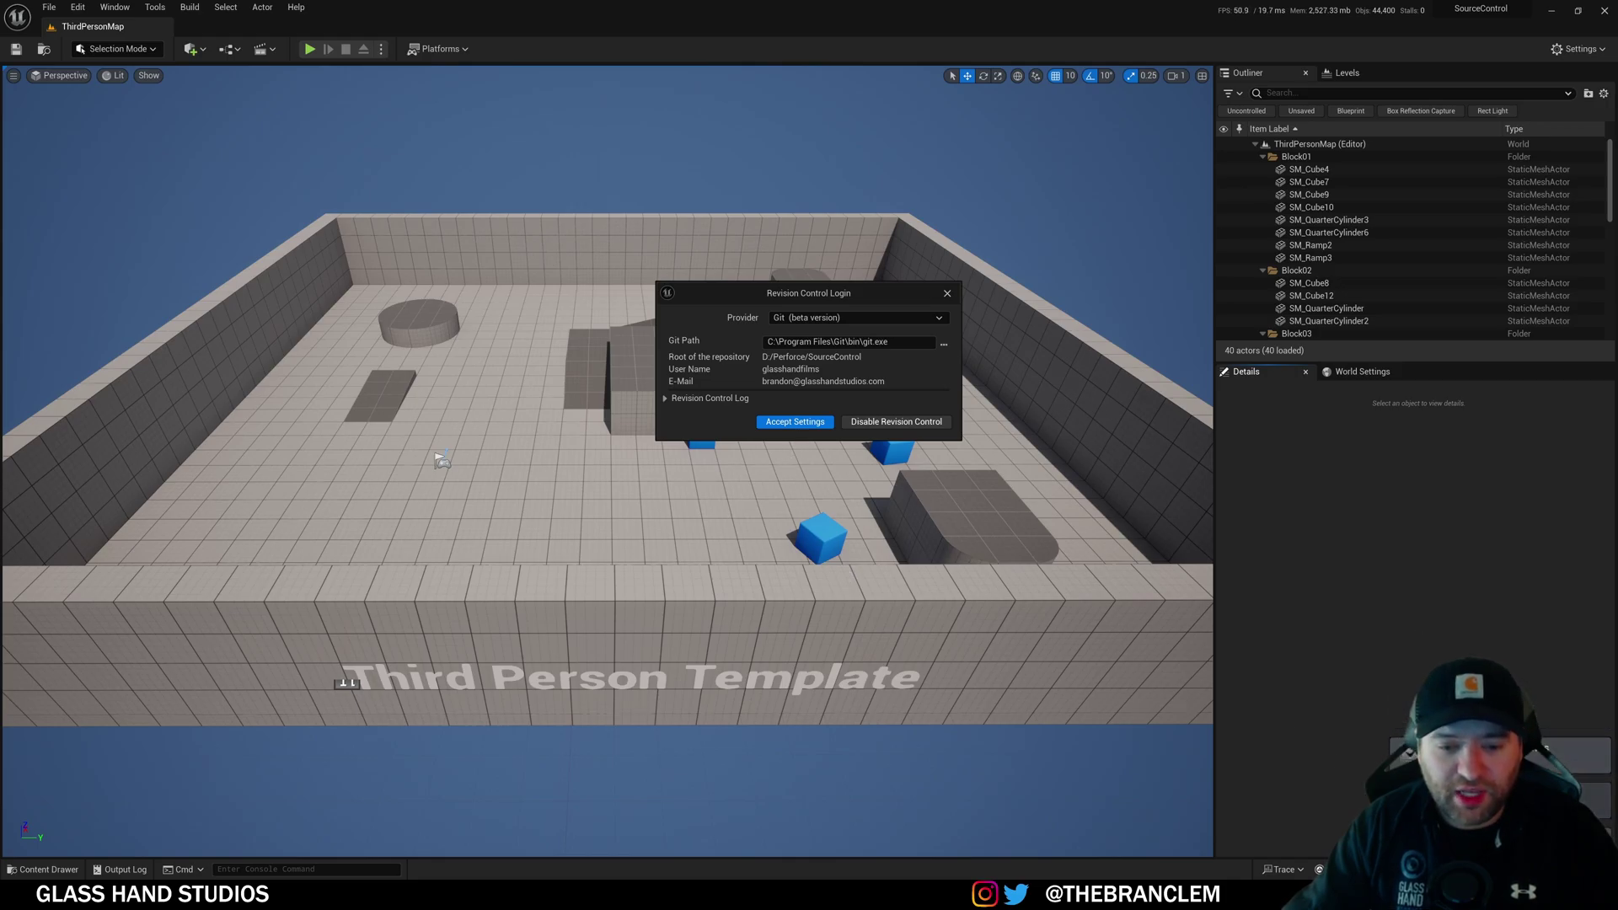
{"action": "left_click", "coordinate": [788, 423]}
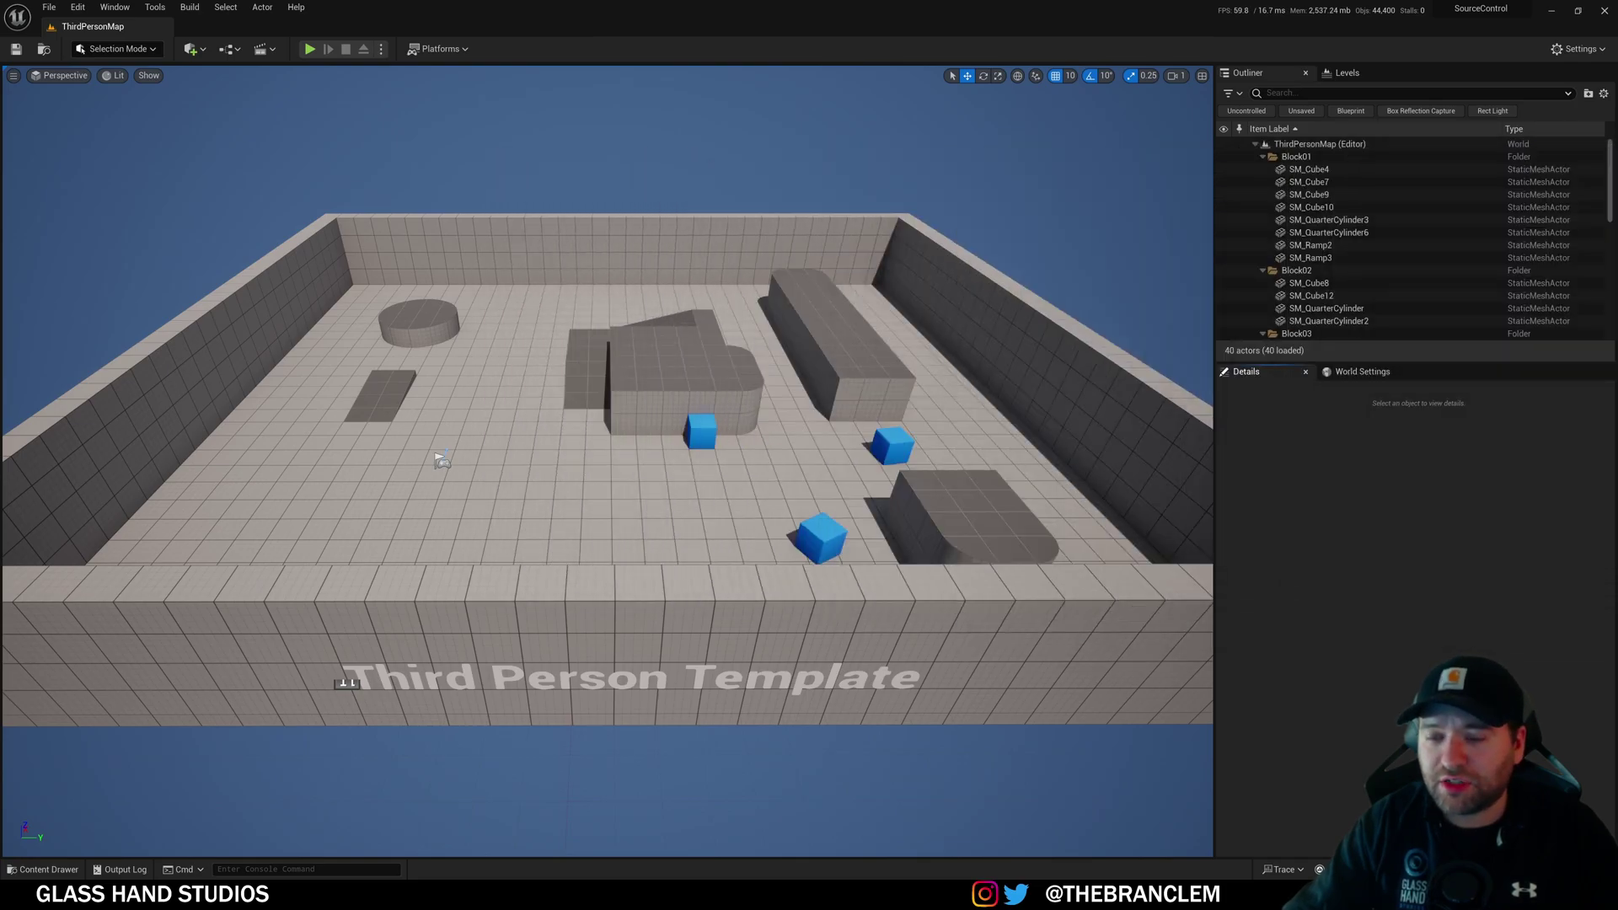
In GitHub Desktop, add D:\Perforce\SourceControl as a local repository and initialize Git LFS for it.
{"action": "left_click", "coordinate": [629, 129]}
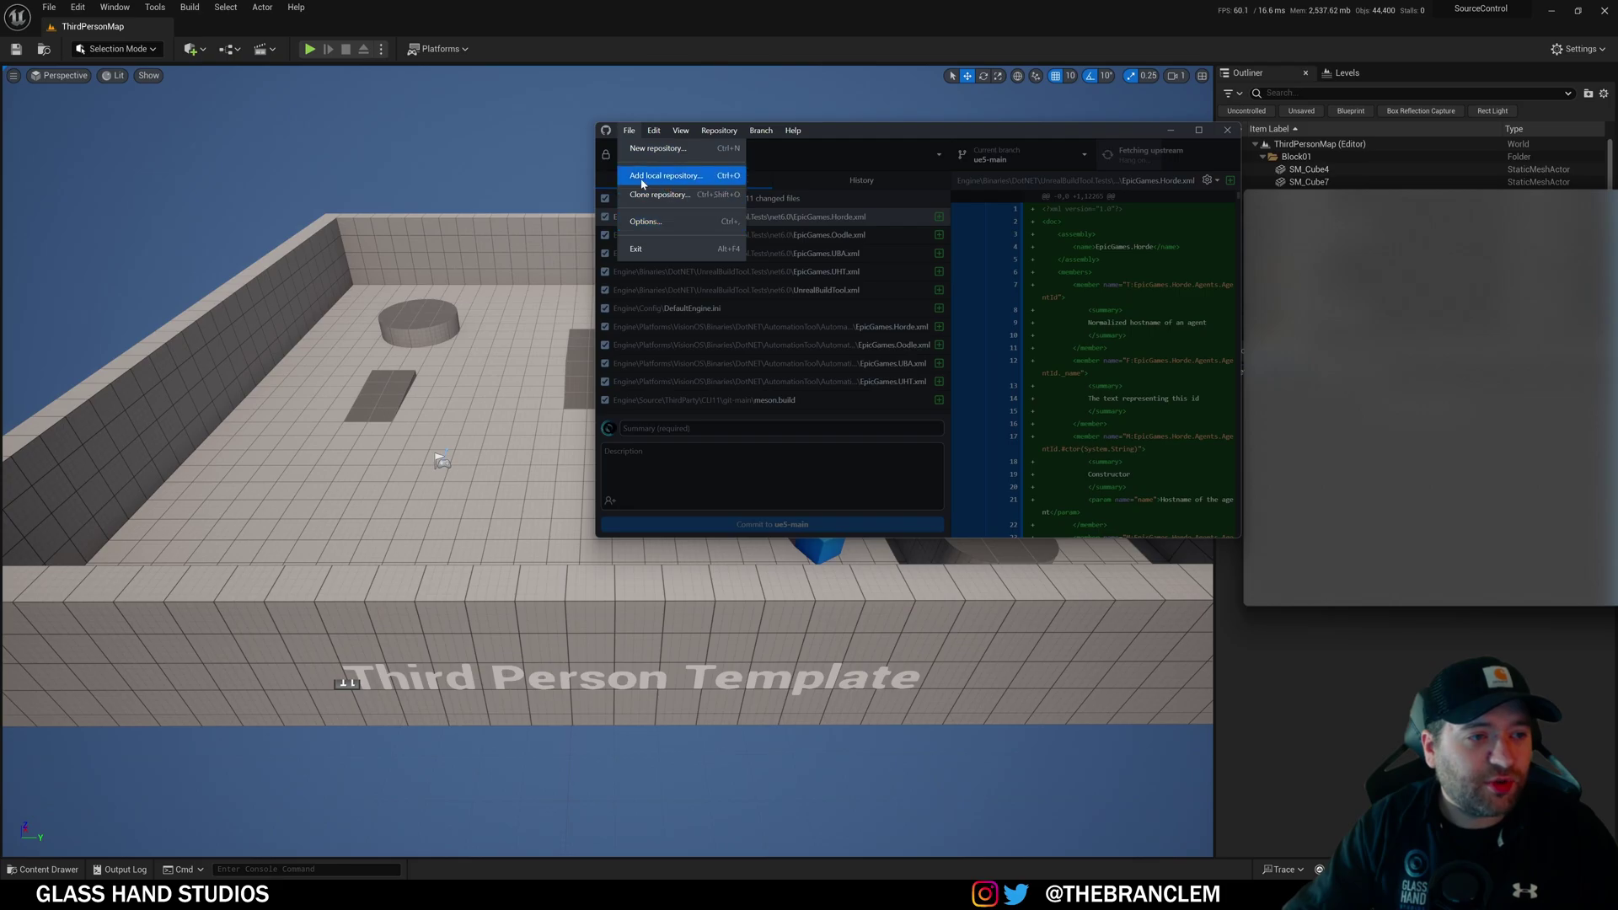
{"action": "left_click", "coordinate": [650, 181]}
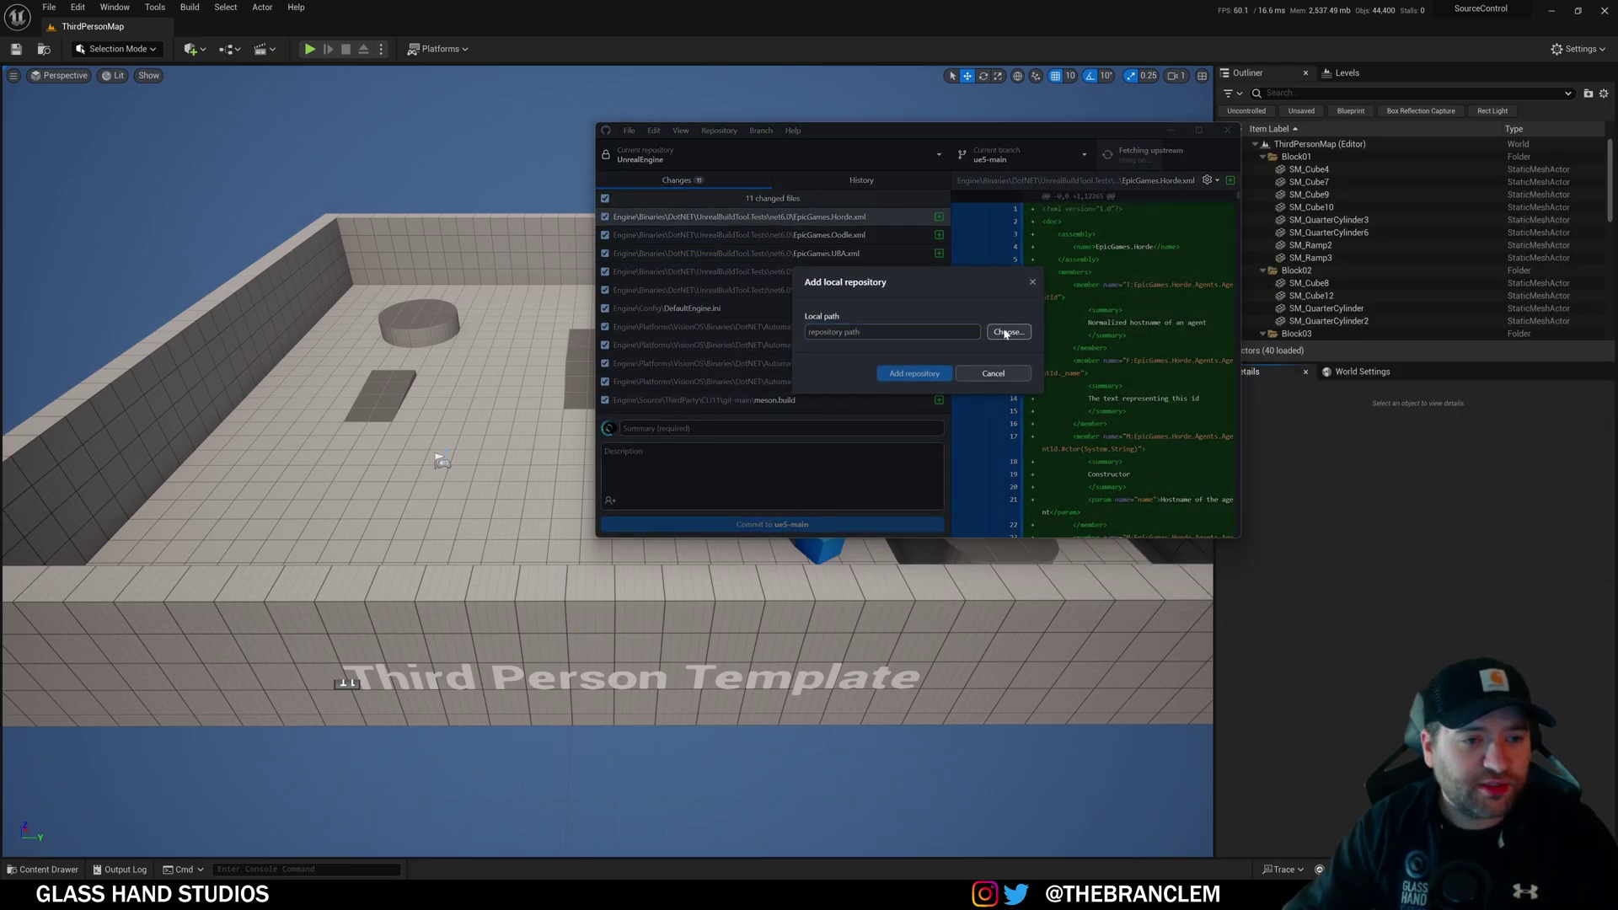
{"action": "left_click", "coordinate": [1005, 332]}
{"action": "double_click", "coordinate": [766, 316]}
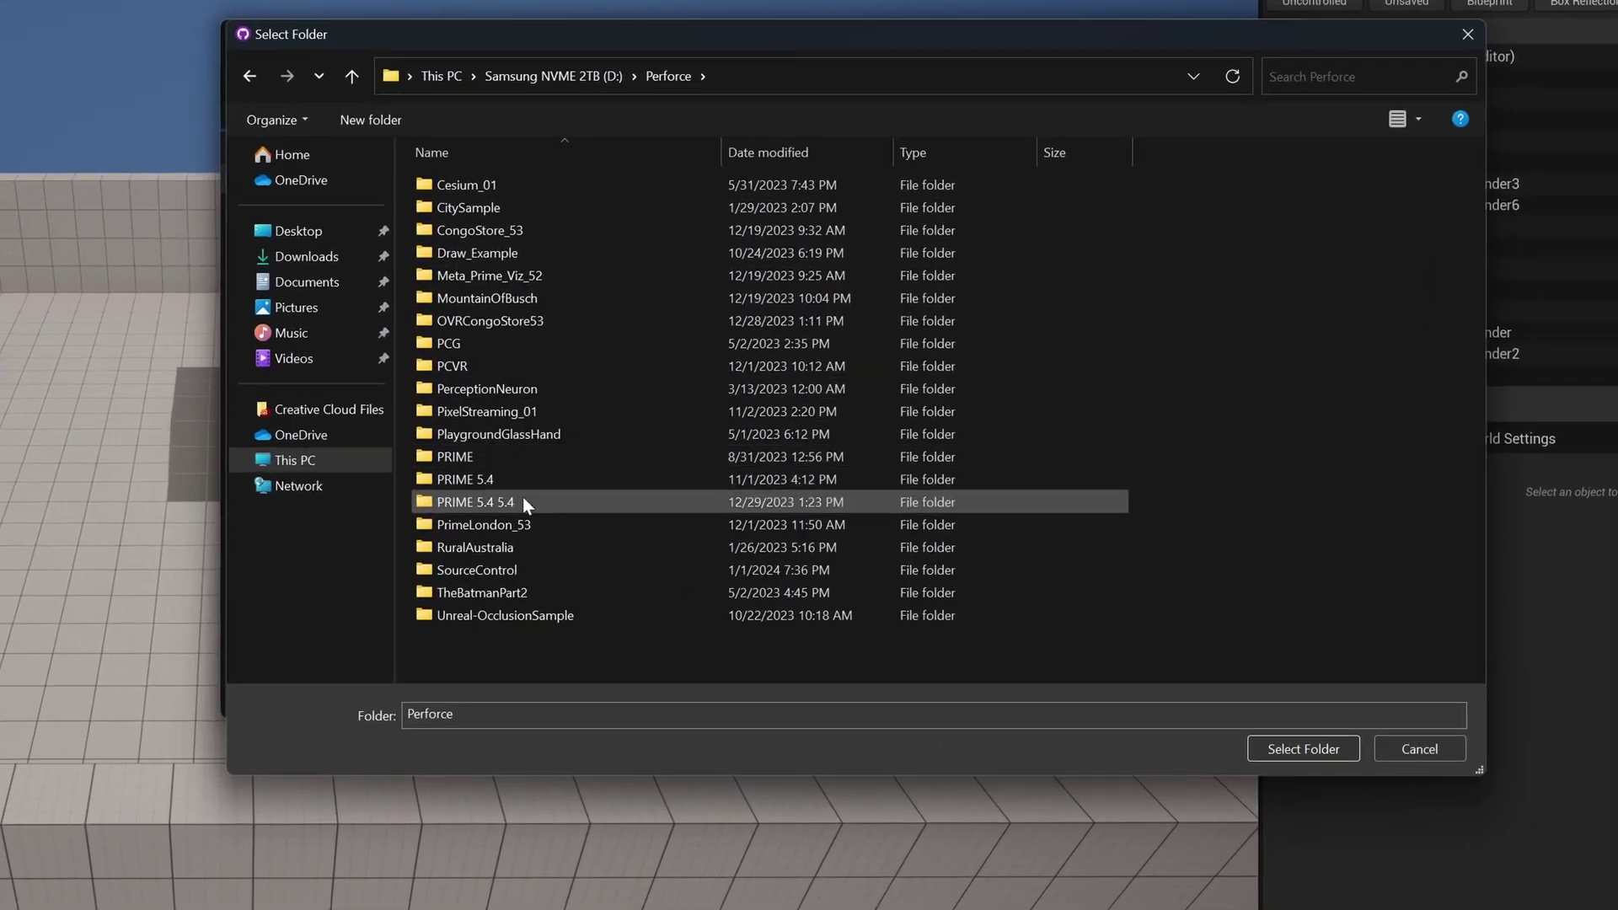
{"action": "double_click", "coordinate": [529, 570]}
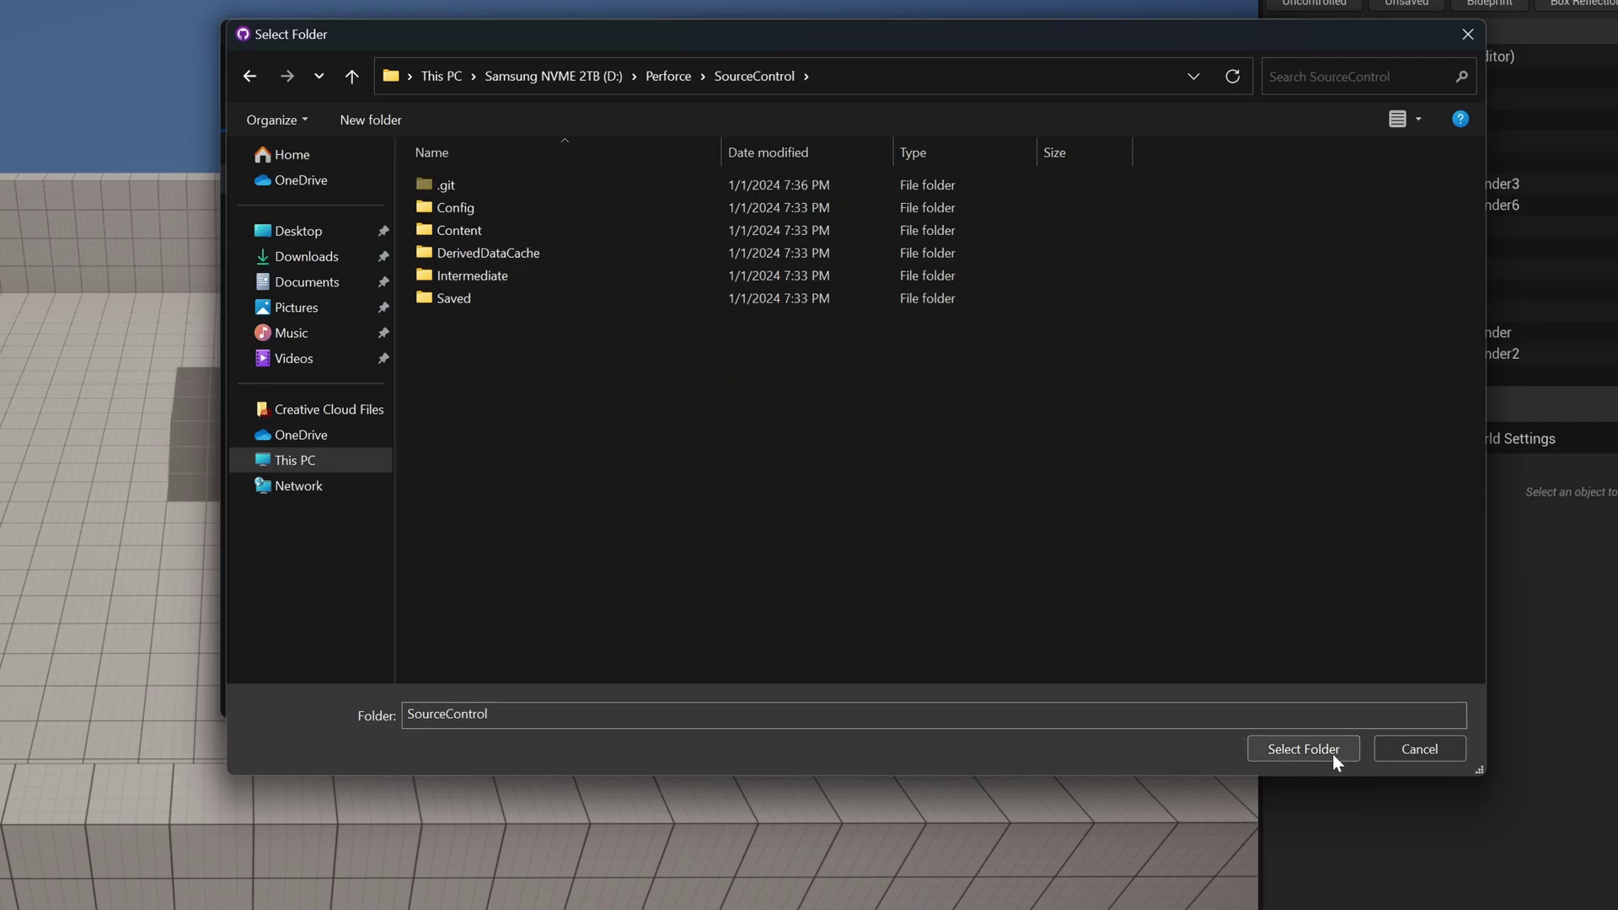
{"action": "left_click", "coordinate": [1282, 750]}
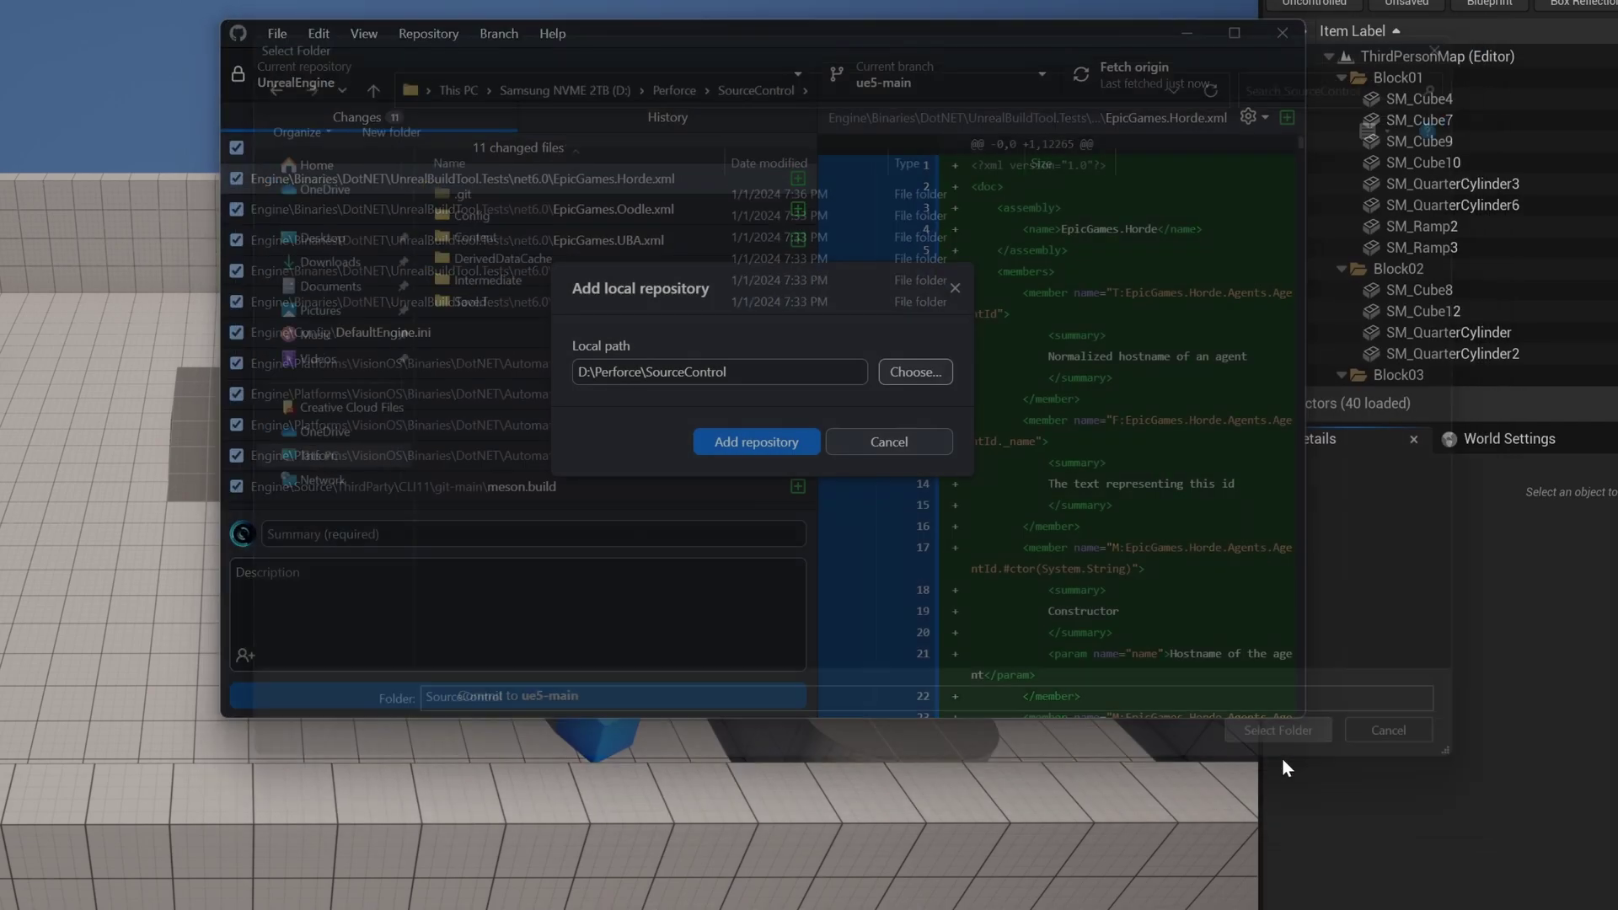
{"action": "left_click", "coordinate": [771, 445]}
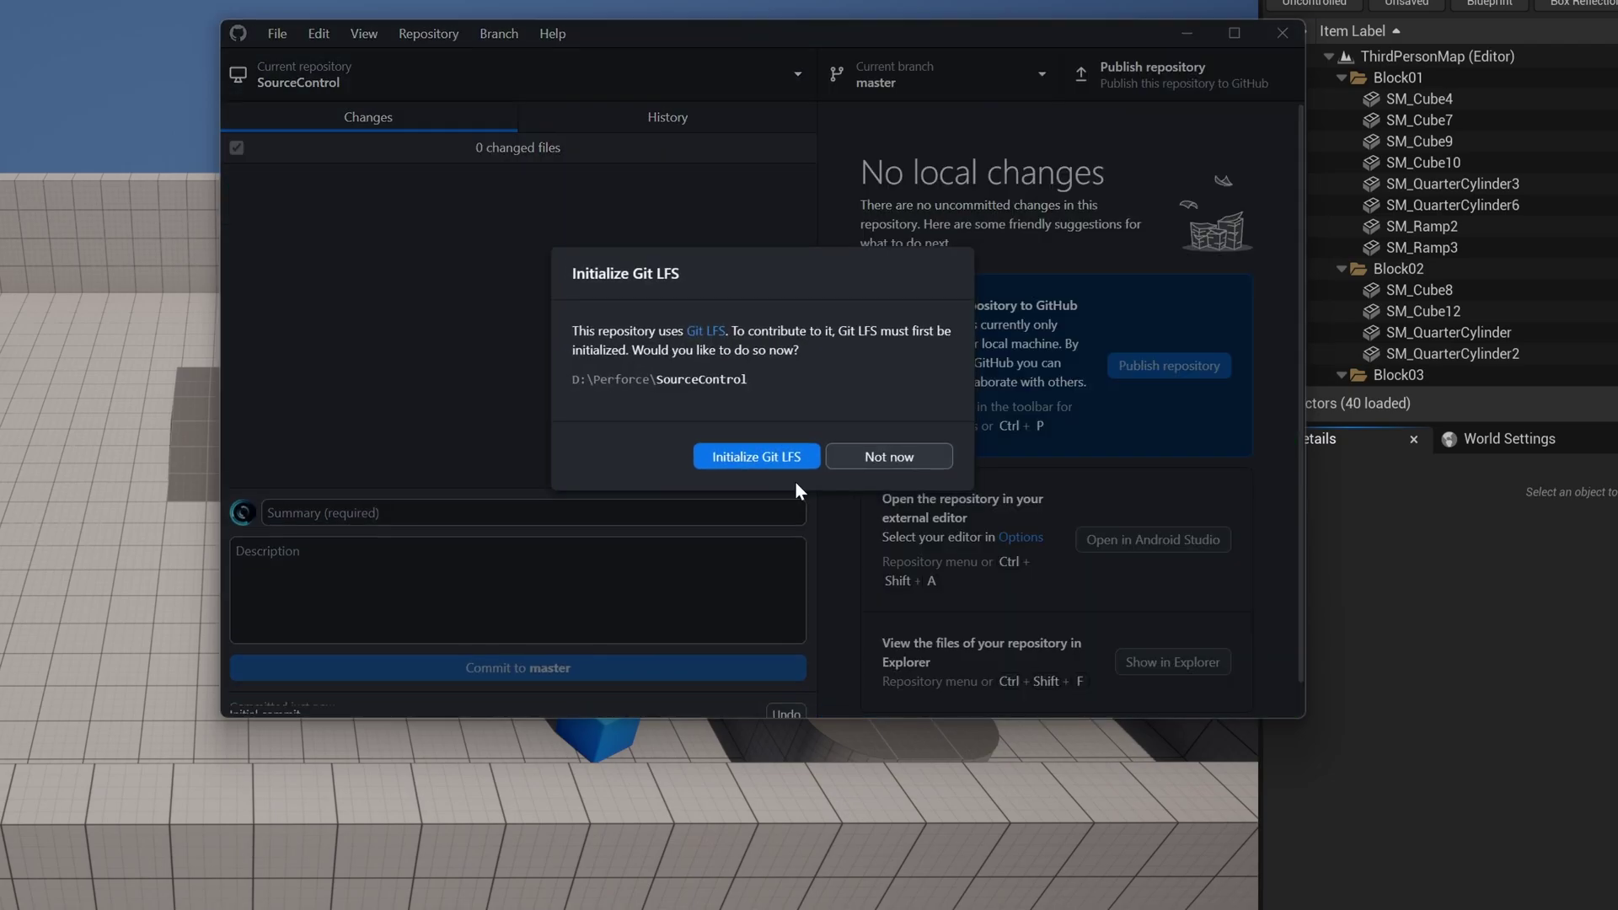
{"action": "left_click", "coordinate": [730, 467]}
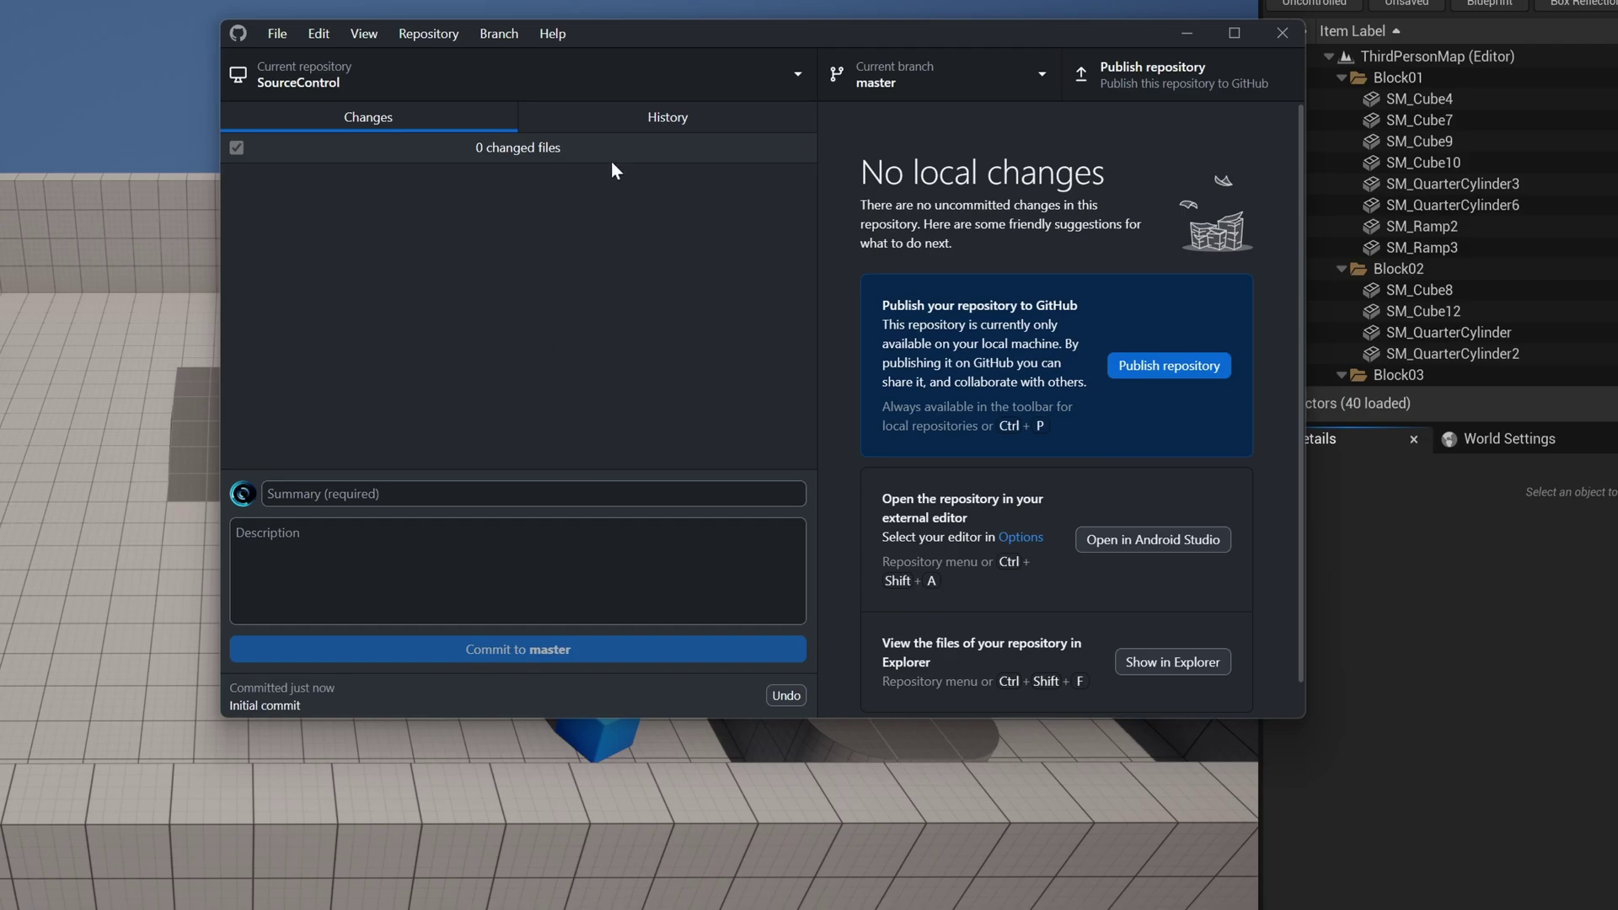
Enlarge the GitHub Desktop window and publish the repository to GitHub.com as SourceControl, keeping the code private.
{"action": "left_click_drag", "start_coordinate": [590, 33], "coordinate": [455, 36]}
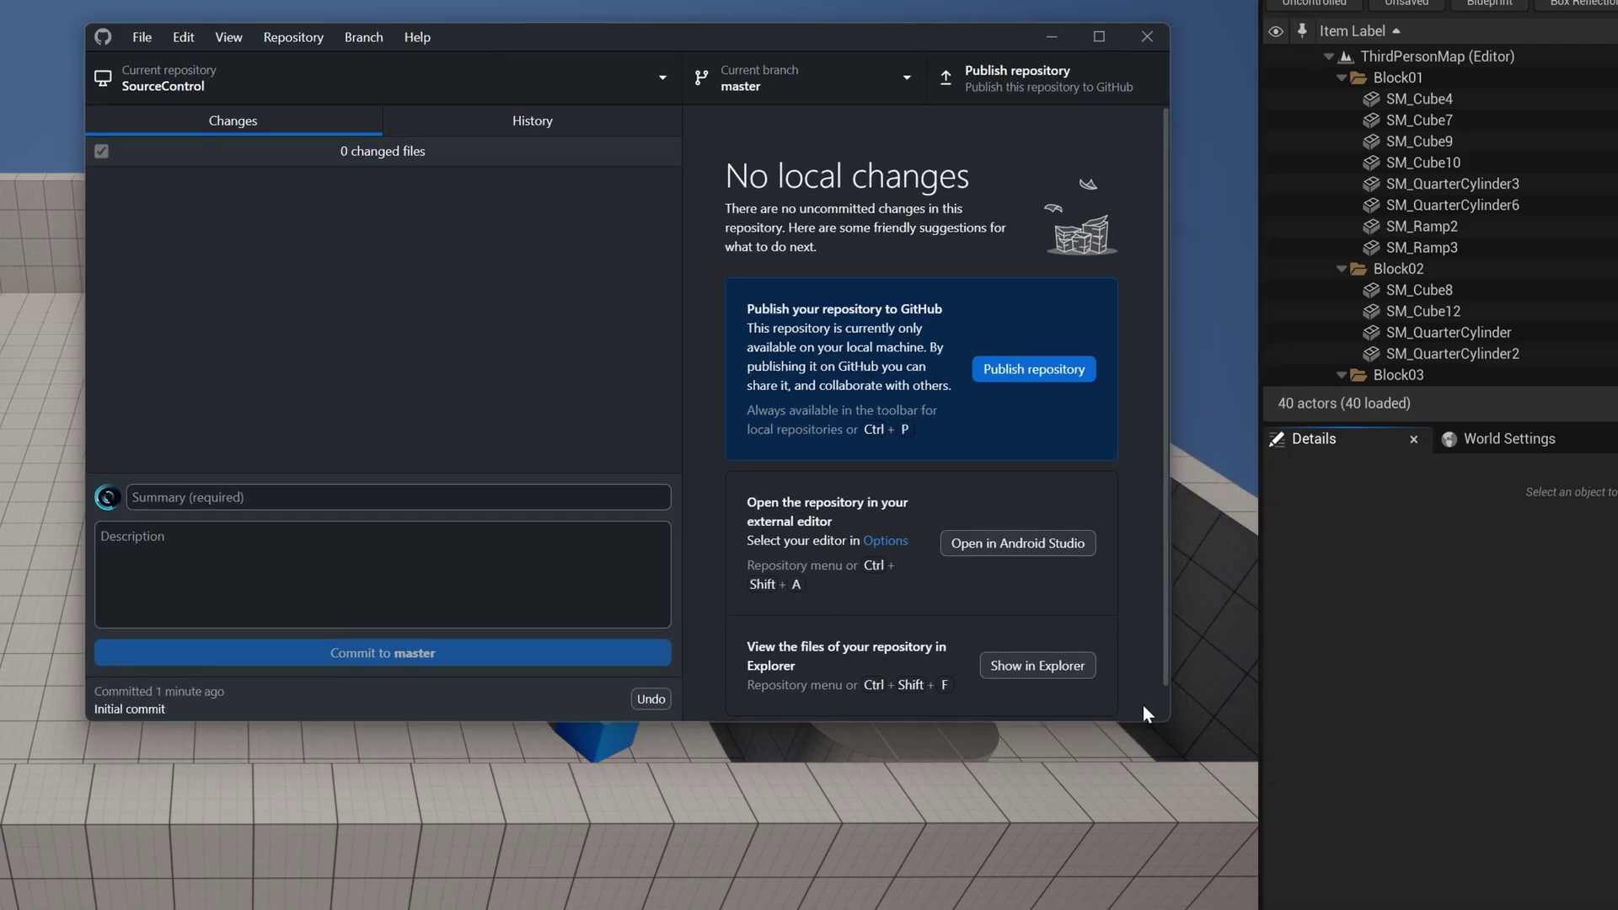
{"action": "left_click_drag", "start_coordinate": [1166, 721], "coordinate": [1429, 909]}
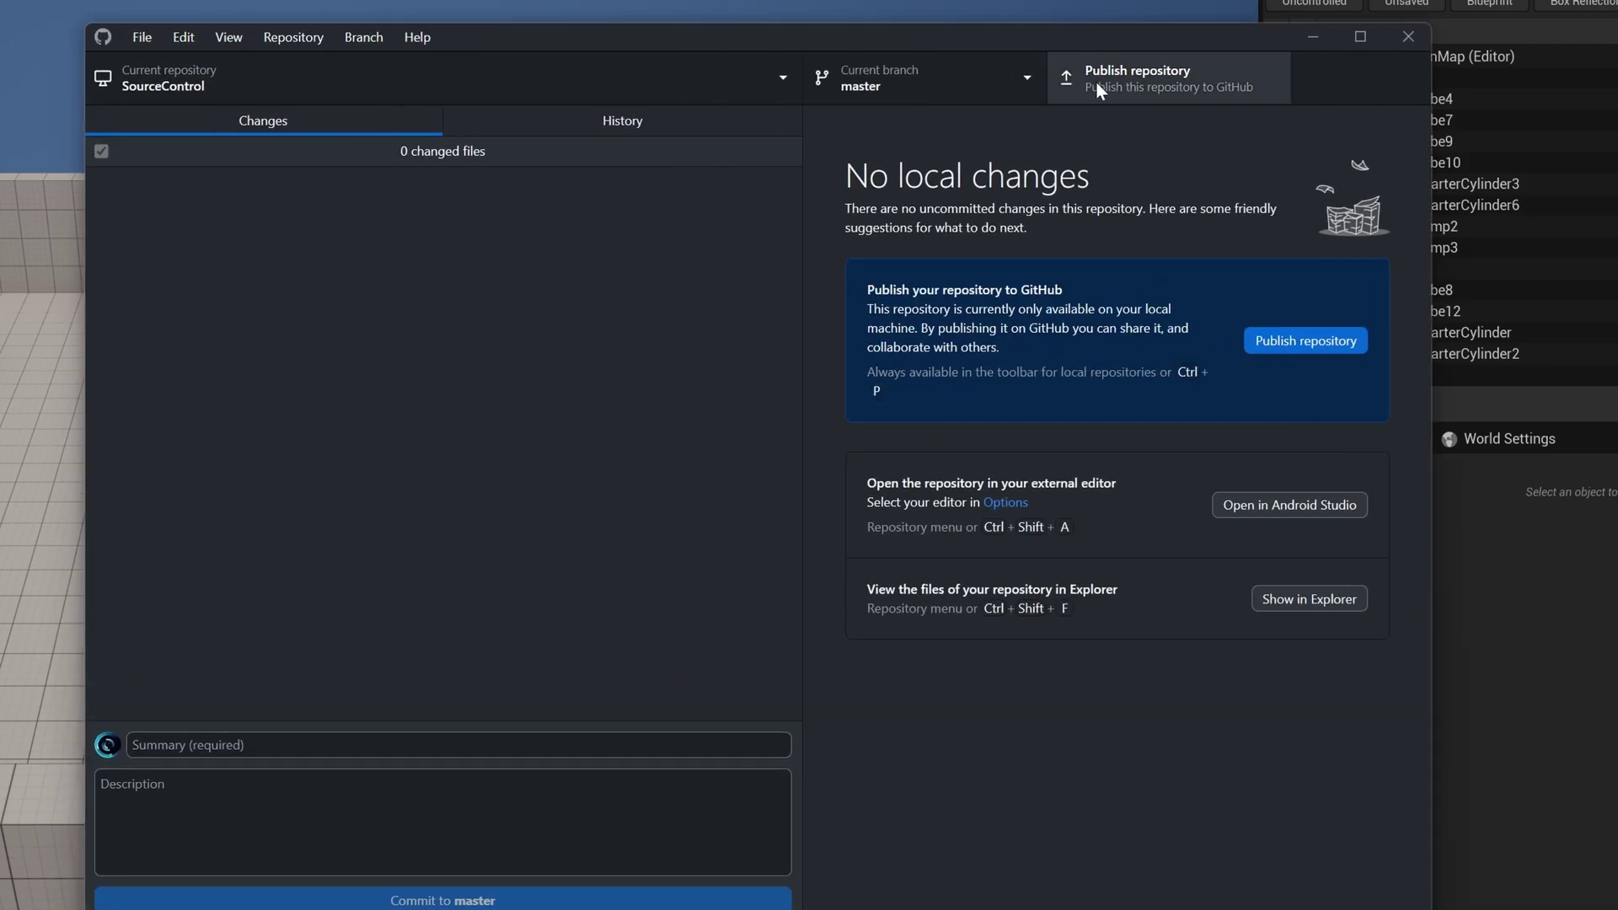
{"action": "left_click", "coordinate": [1160, 93]}
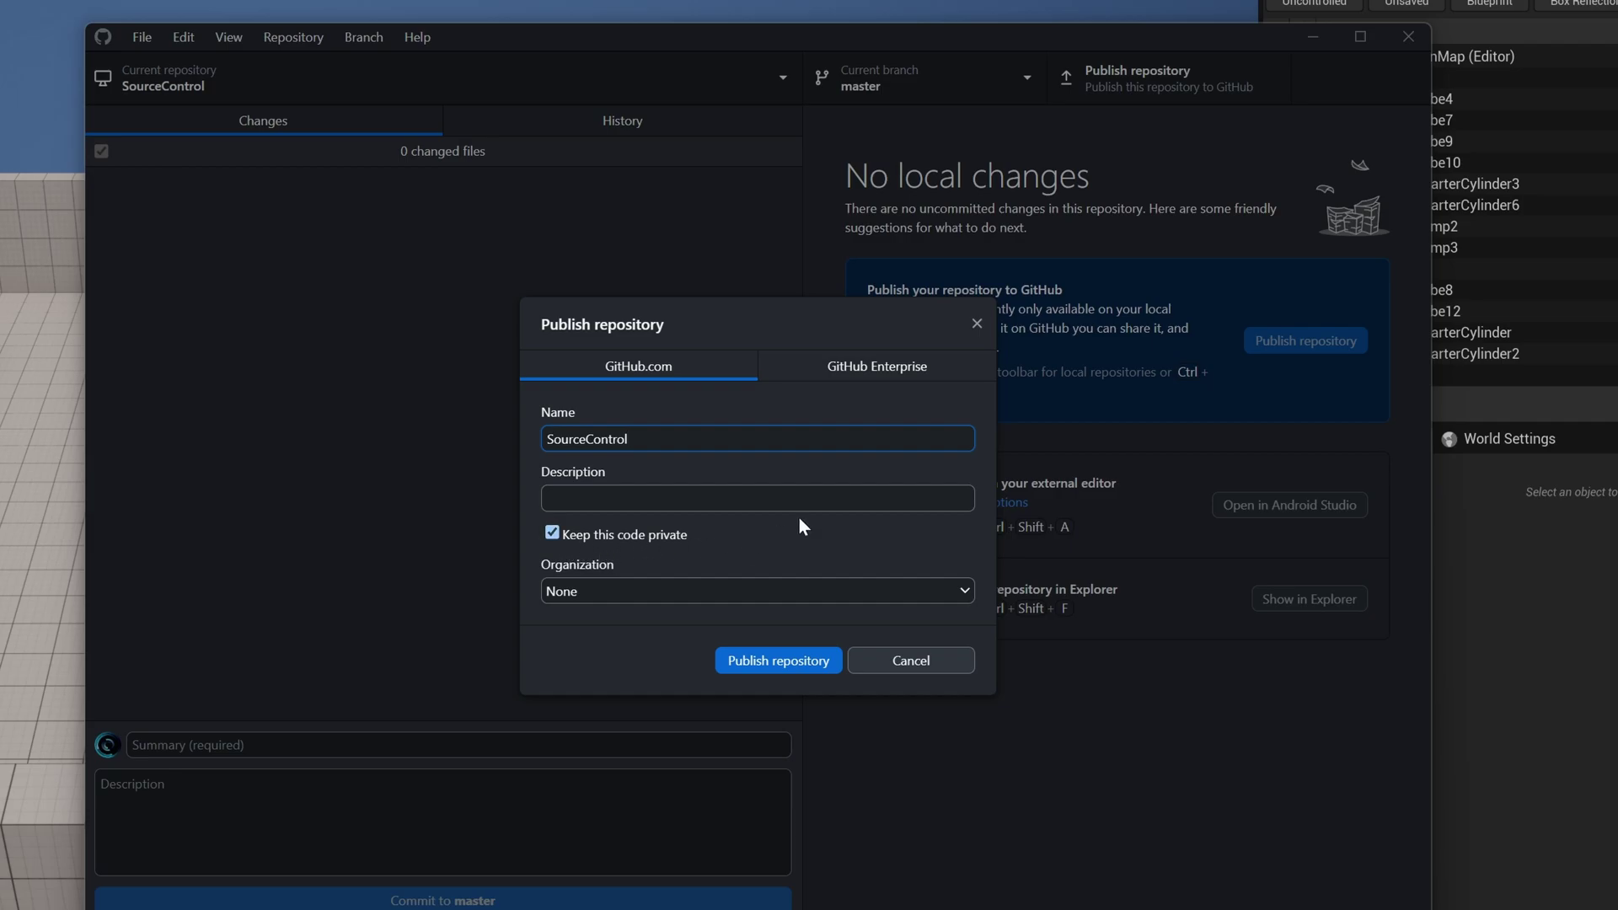
{"action": "left_click", "coordinate": [770, 661]}
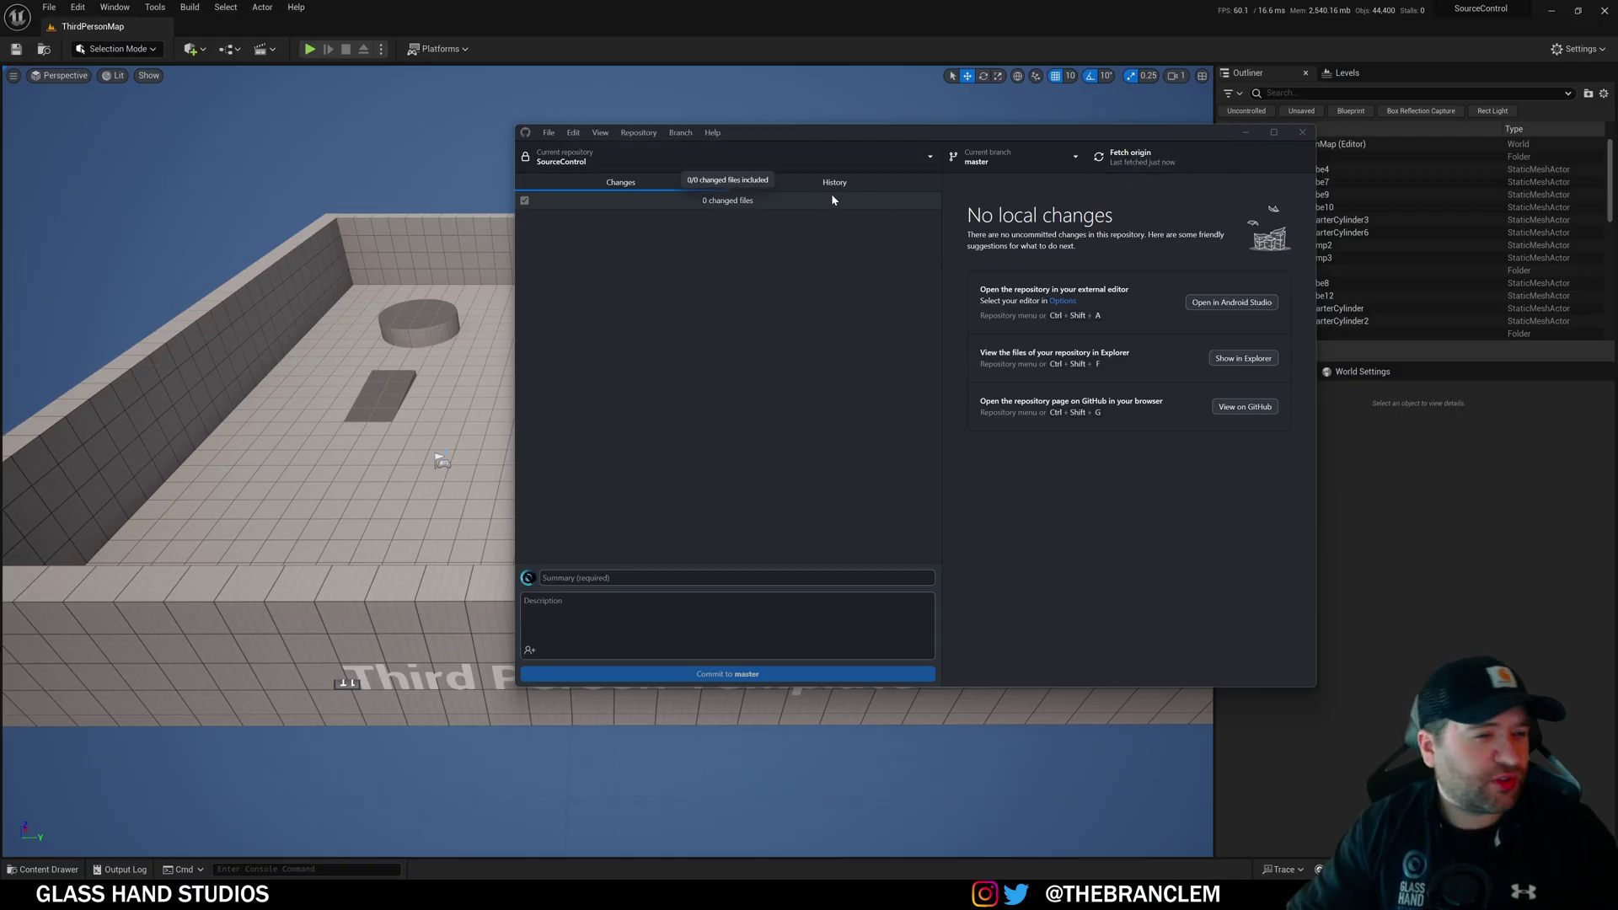
Examine the initial commit's changed files in the repository history, including the diffs of DefaultEngine.ini and ML_ShinyPlastic_Beige_Logo.uasset, then minimize GitHub Desktop.
{"action": "left_click", "coordinate": [848, 180]}
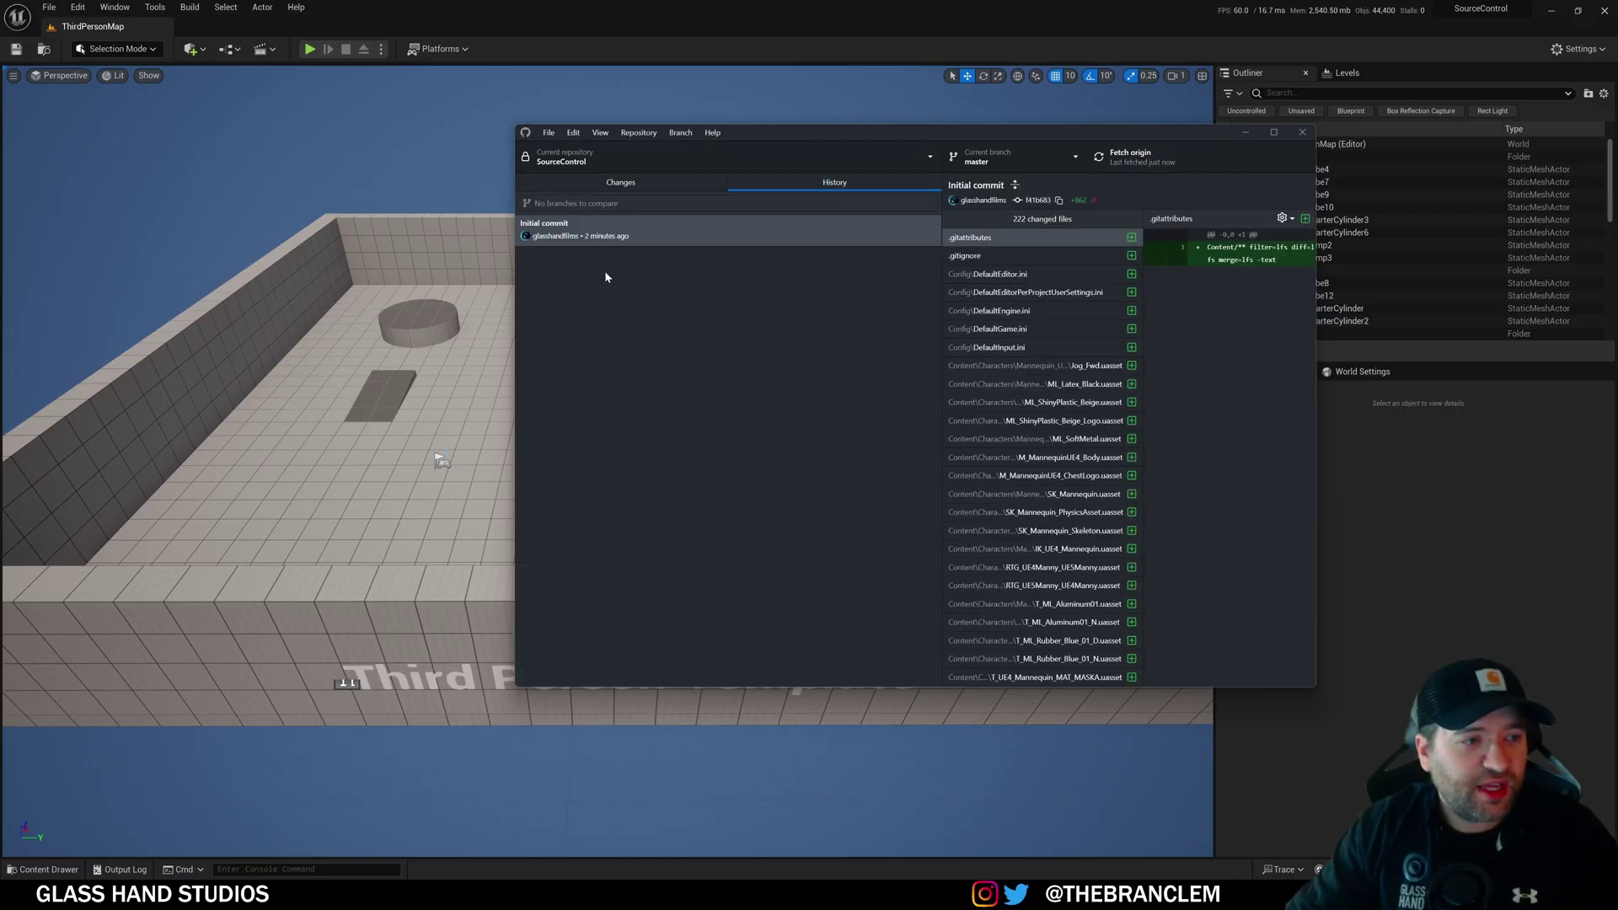
{"action": "scroll", "coordinate": [1028, 437], "scroll_direction": "down", "scroll_amount": 20}
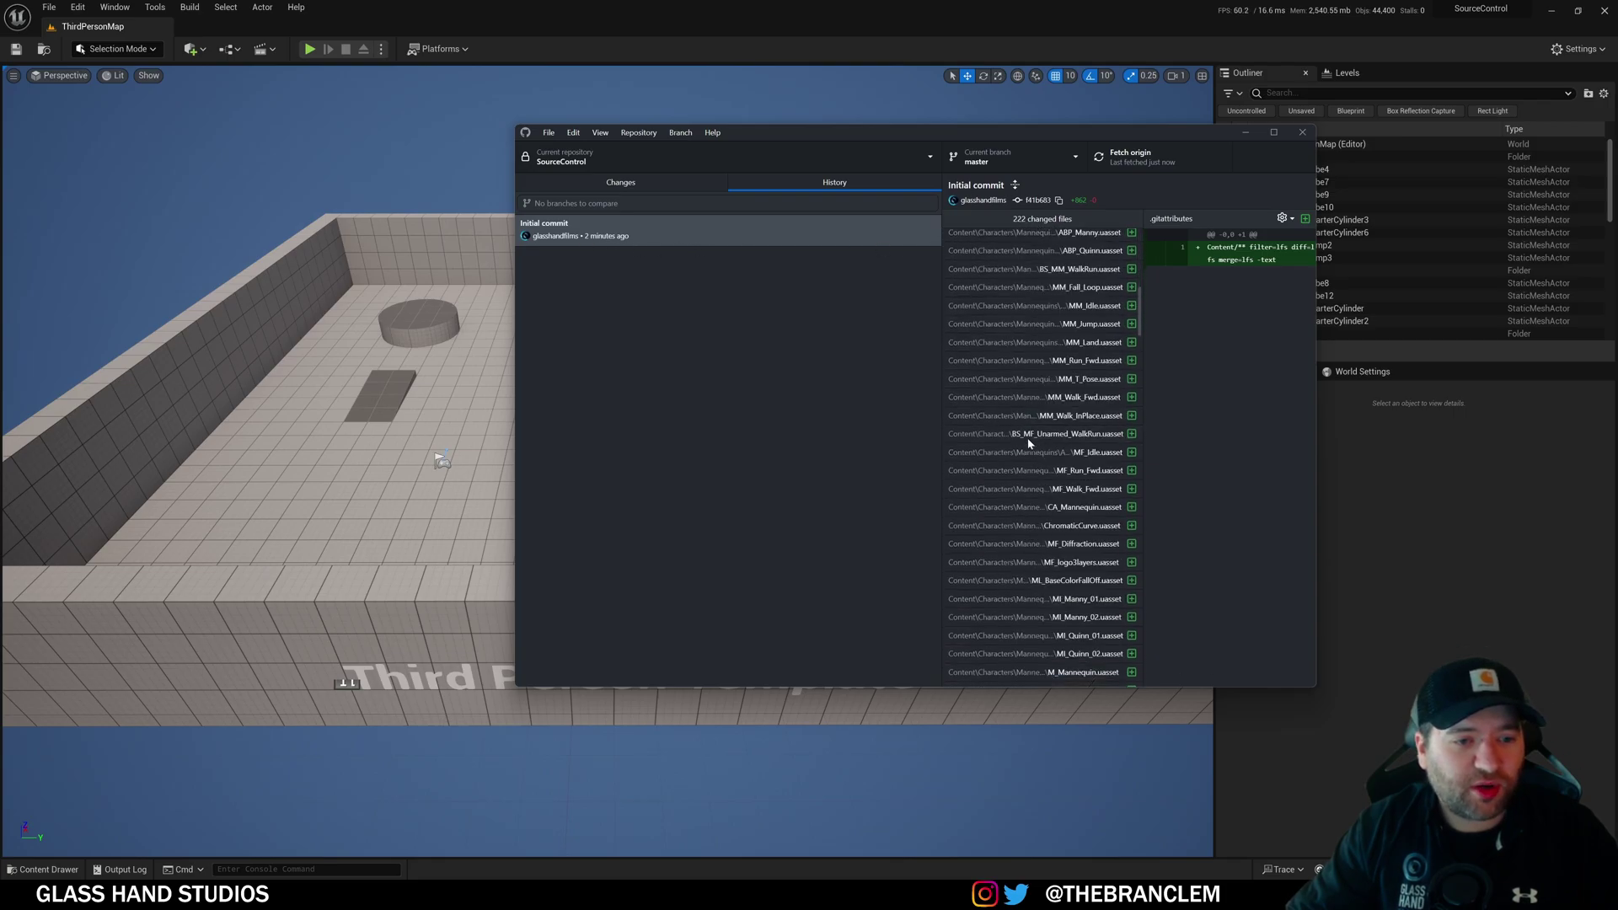
{"action": "scroll", "coordinate": [1128, 593], "scroll_direction": "up", "scroll_amount": 20}
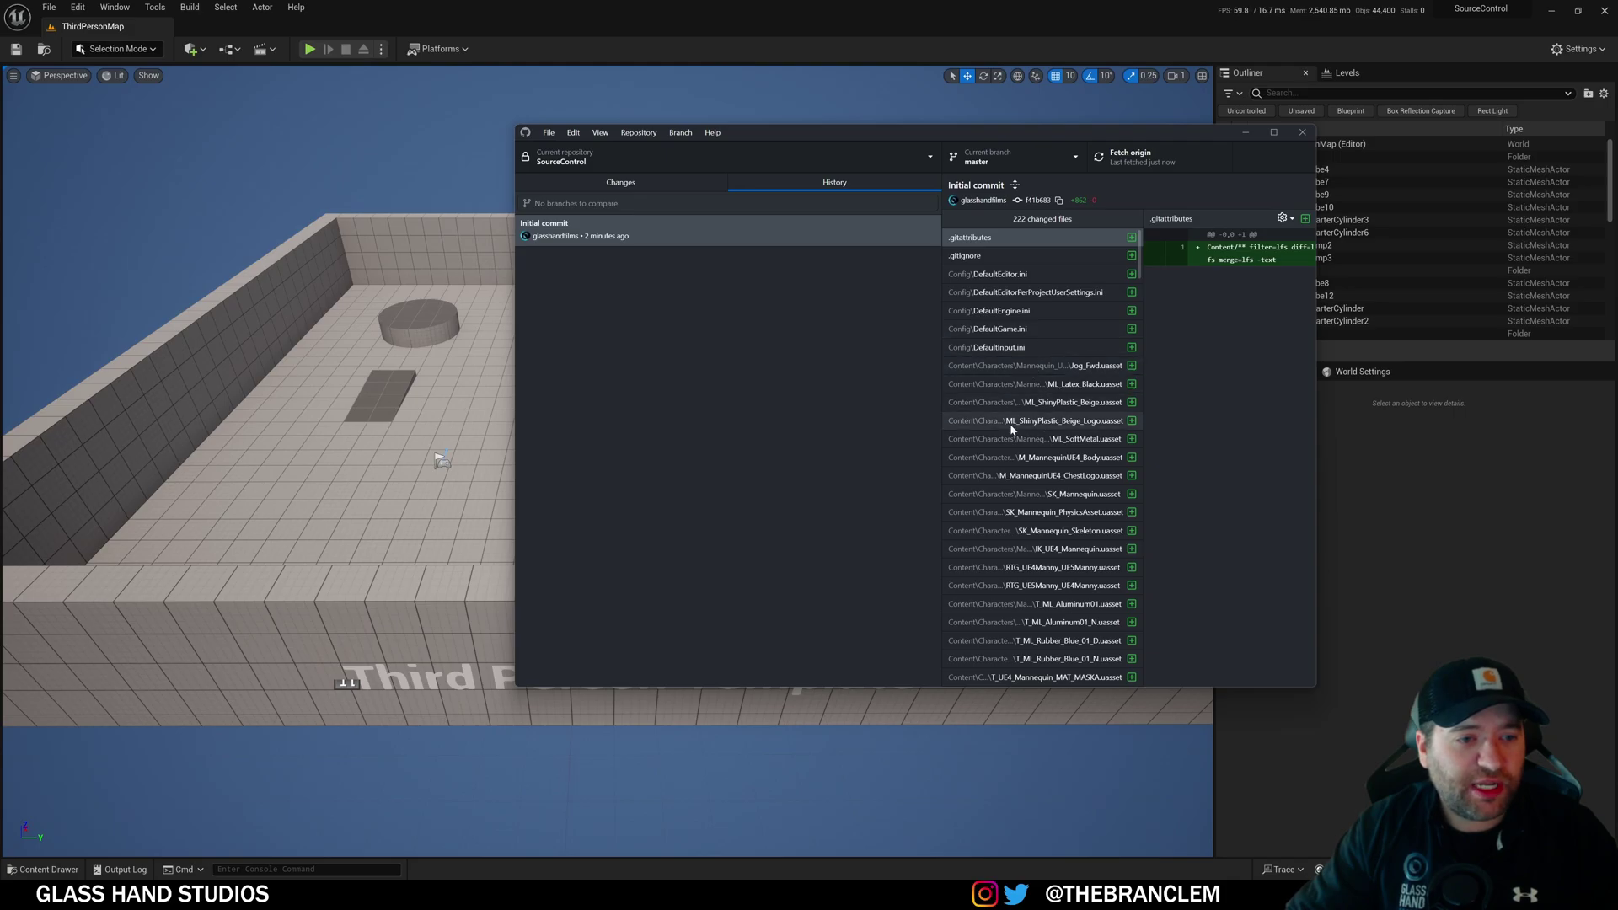
{"action": "left_click", "coordinate": [1035, 314]}
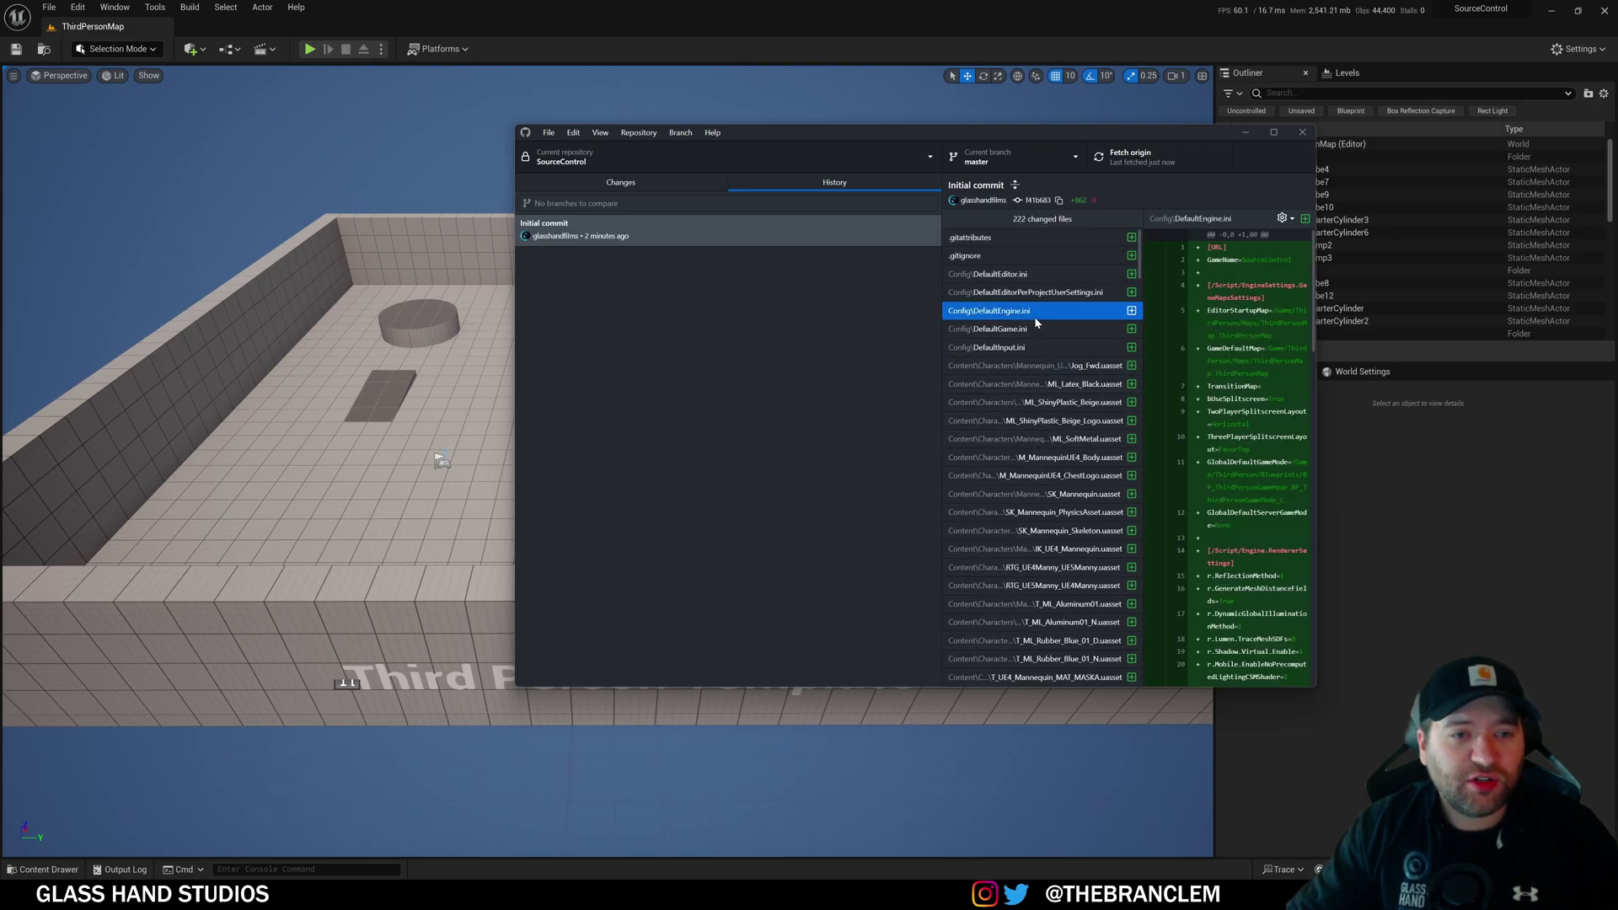
{"action": "left_click_drag", "start_coordinate": [1317, 507], "coordinate": [1550, 508]}
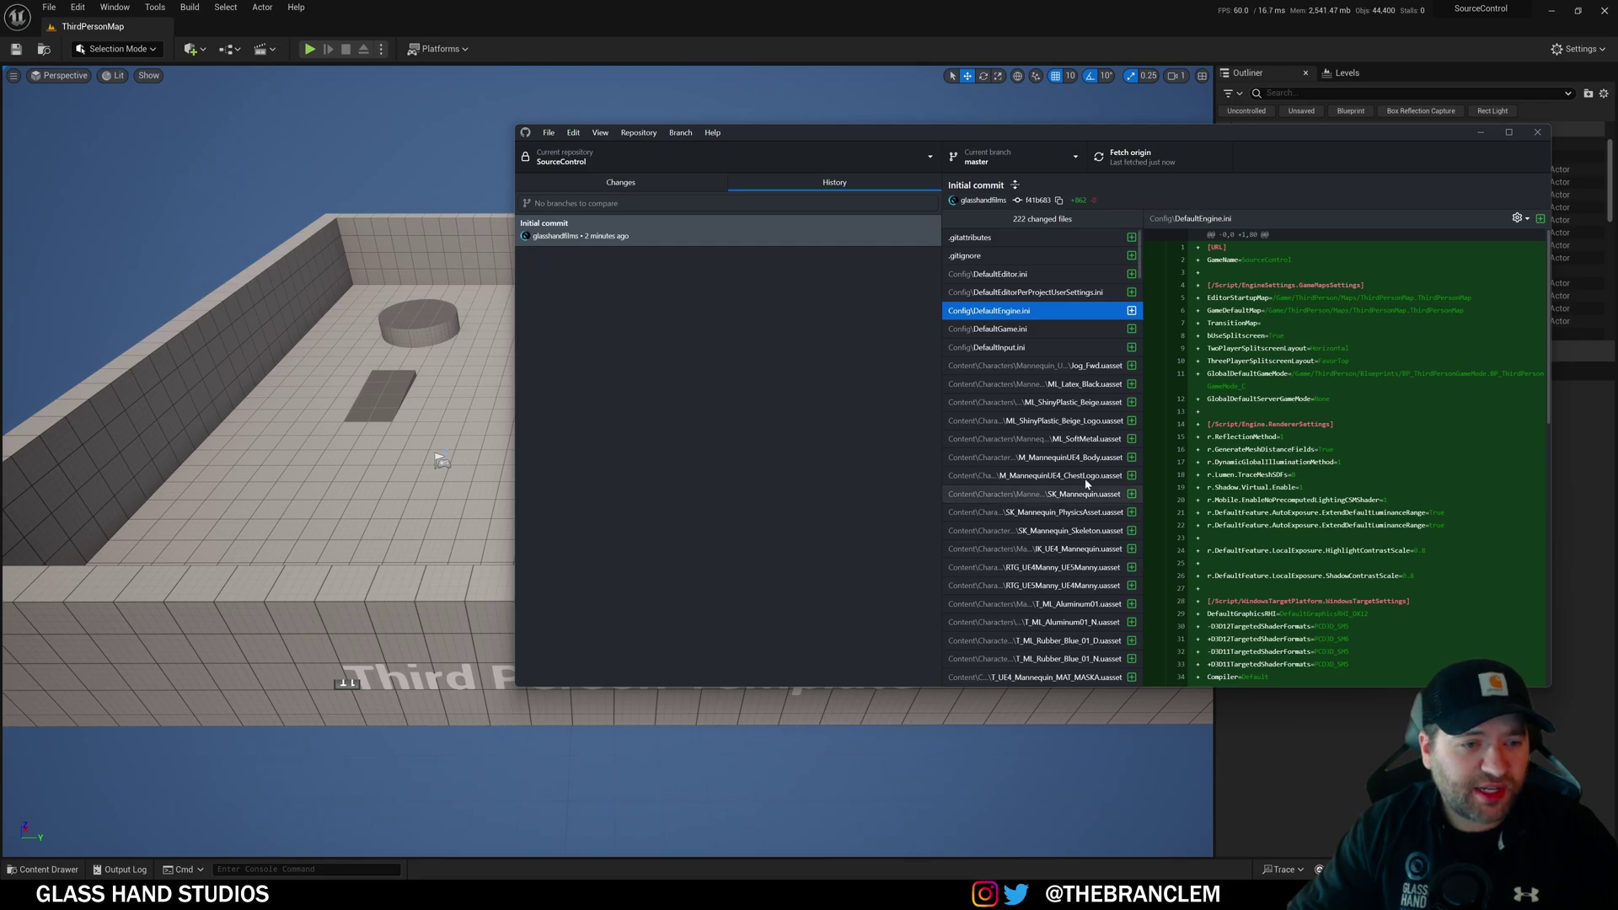
{"action": "left_click", "coordinate": [1036, 420]}
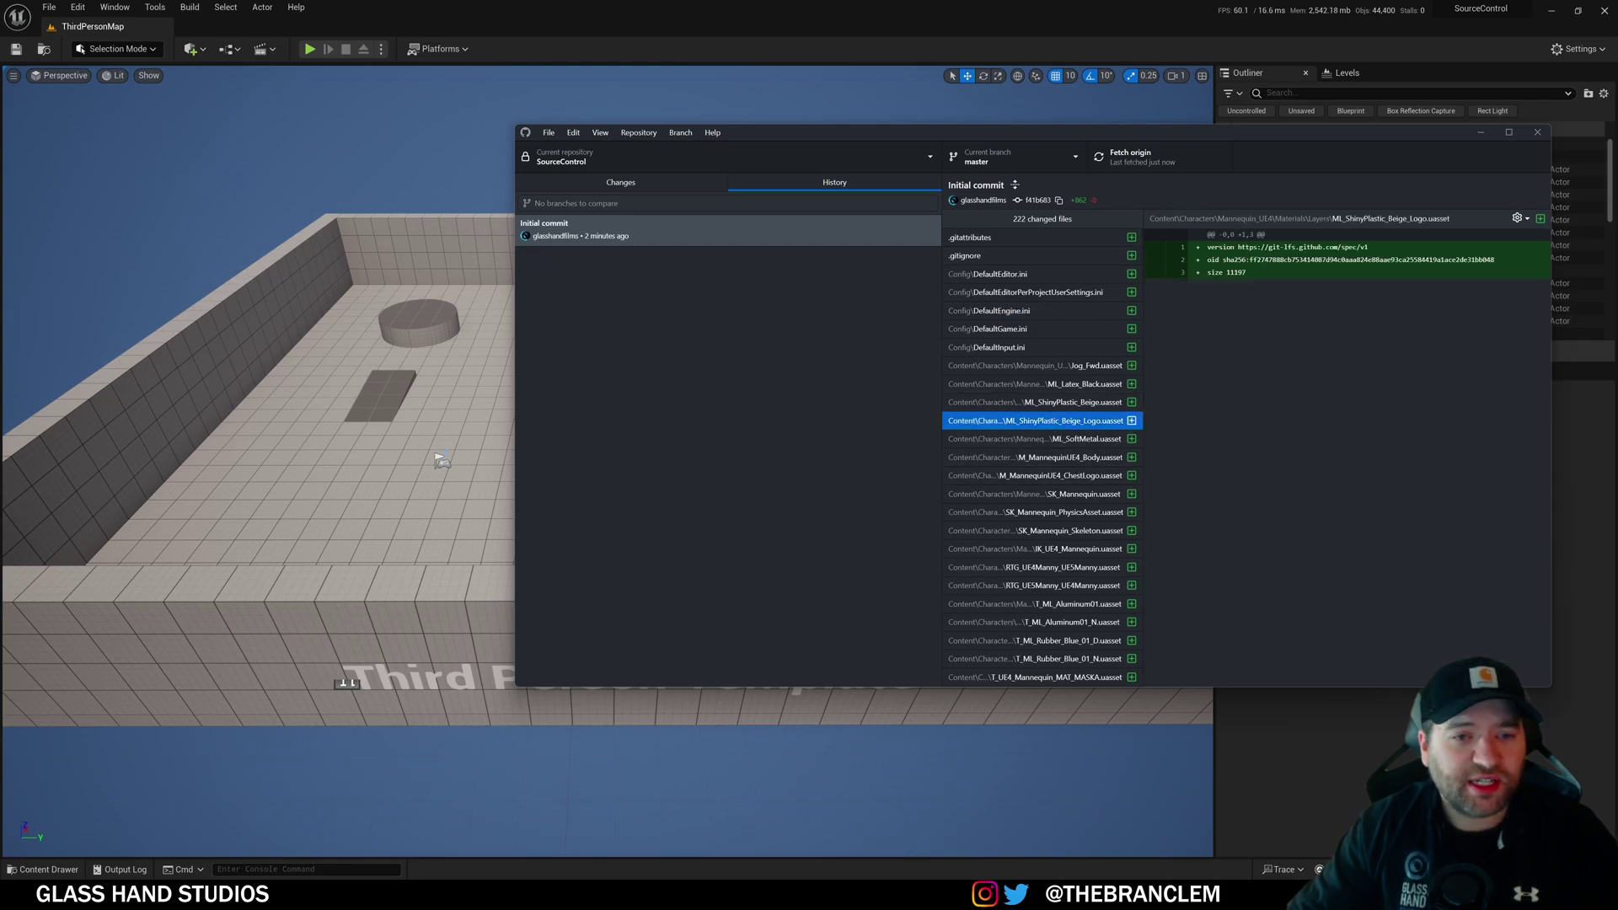
{"action": "left_click_drag", "start_coordinate": [1366, 268], "coordinate": [1239, 235]}
{"action": "left_click", "coordinate": [1315, 337]}
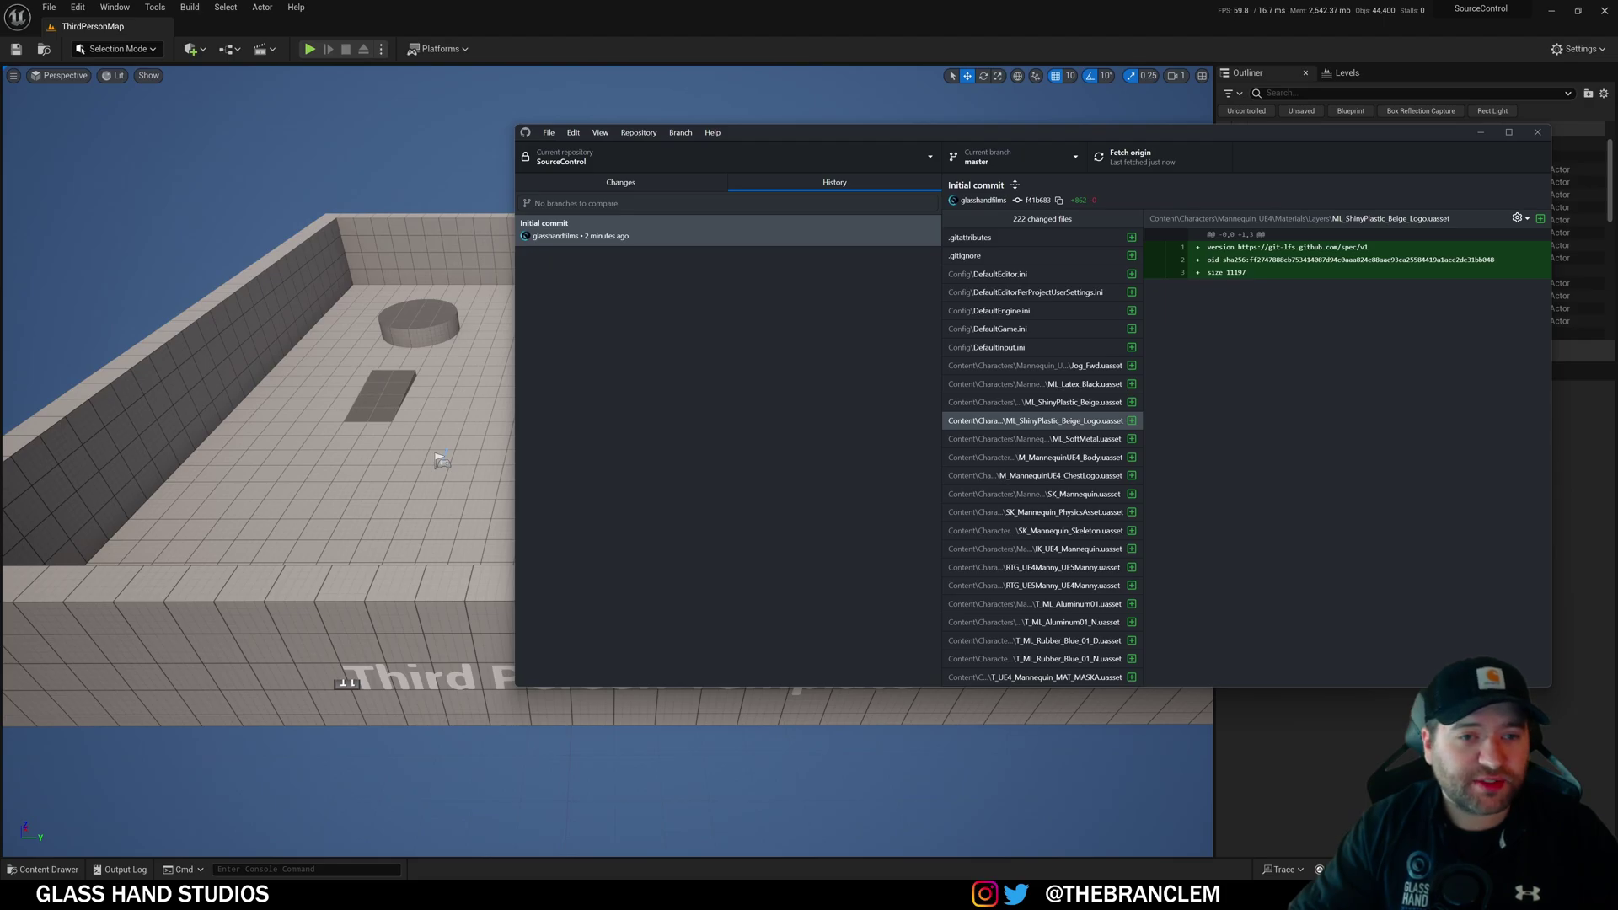
{"action": "key", "text": "ctrl+1"}
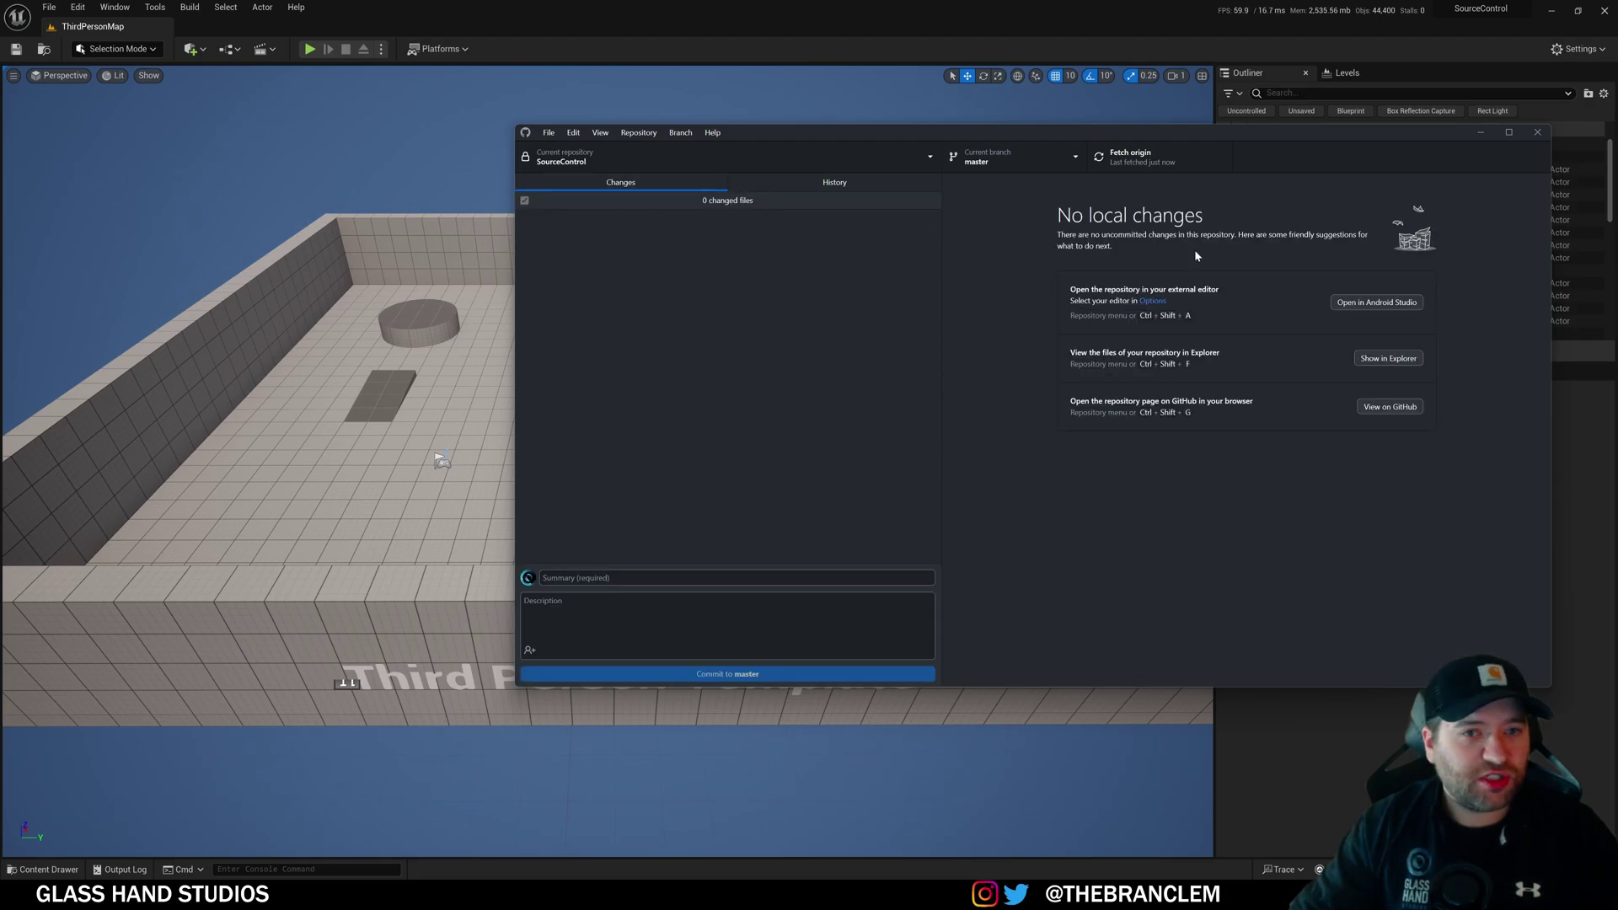
{"action": "left_click", "coordinate": [1481, 133]}
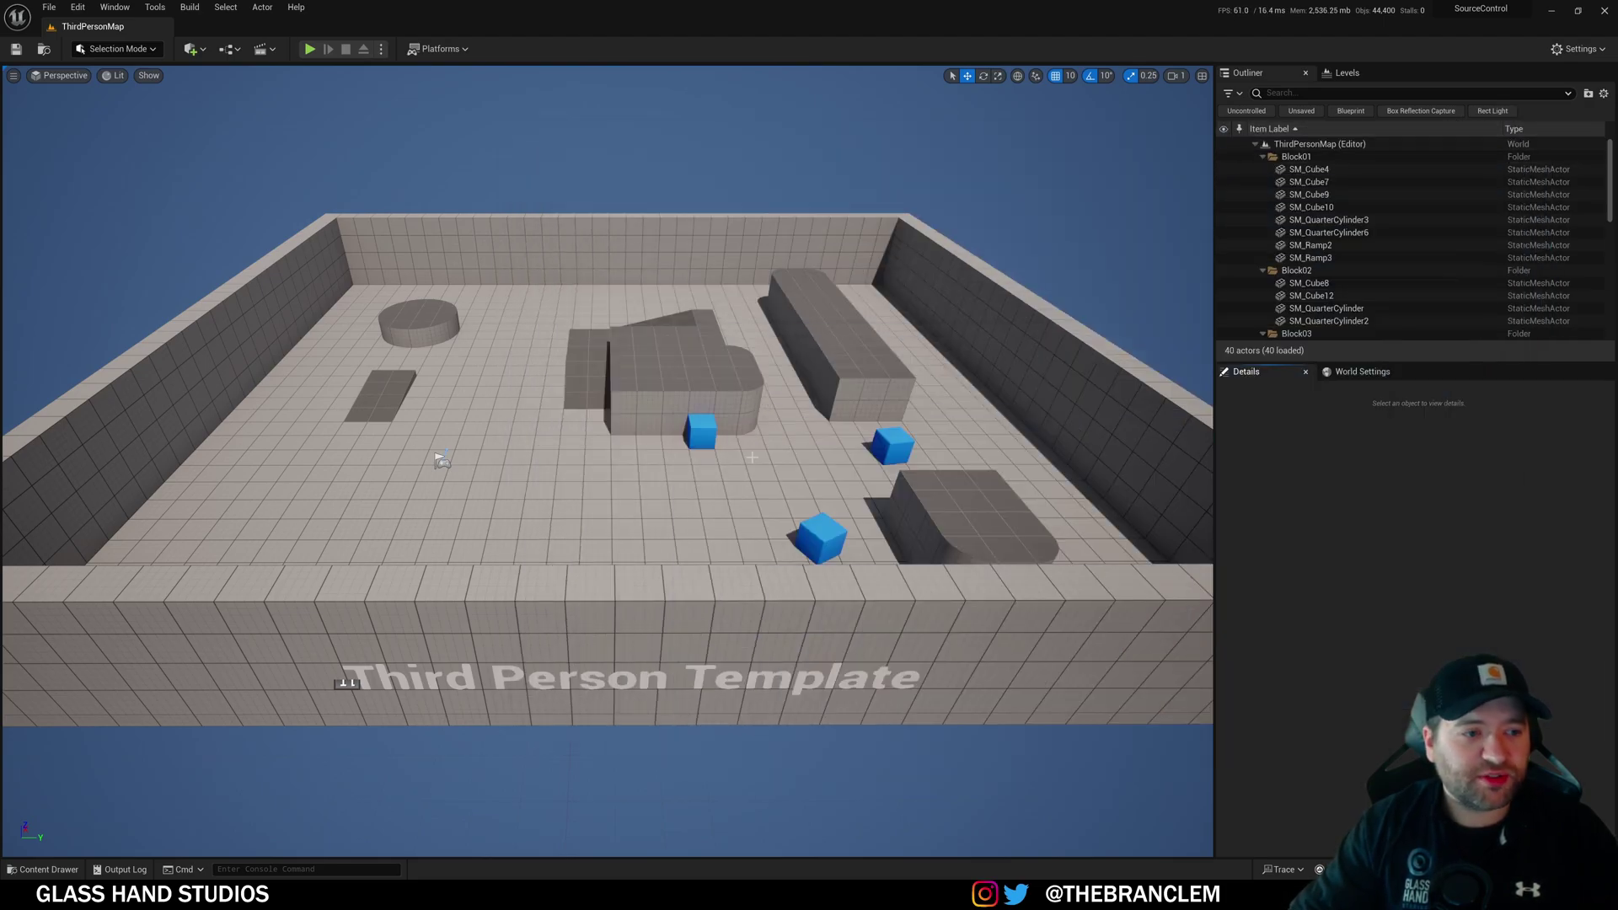
In the Unreal Editor, create a new folder named Blueprints inside the project's Content folder.
{"action": "left_click", "coordinate": [43, 869]}
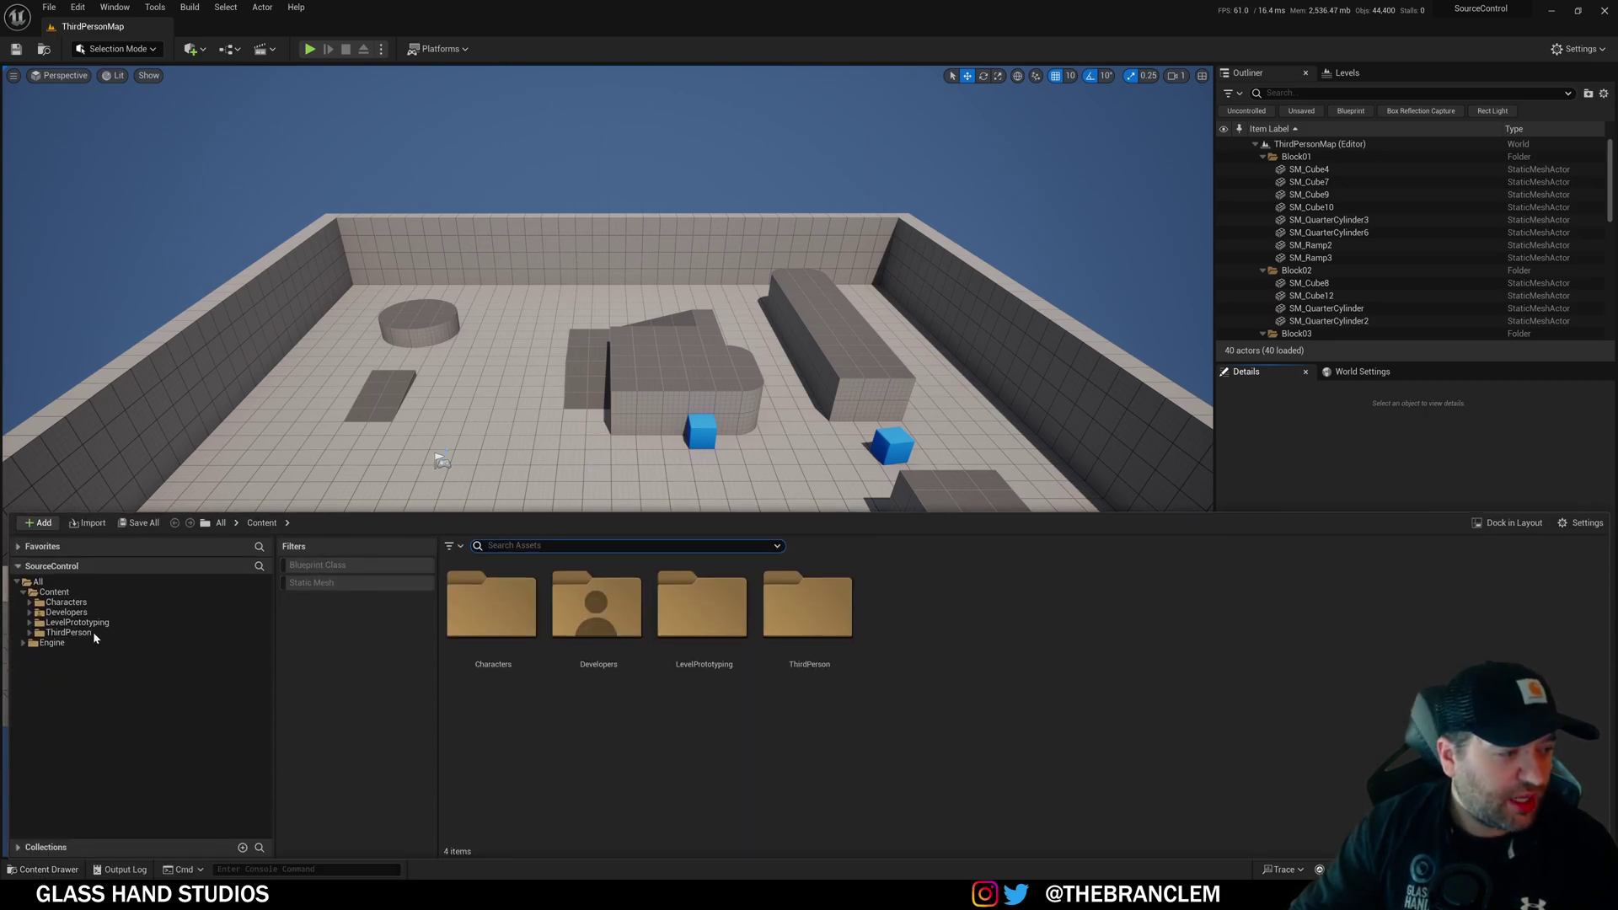
{"action": "right_click", "coordinate": [52, 593]}
{"action": "left_click", "coordinate": [93, 328]}
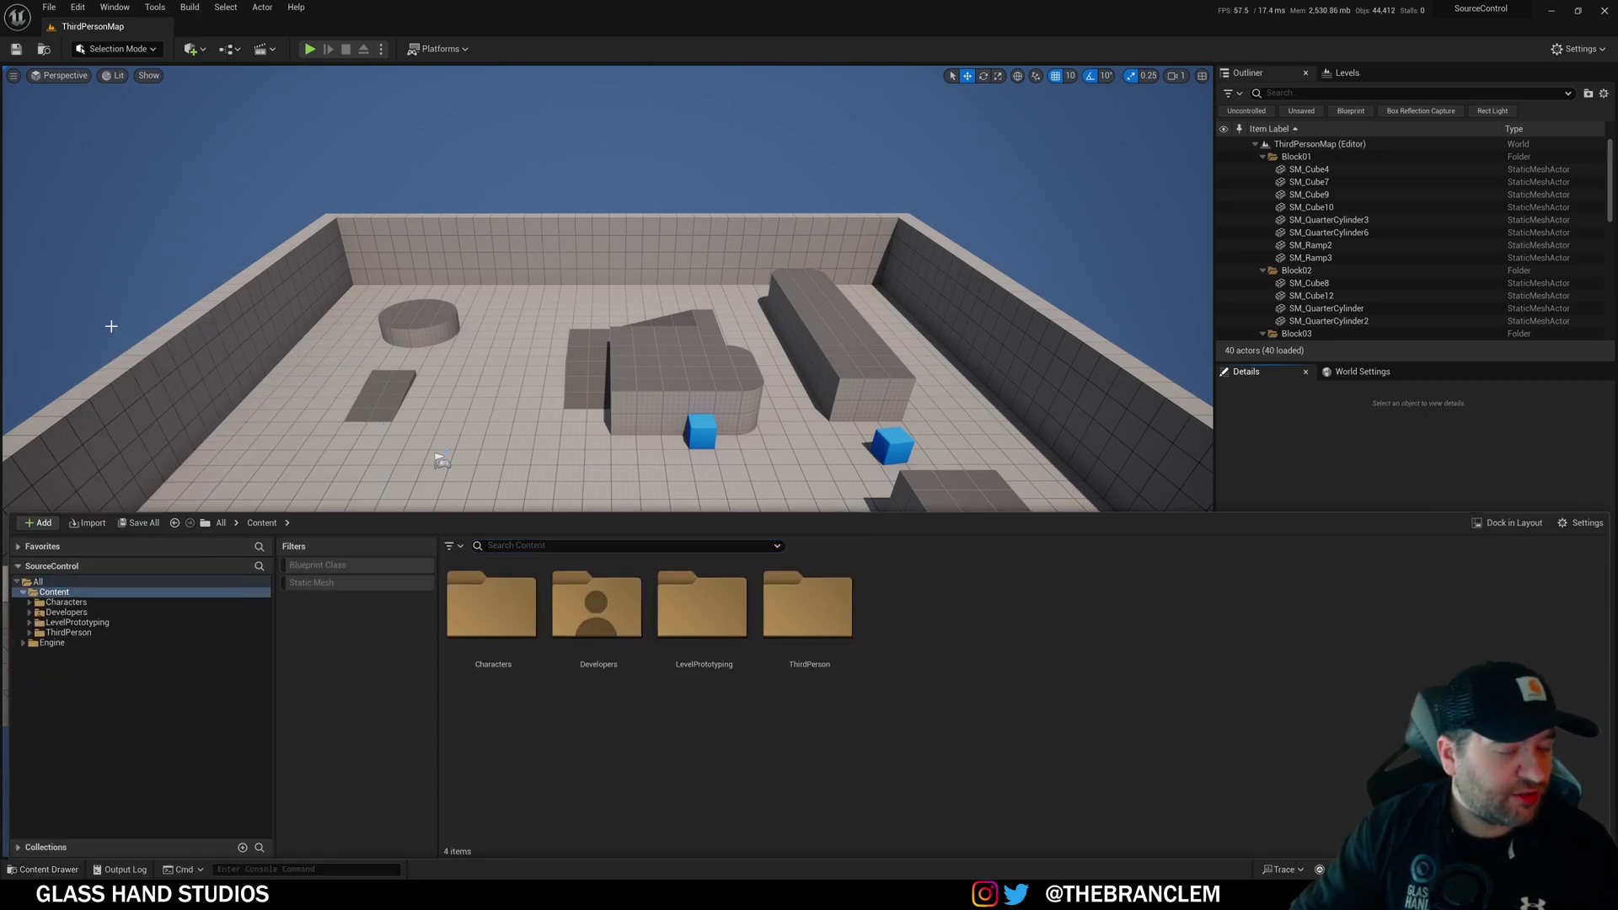
{"action": "type", "text": "Bluep"}
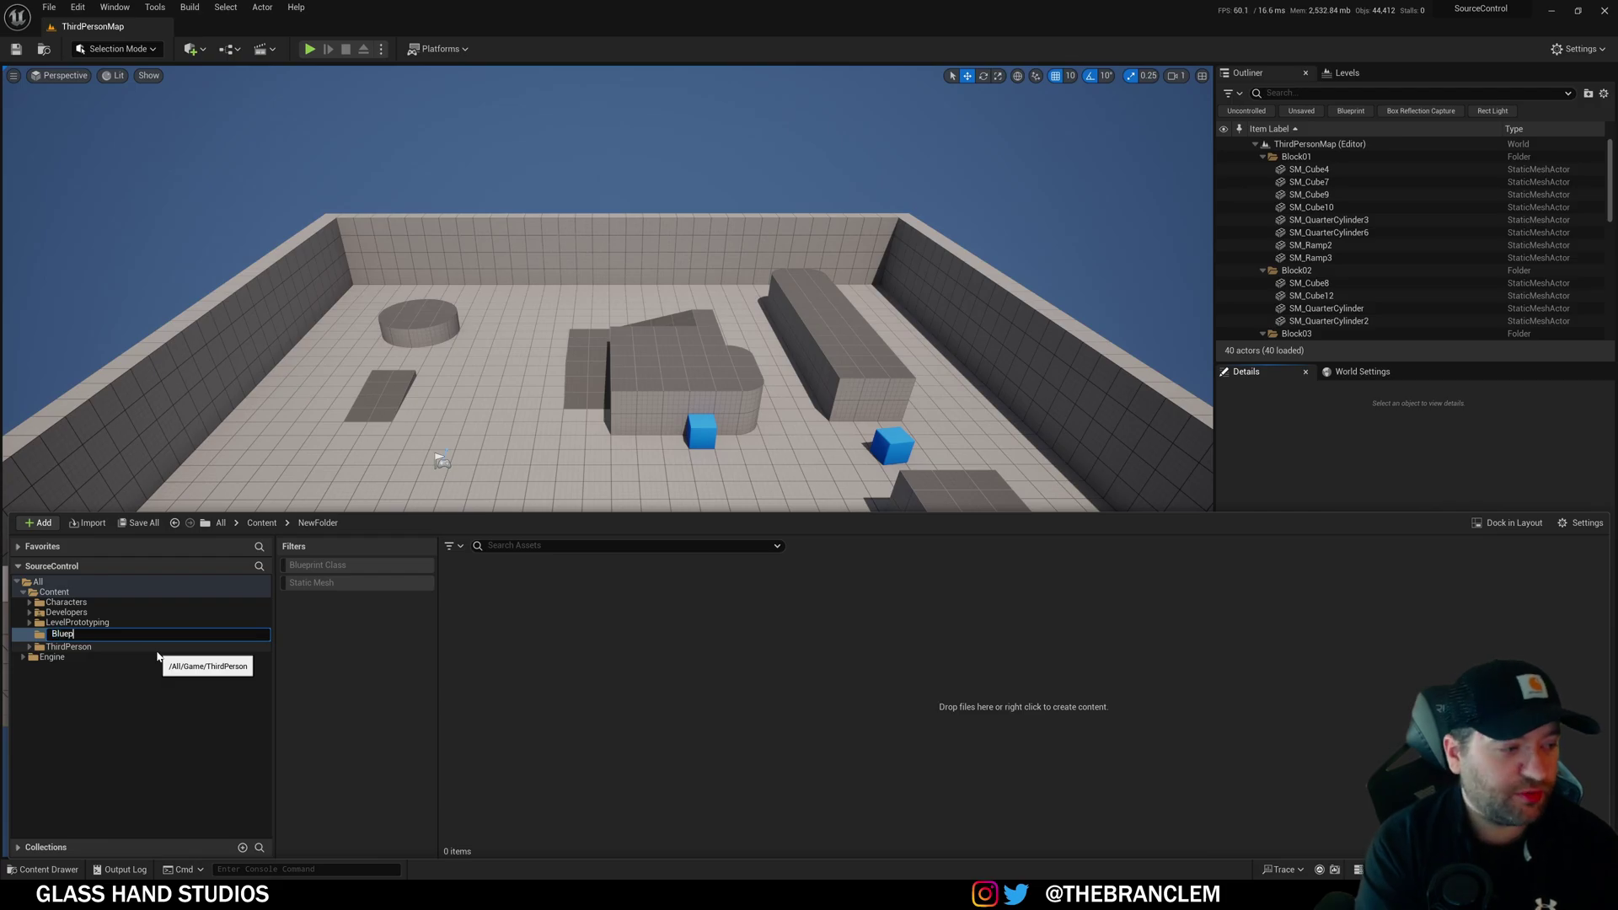
{"action": "type", "text": "rints"}
{"action": "key", "text": "Return"}
Create an Actor Blueprint class named BP_MyBP in the Blueprints folder.
{"action": "right_click", "coordinate": [462, 659]}
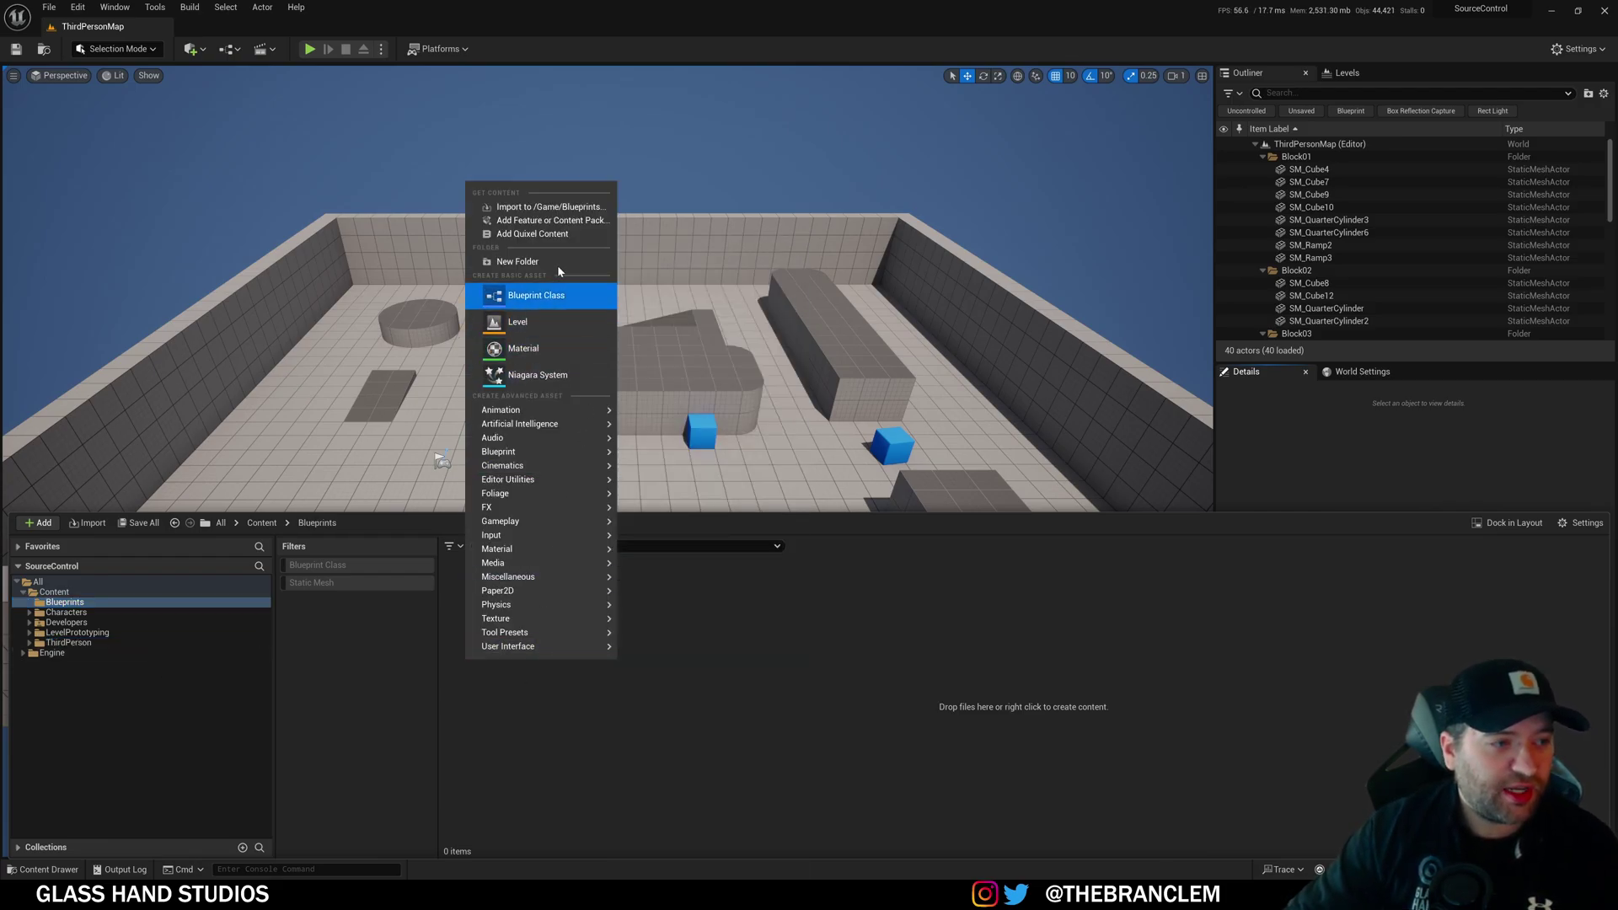
{"action": "left_click", "coordinate": [540, 295]}
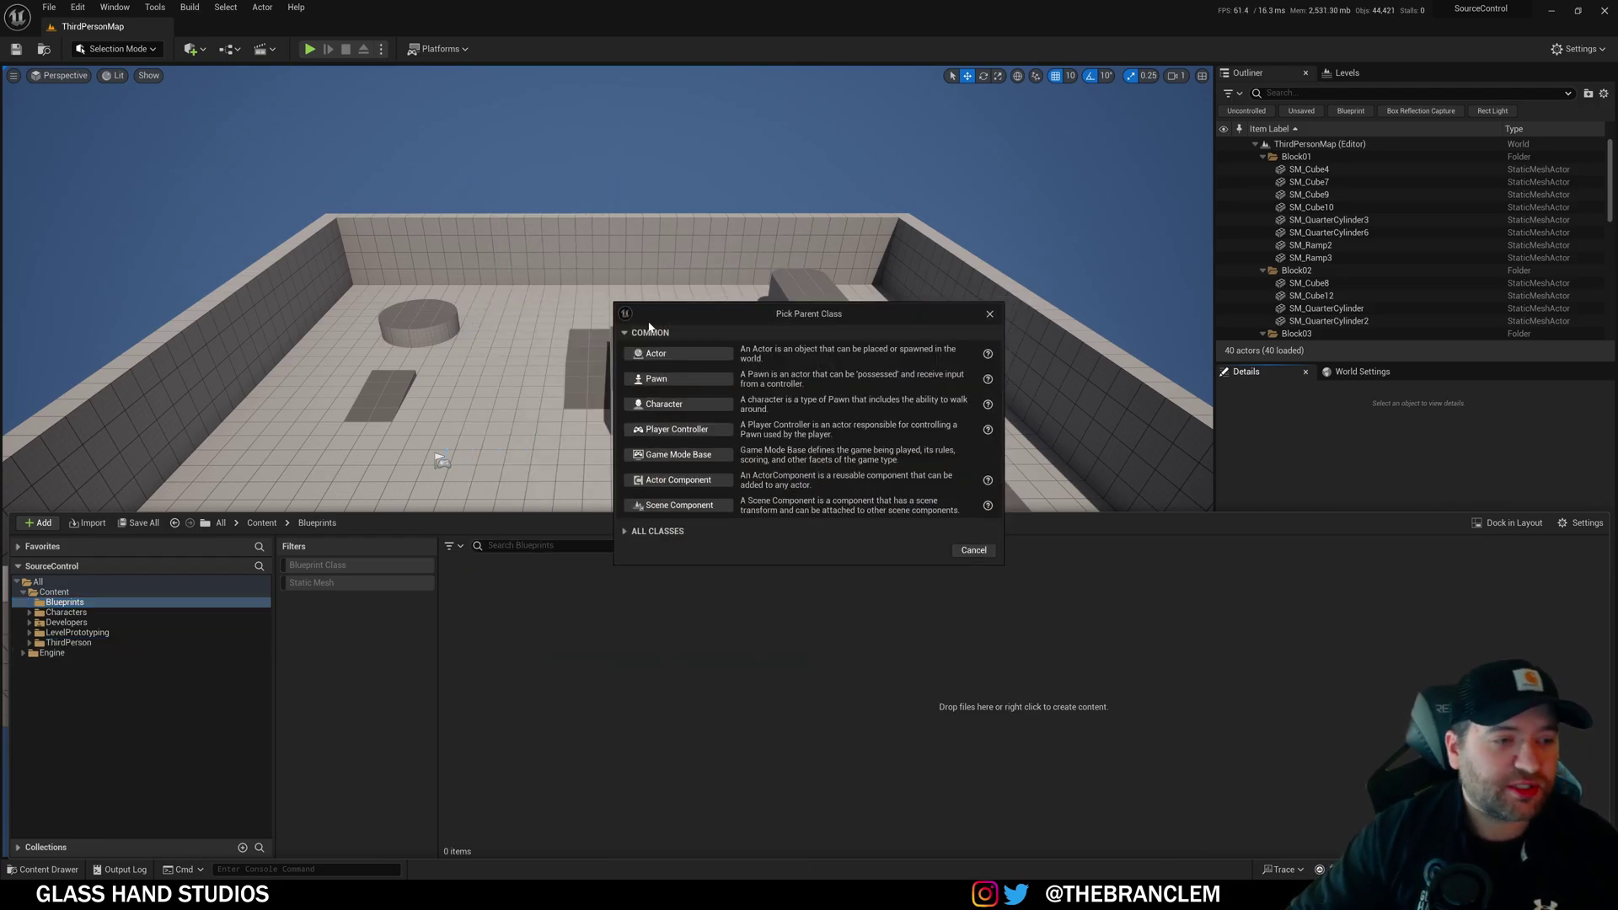
{"action": "left_click", "coordinate": [725, 354]}
{"action": "type", "text": "BP"}
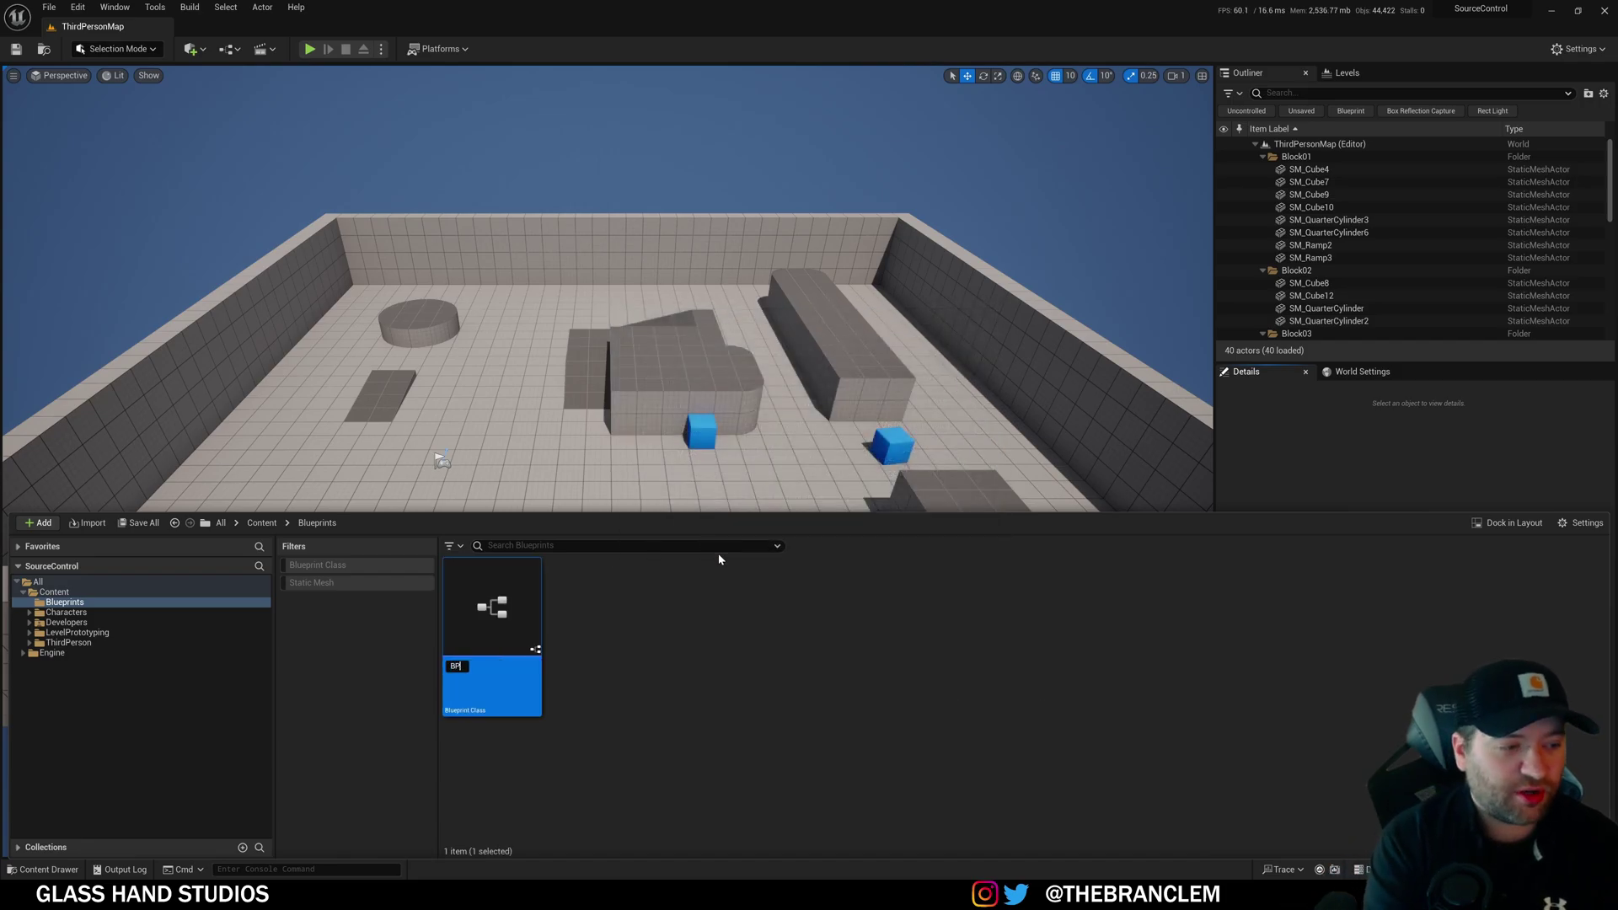
{"action": "type", "text": "_MyBP"}
{"action": "key", "text": "Return"}
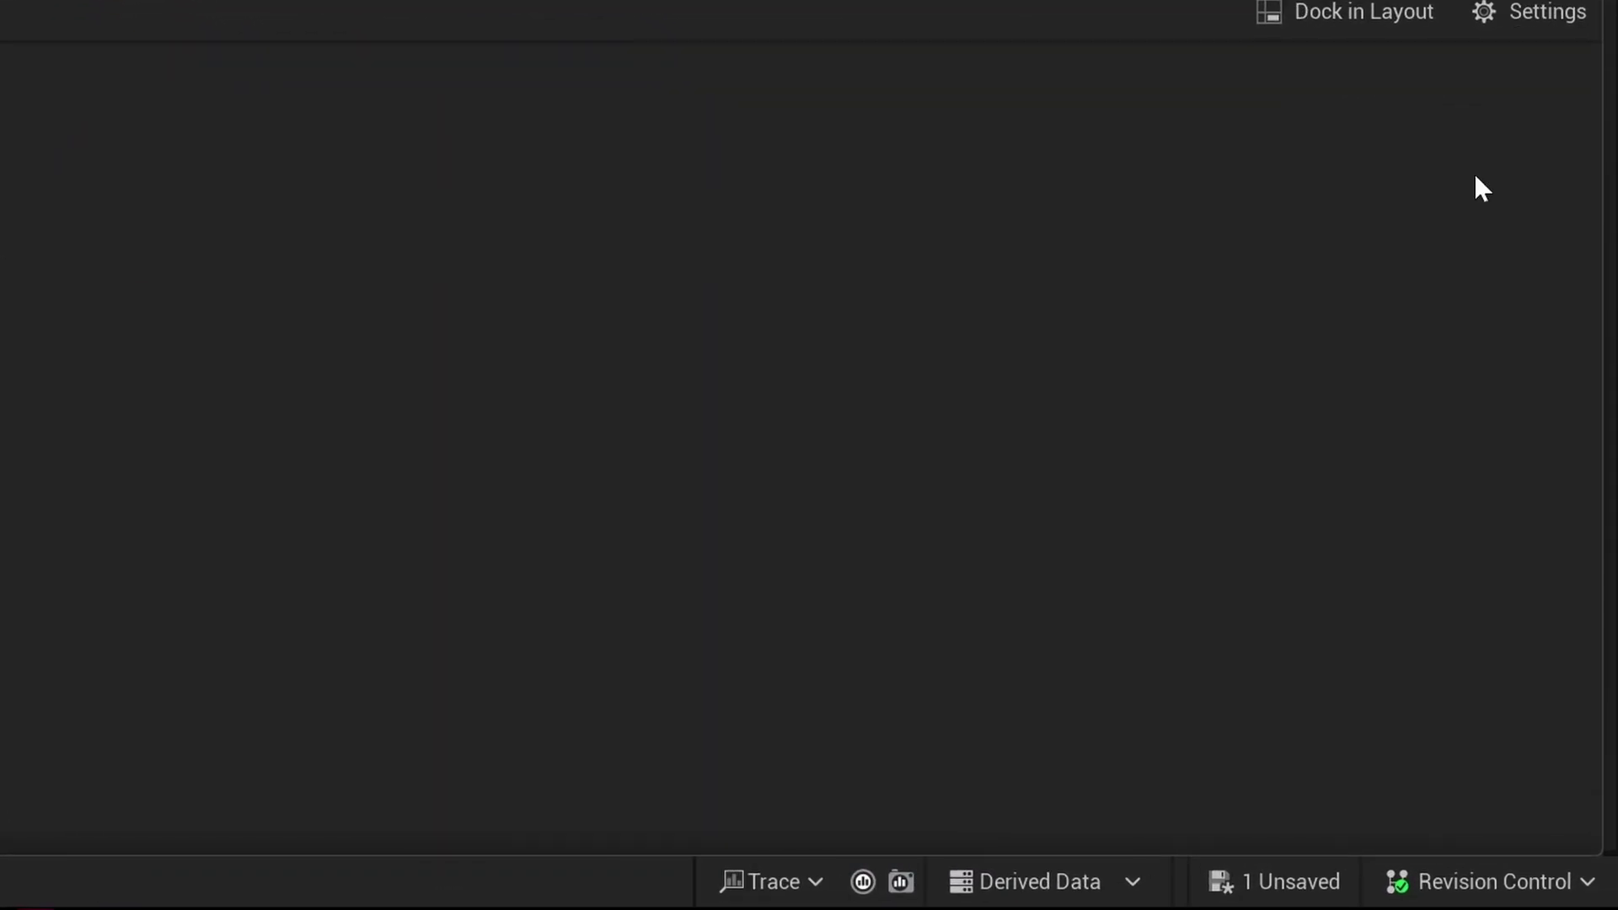
Save the new BP_MyBP asset and check its revision control status.
{"action": "mouse_move", "coordinate": [1400, 903]}
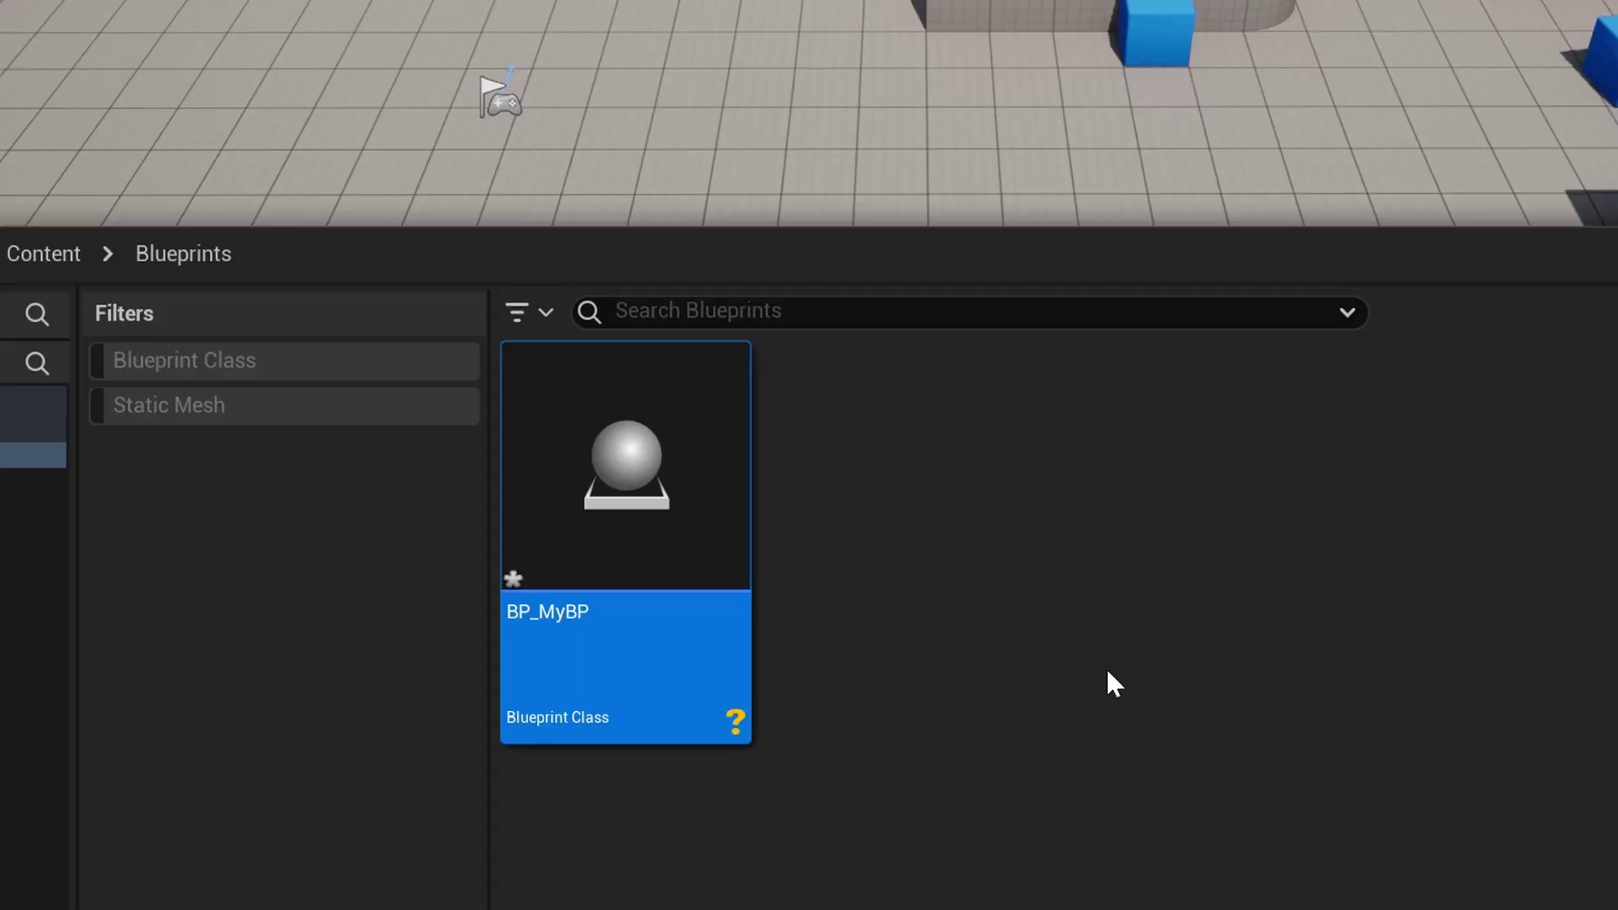
{"action": "mouse_move", "coordinate": [733, 722]}
{"action": "right_click", "coordinate": [700, 629]}
{"action": "mouse_move", "coordinate": [888, 538]}
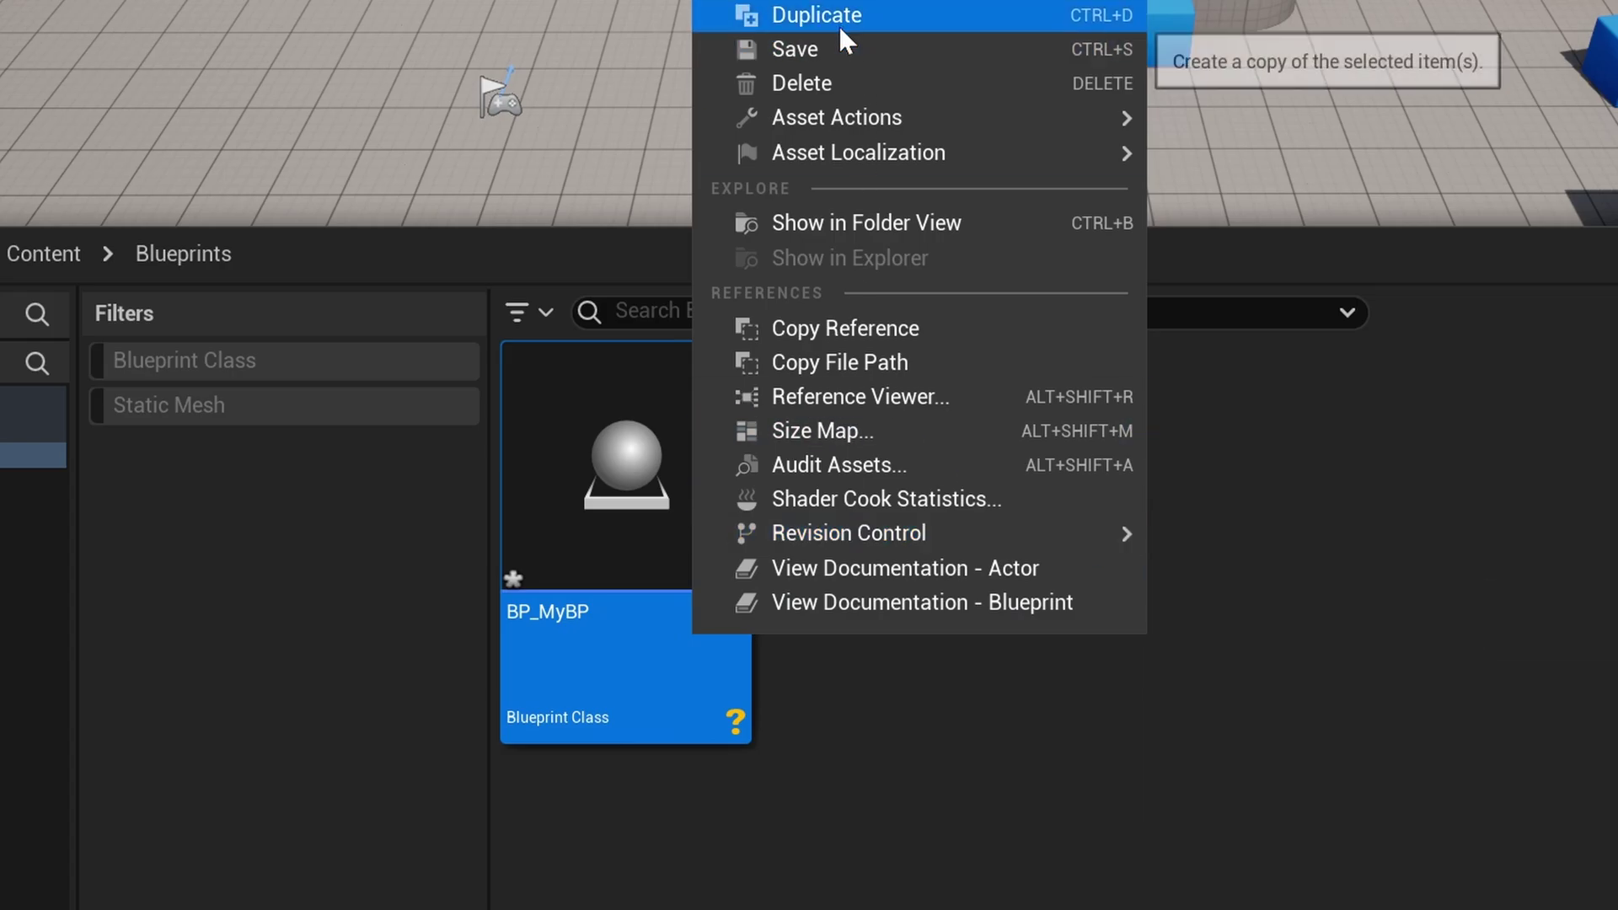
{"action": "key", "text": "Escape"}
{"action": "mouse_move", "coordinate": [734, 718]}
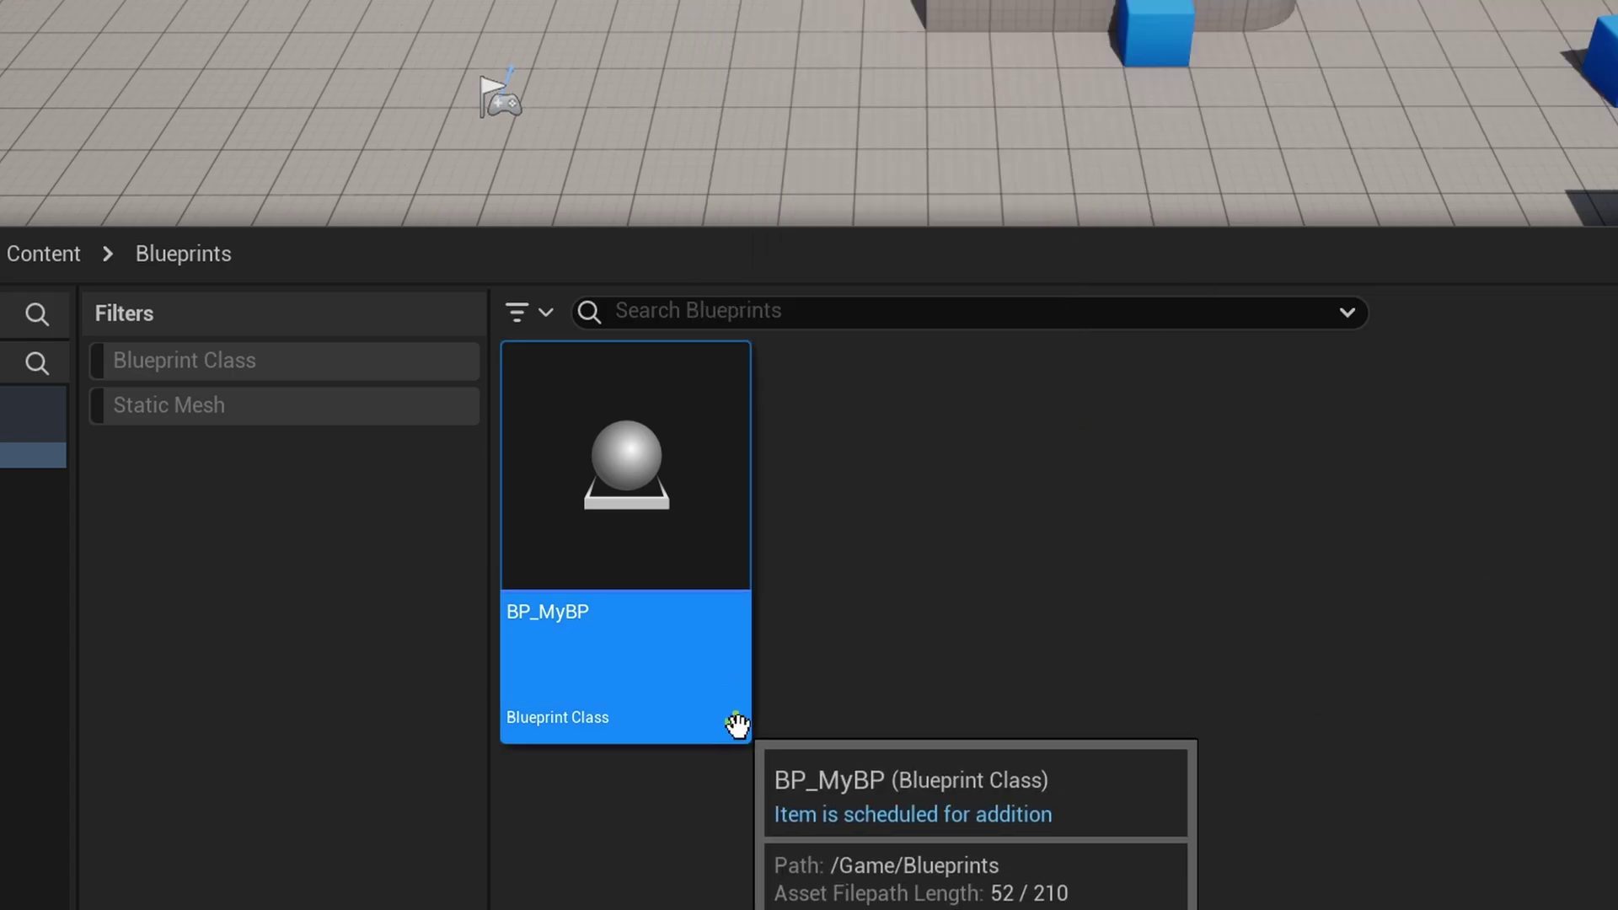
Refresh the revision control status of BP_MyBP and review the revision control options offered for it.
{"action": "right_click", "coordinate": [655, 700]}
{"action": "mouse_move", "coordinate": [980, 605]}
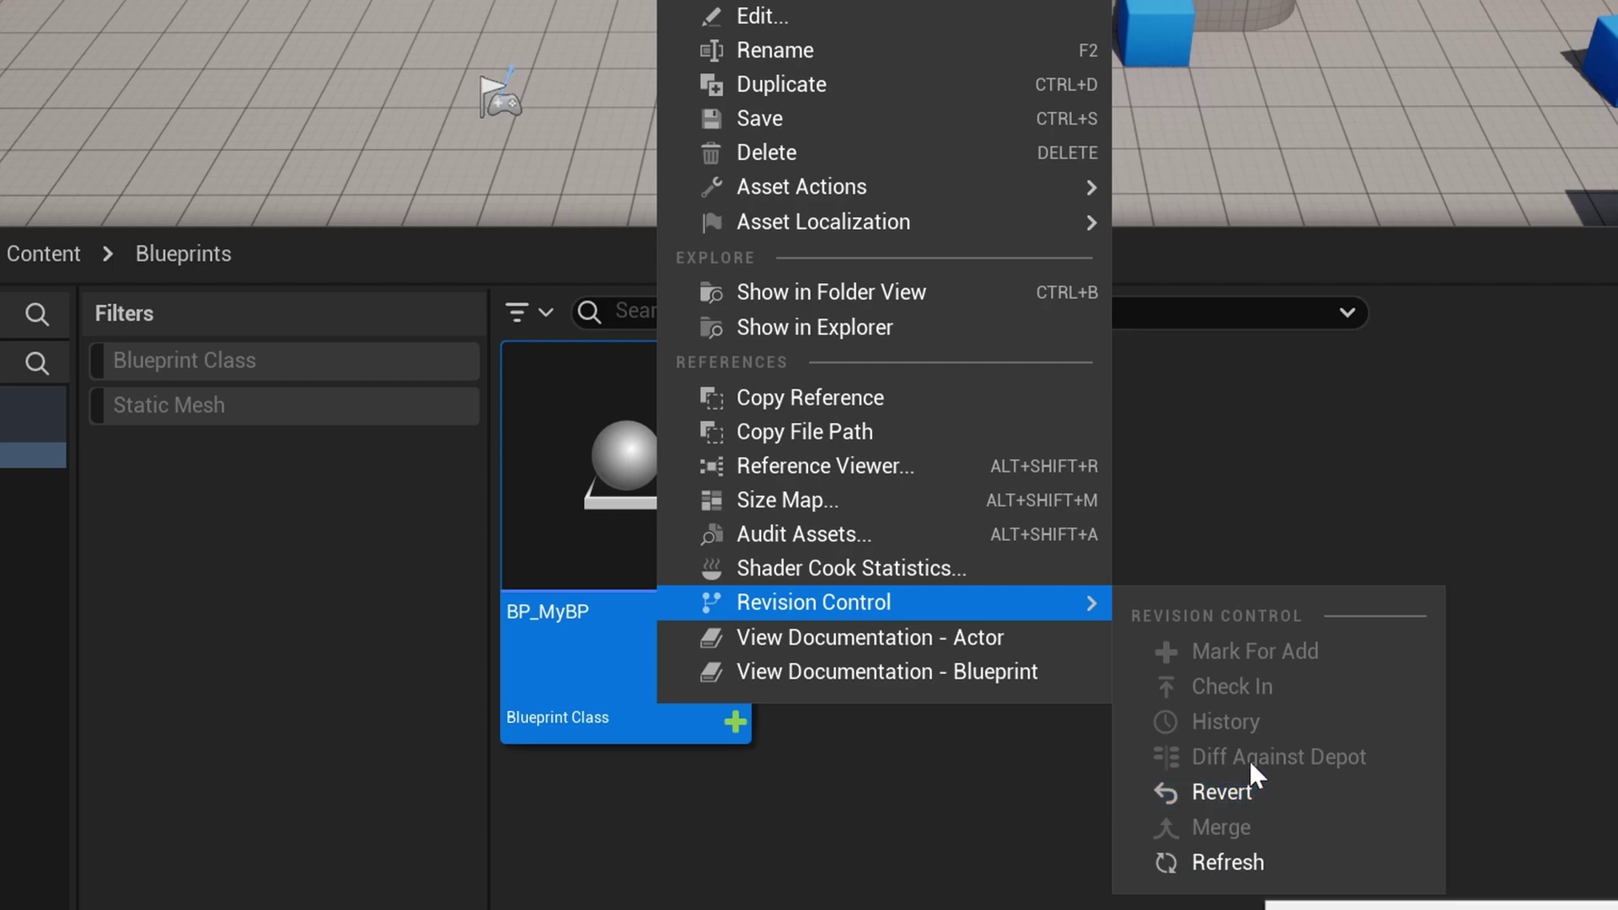
{"action": "left_click", "coordinate": [1235, 864]}
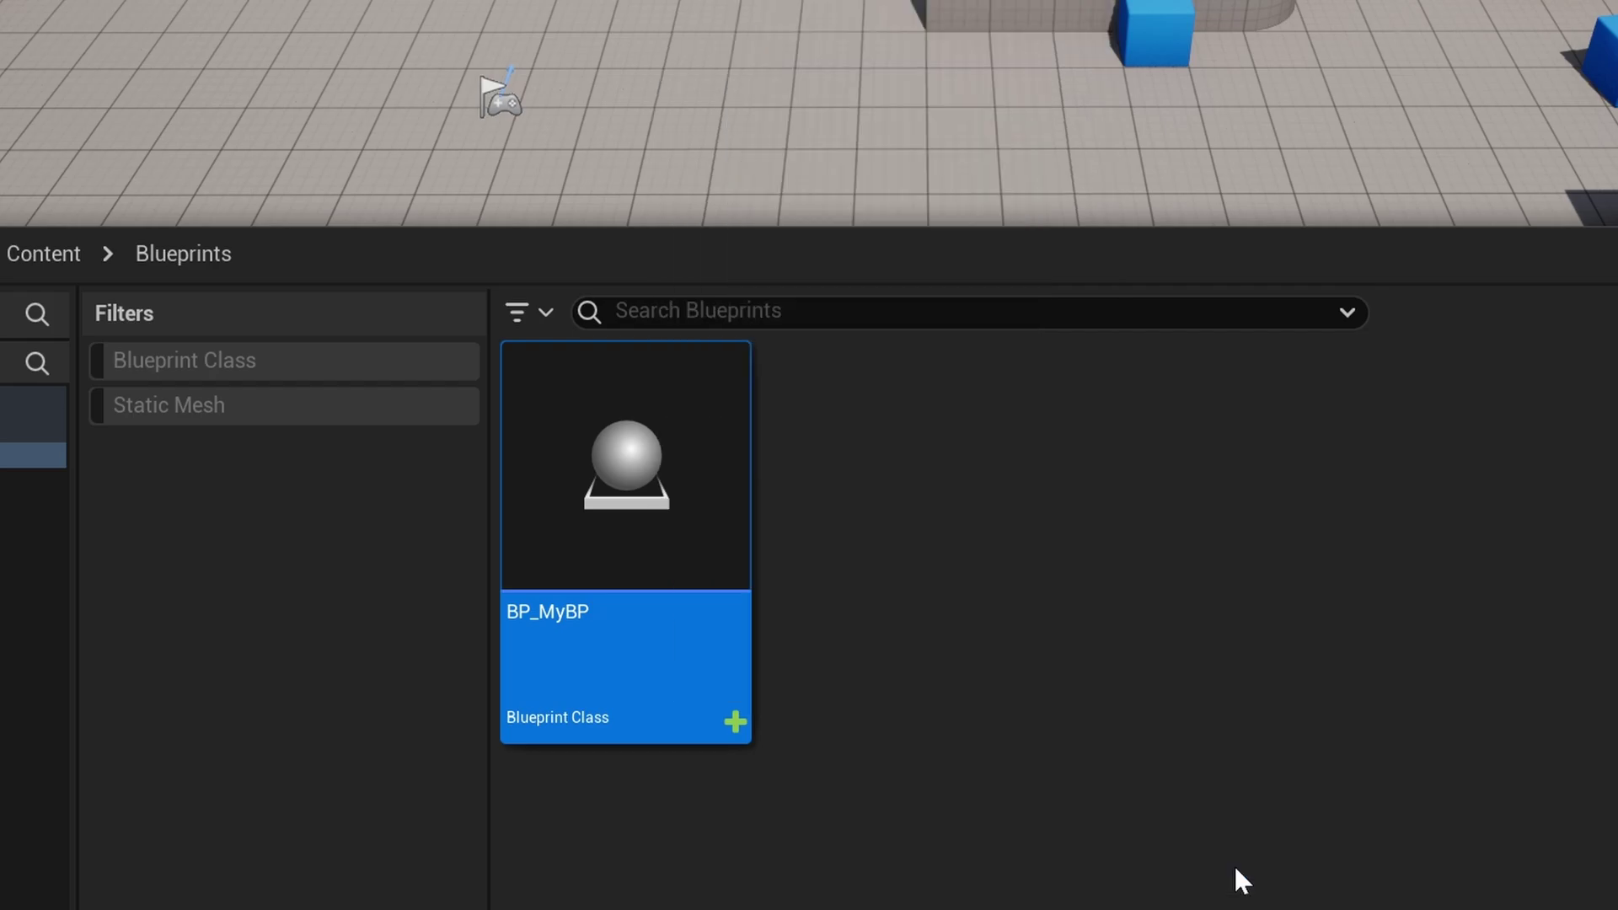
{"action": "right_click", "coordinate": [670, 645]}
{"action": "mouse_move", "coordinate": [996, 558]}
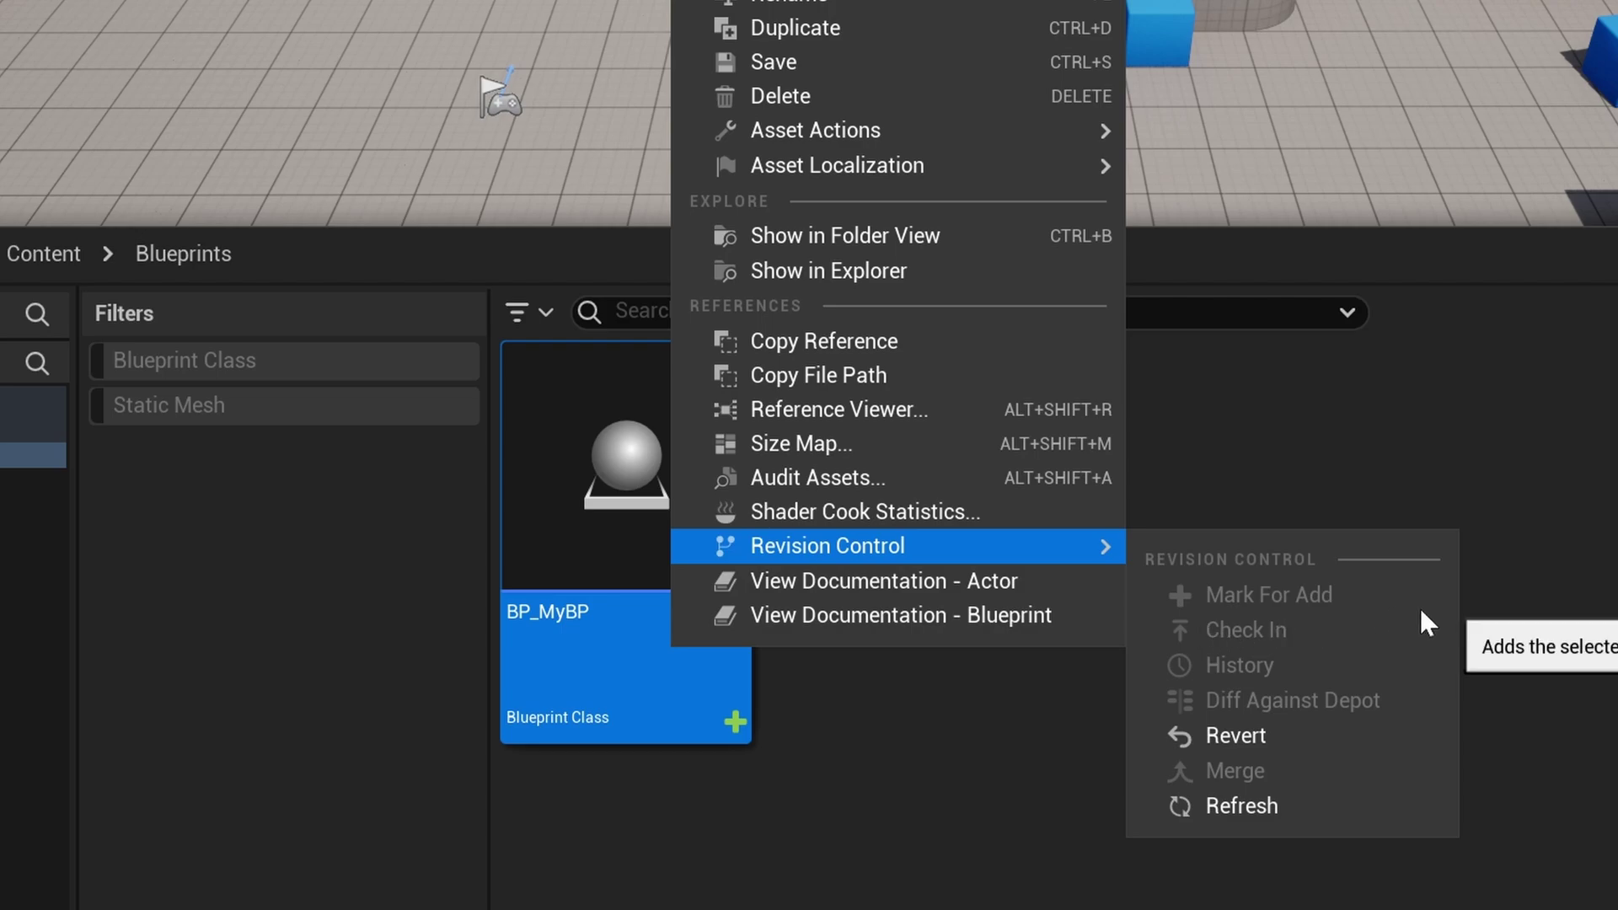
{"action": "key", "text": "Escape"}
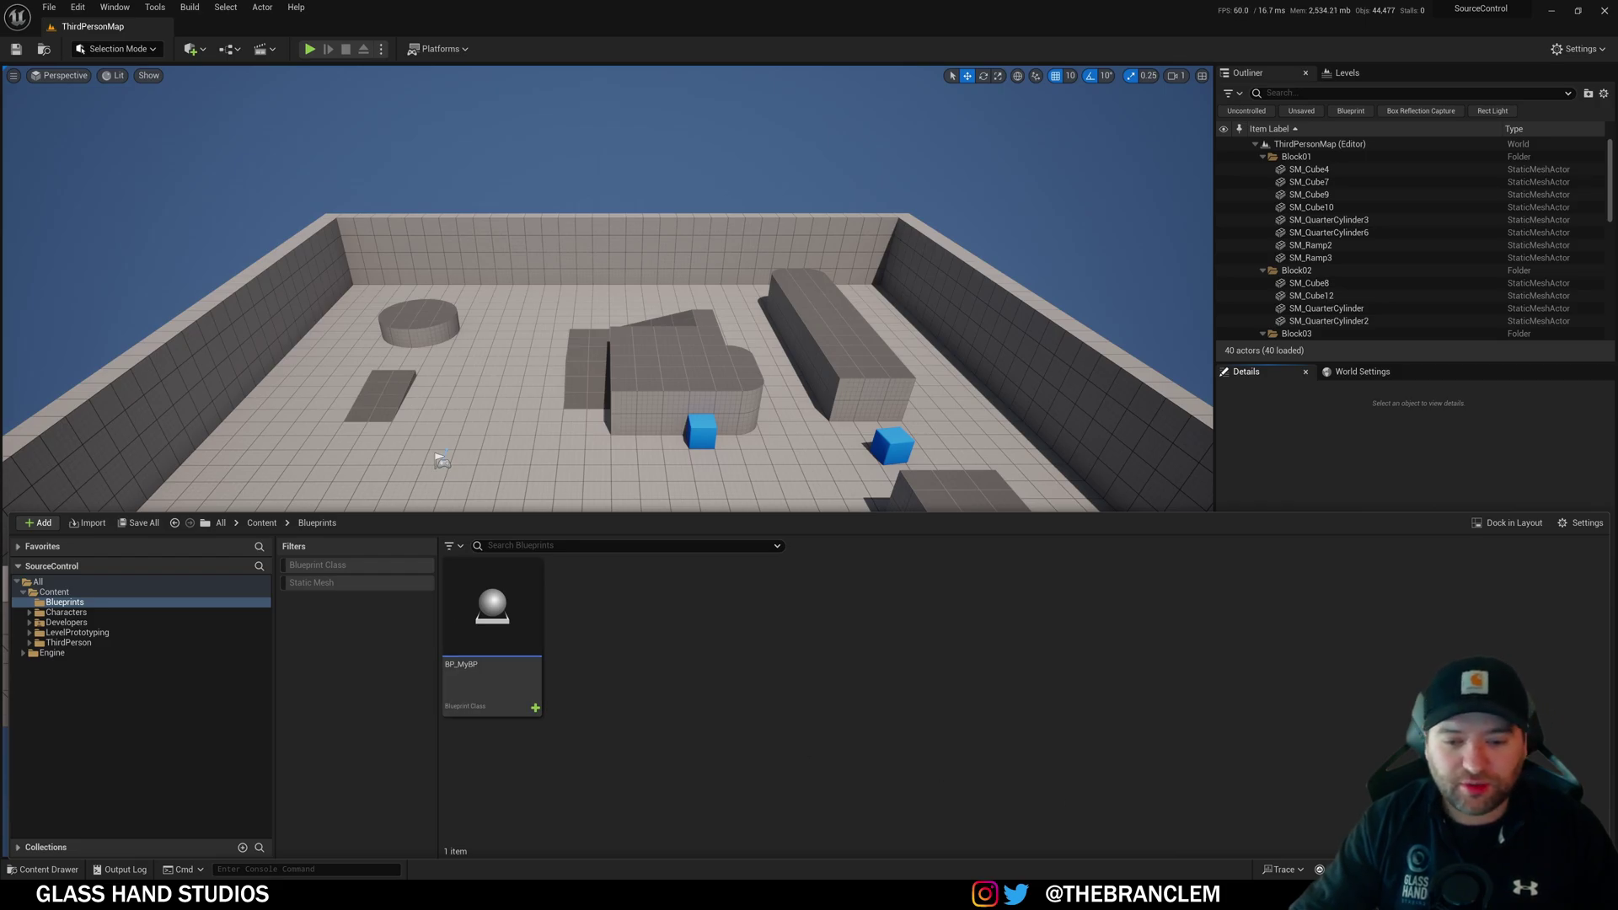
Submit BP_MyBP to revision control with the changelist description "implemented an awesome BLUEPRINT!!!".
{"action": "key", "text": "ctrl+space"}
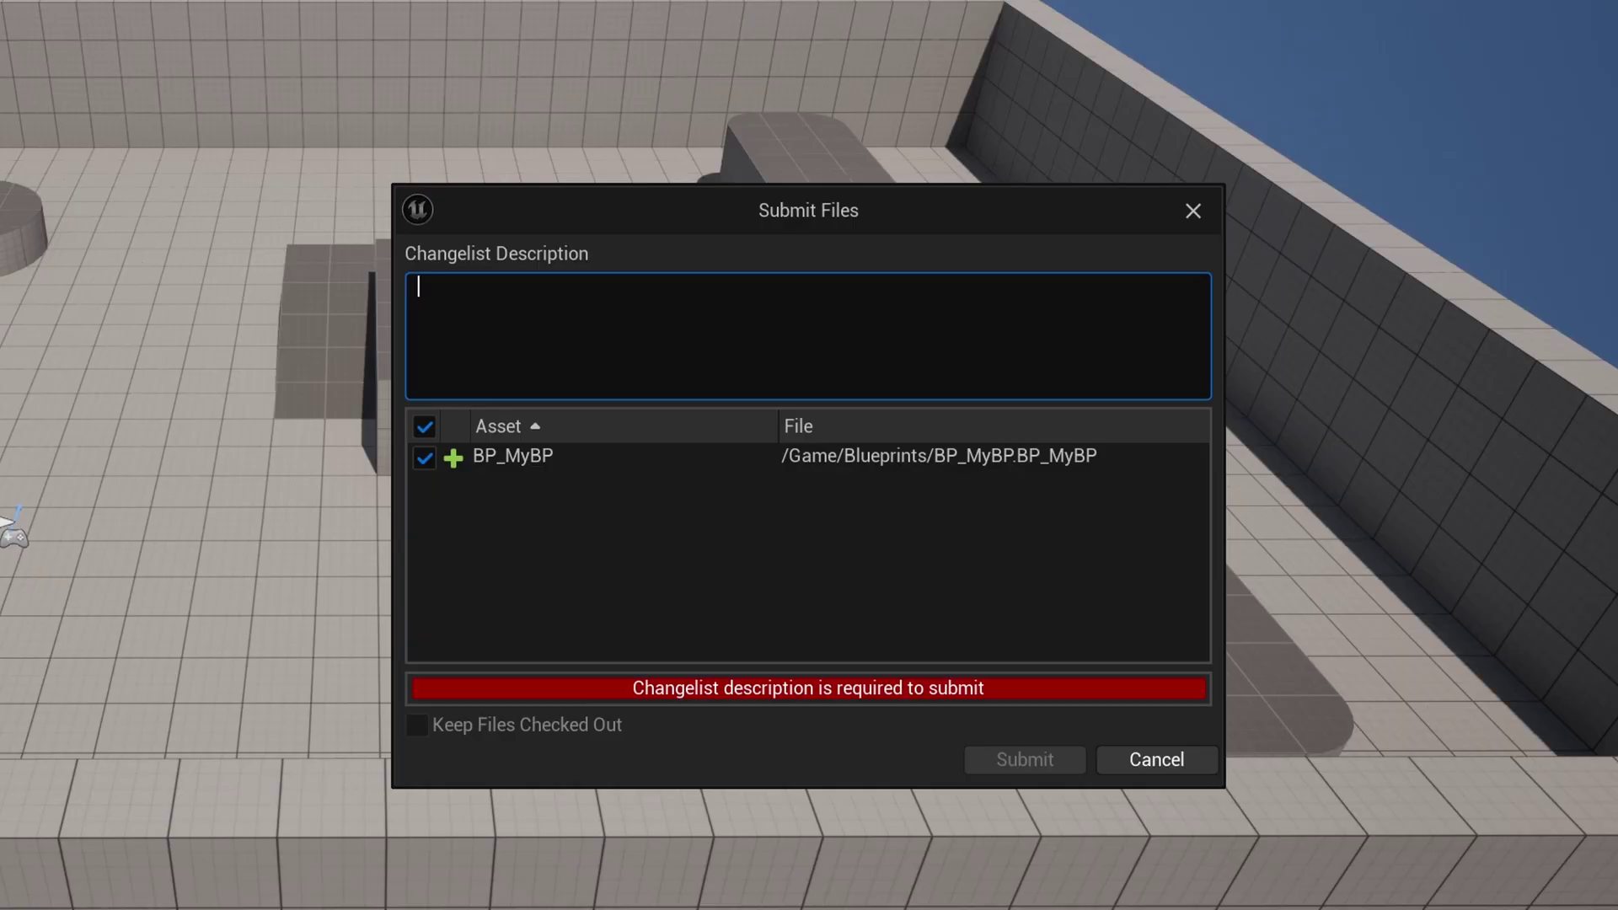
{"action": "type", "text": "implemented an awesome BLUEPRINT!!!"}
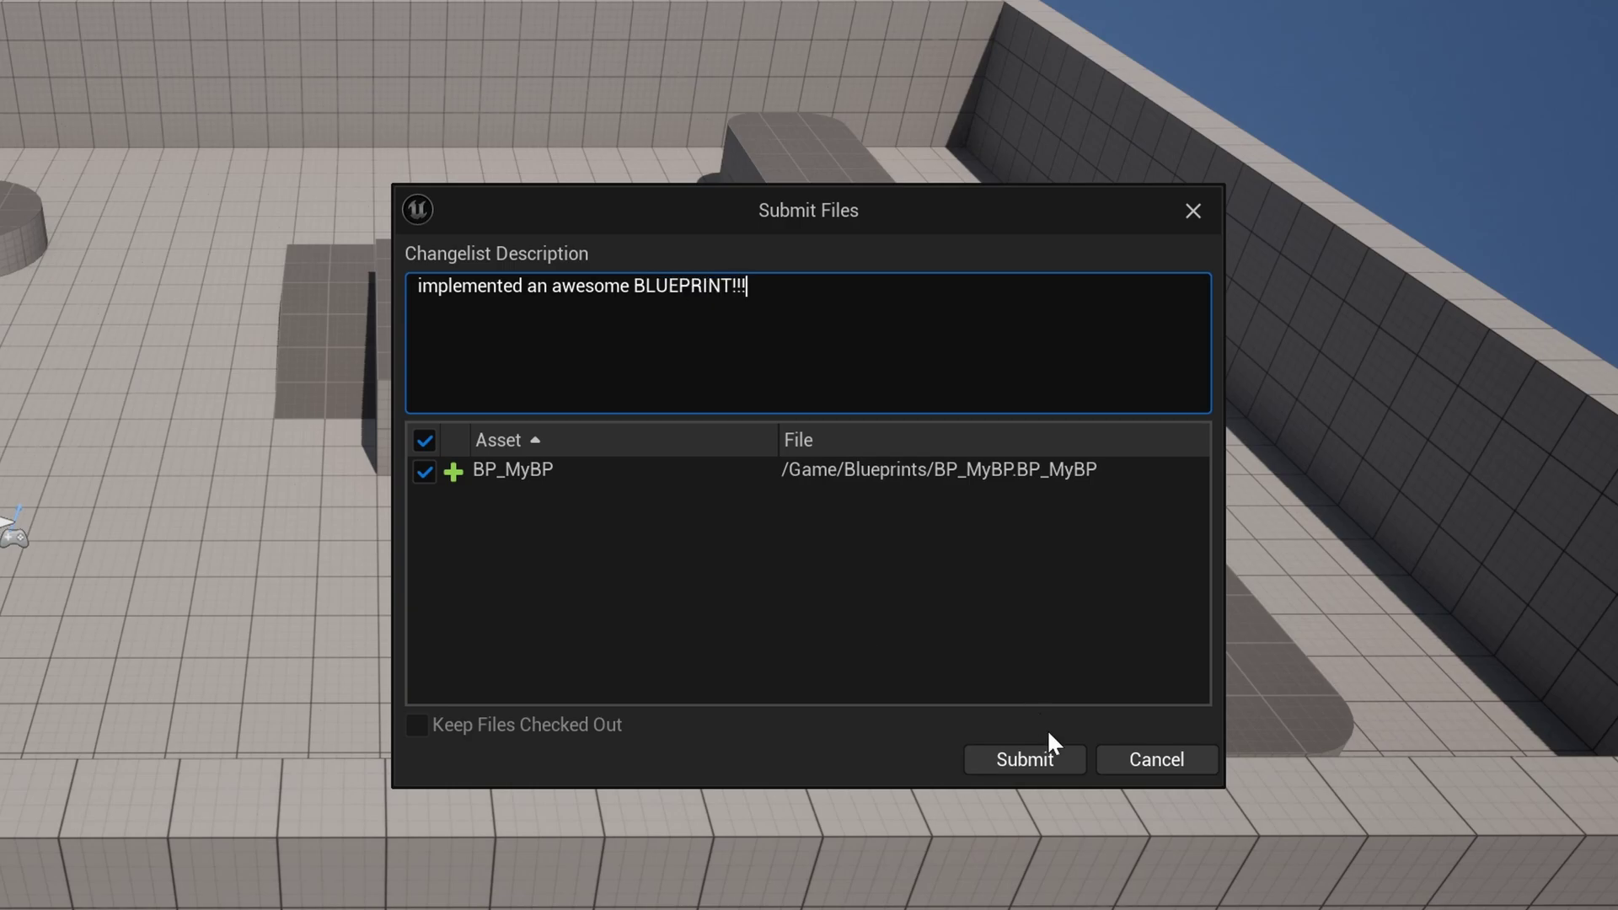
{"action": "left_click", "coordinate": [1042, 759]}
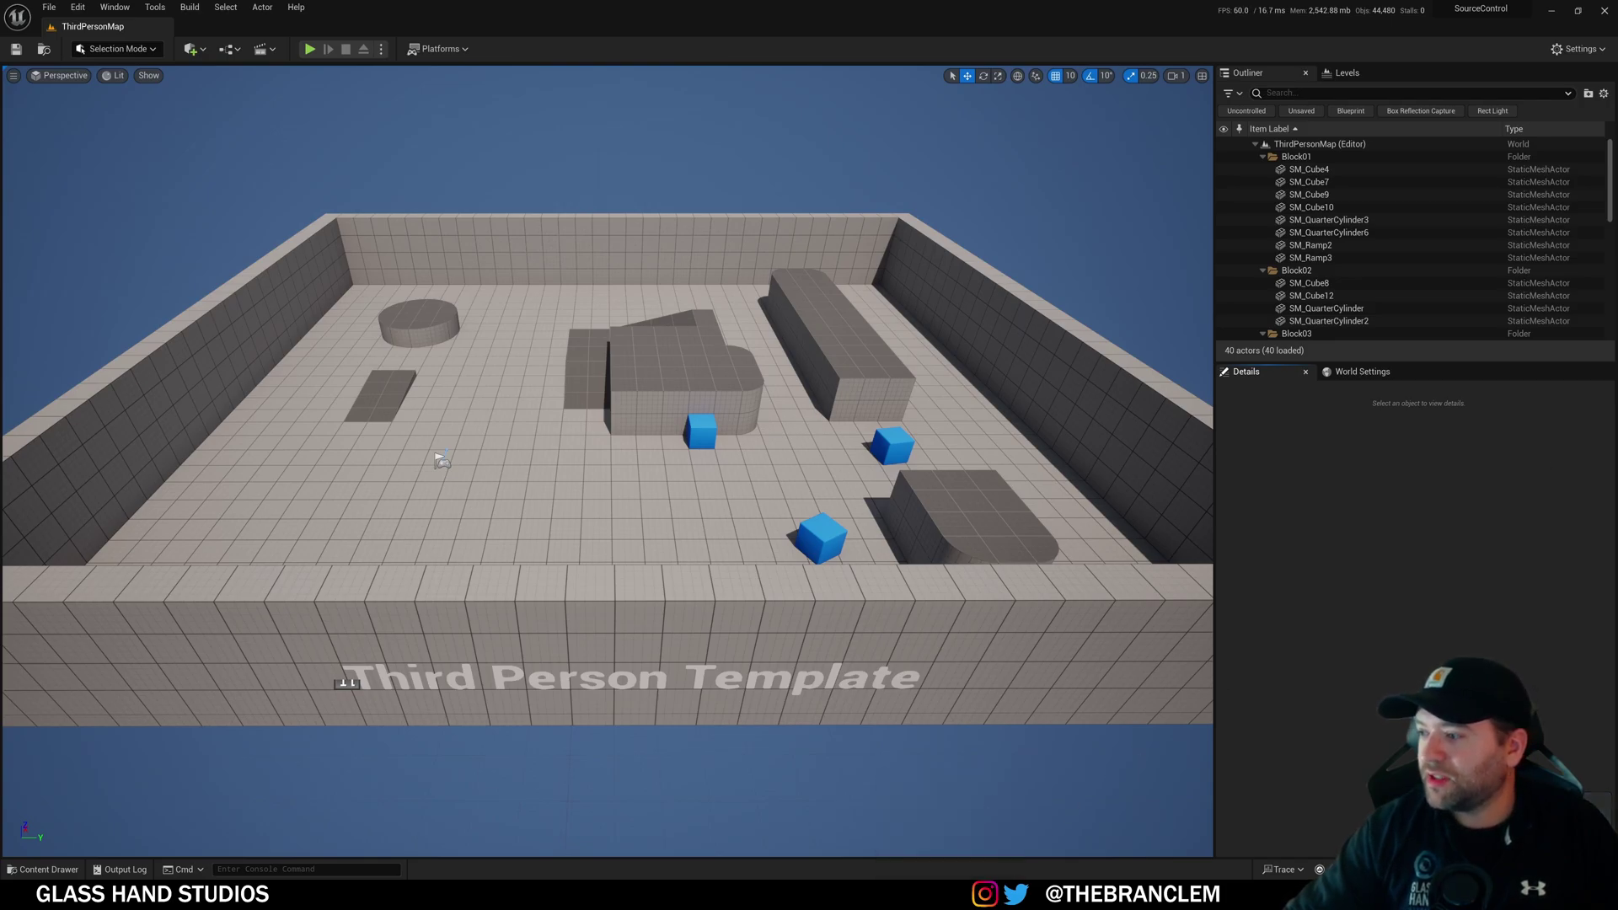
Switch to GitHub Desktop, inspect the "implemented an awesome BLUEPRINT!!!" commit in the history and push it to origin.
{"action": "key", "text": "alt+Tab"}
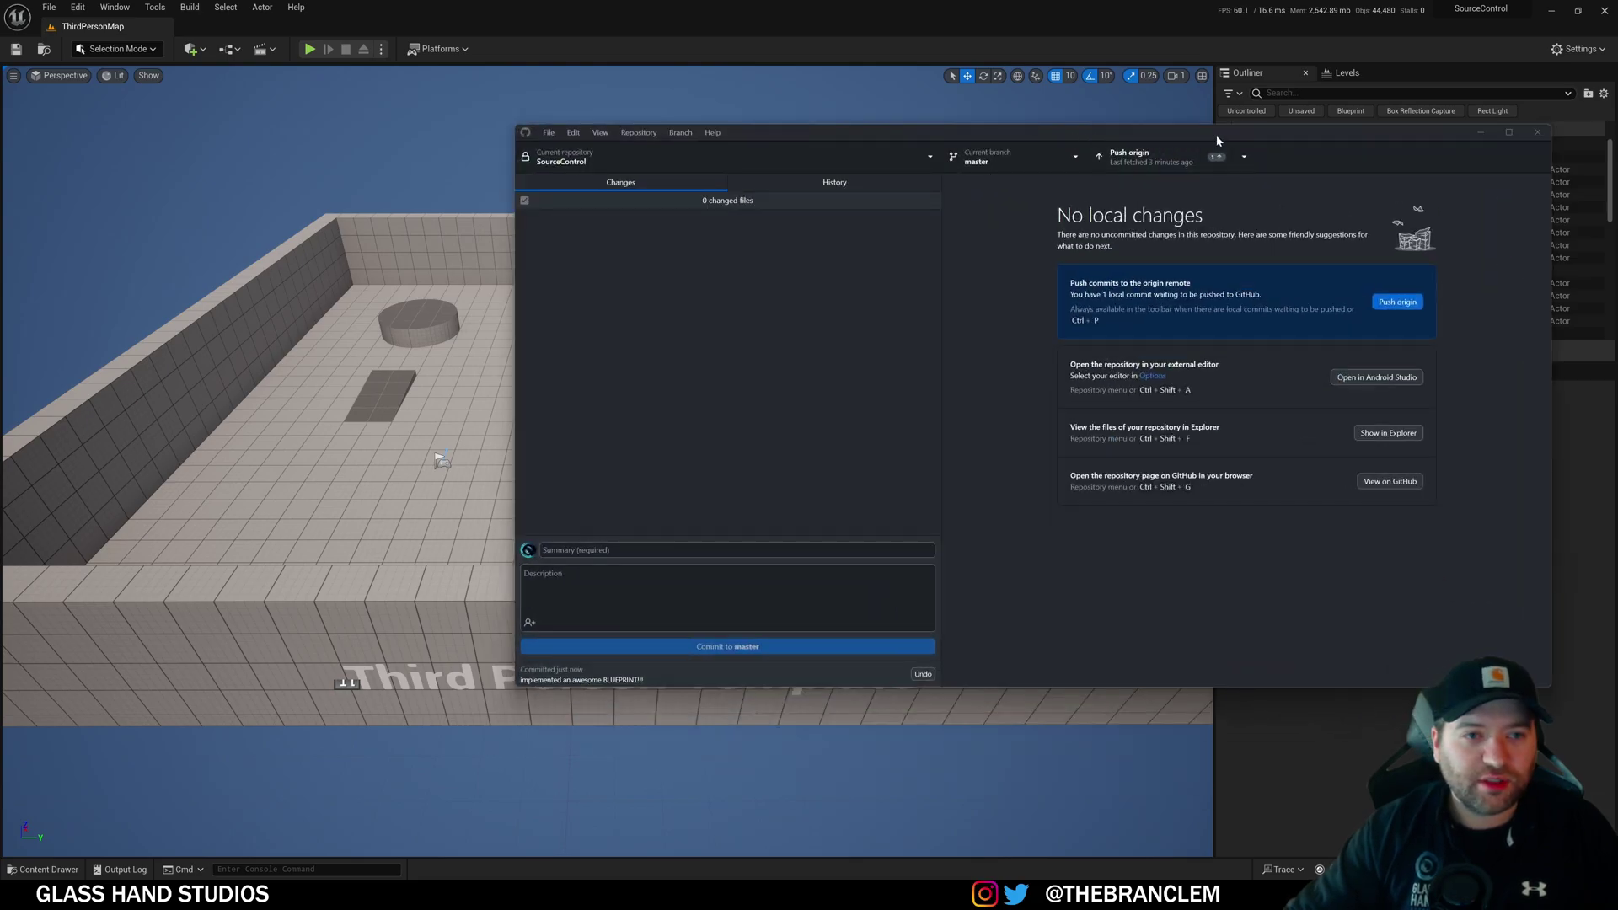
{"action": "left_click_drag", "start_coordinate": [1217, 140], "coordinate": [1042, 143]}
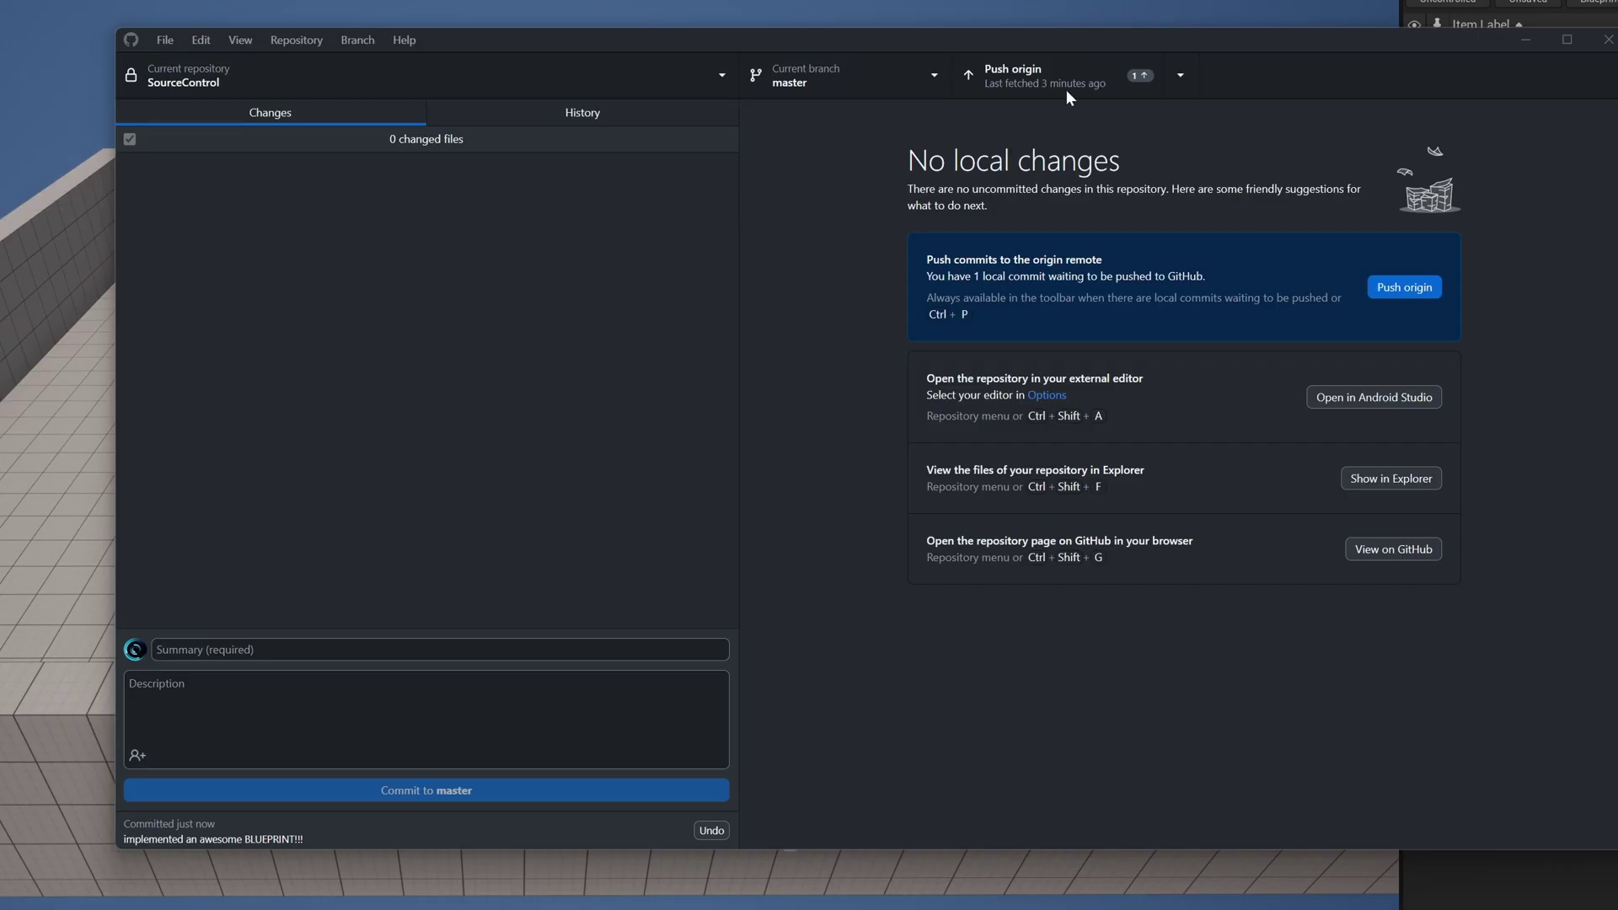
{"action": "left_click_drag", "start_coordinate": [669, 47], "coordinate": [608, 57]}
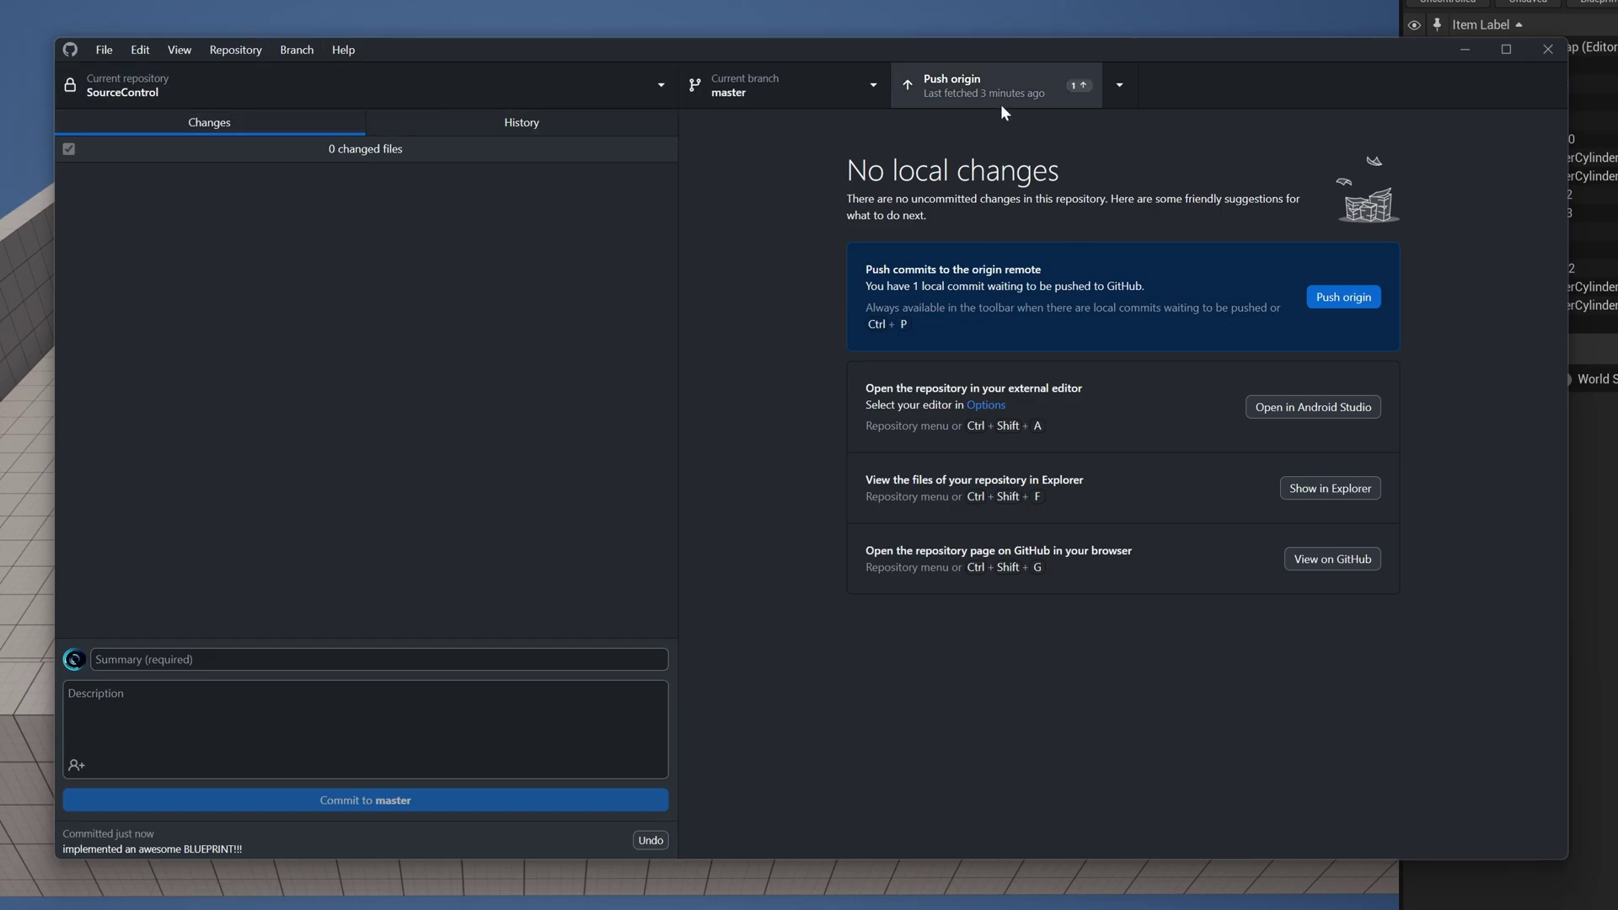
{"action": "left_click", "coordinate": [472, 119]}
{"action": "left_click", "coordinate": [274, 201]}
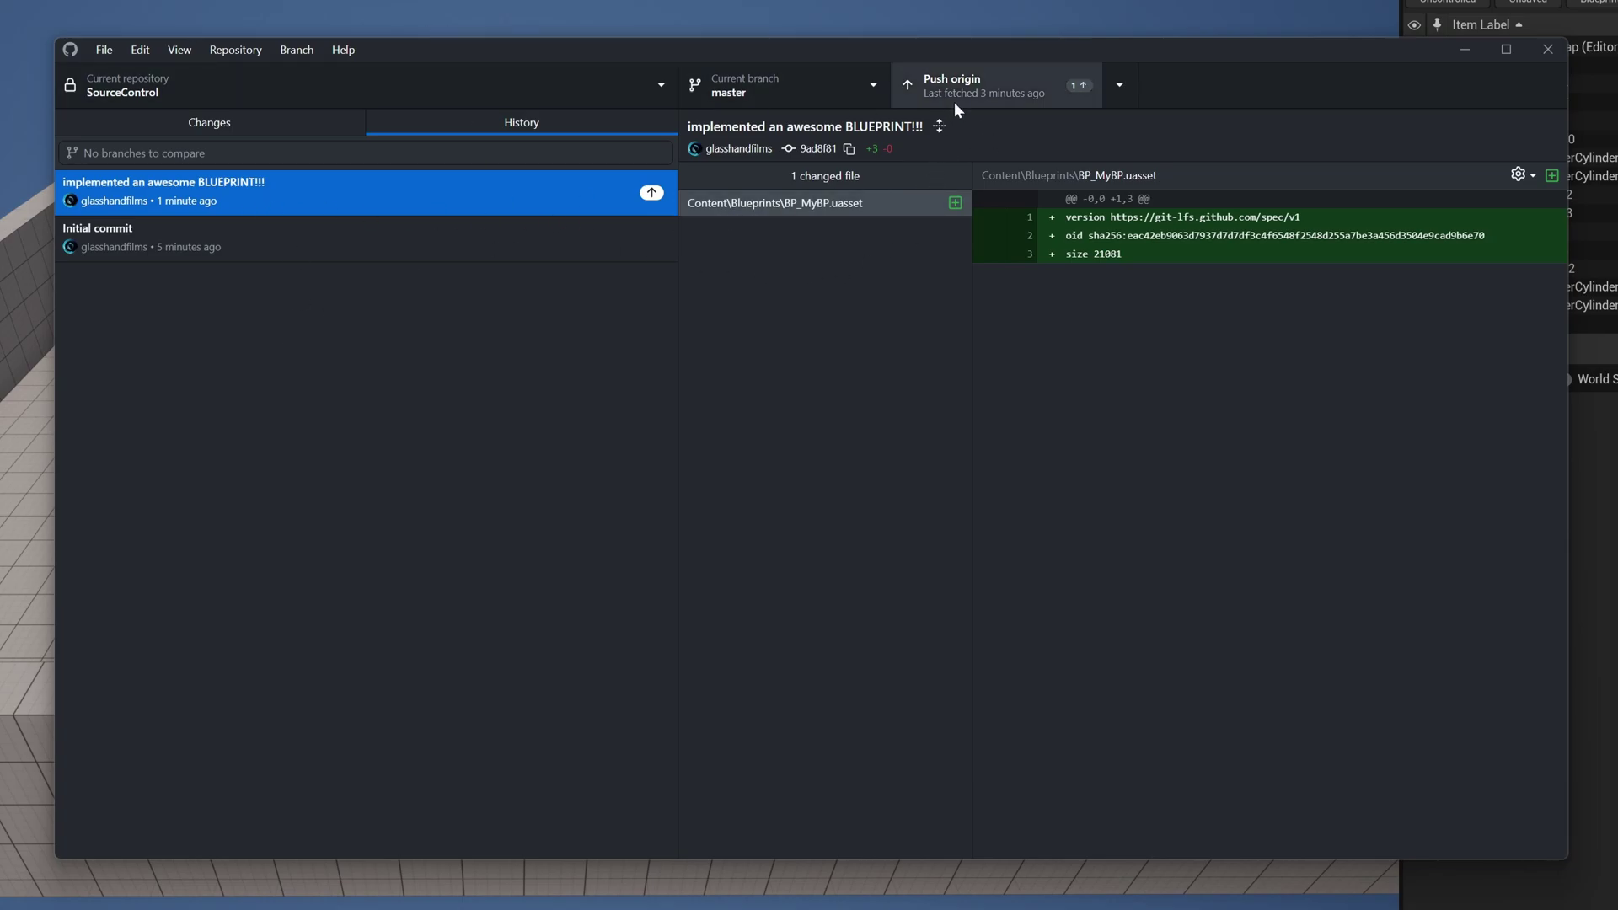
{"action": "left_click", "coordinate": [989, 90]}
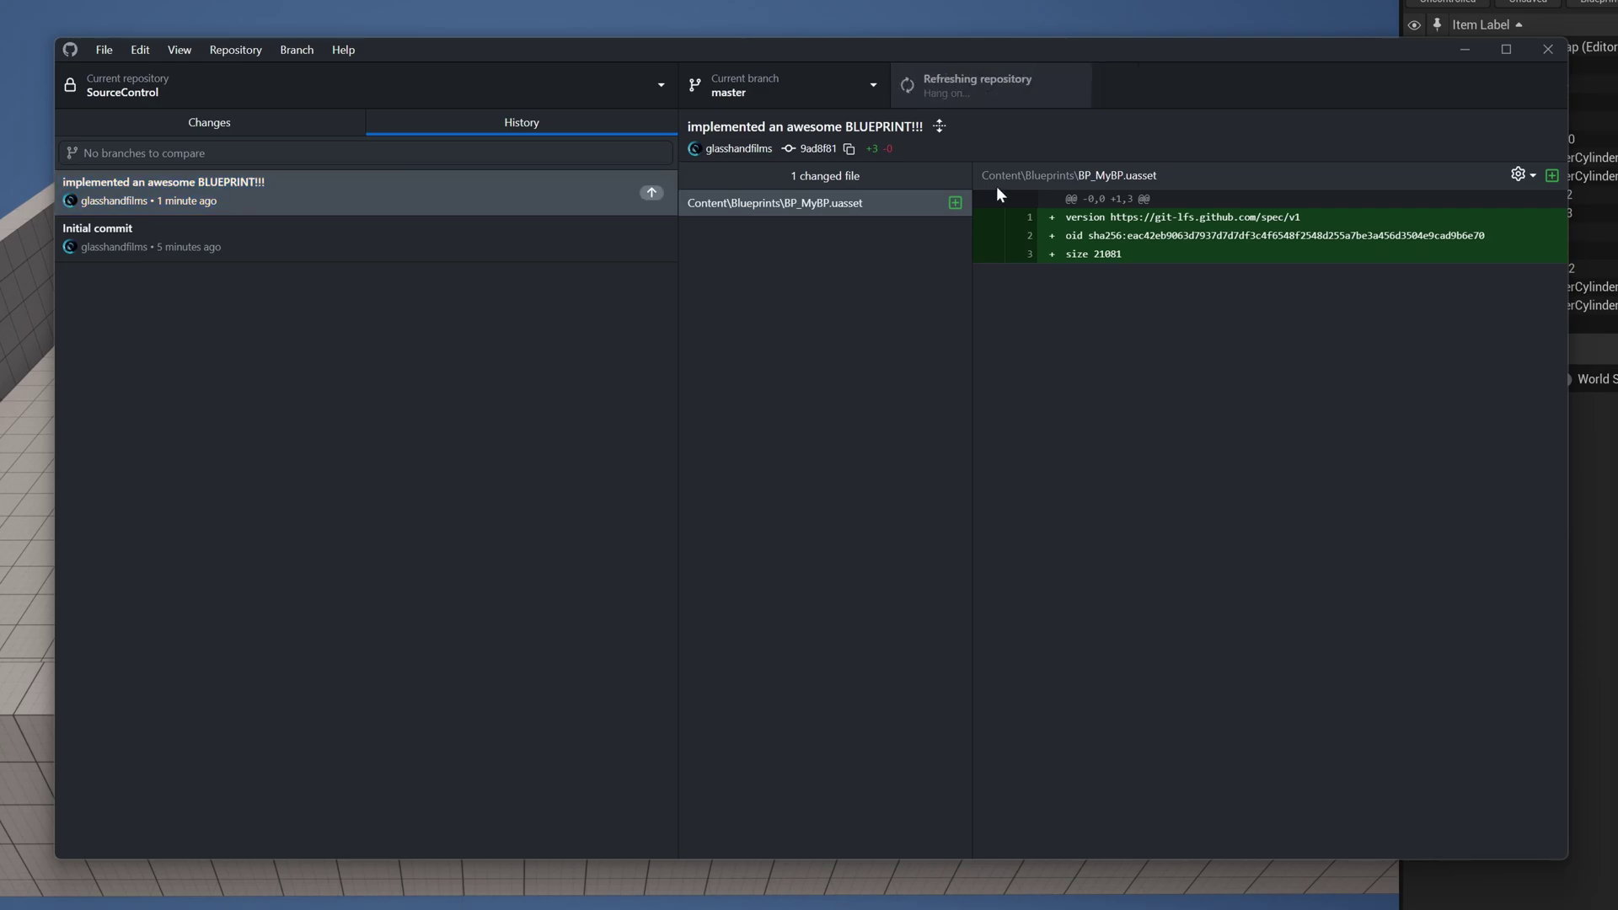
{"action": "left_click", "coordinate": [1464, 49]}
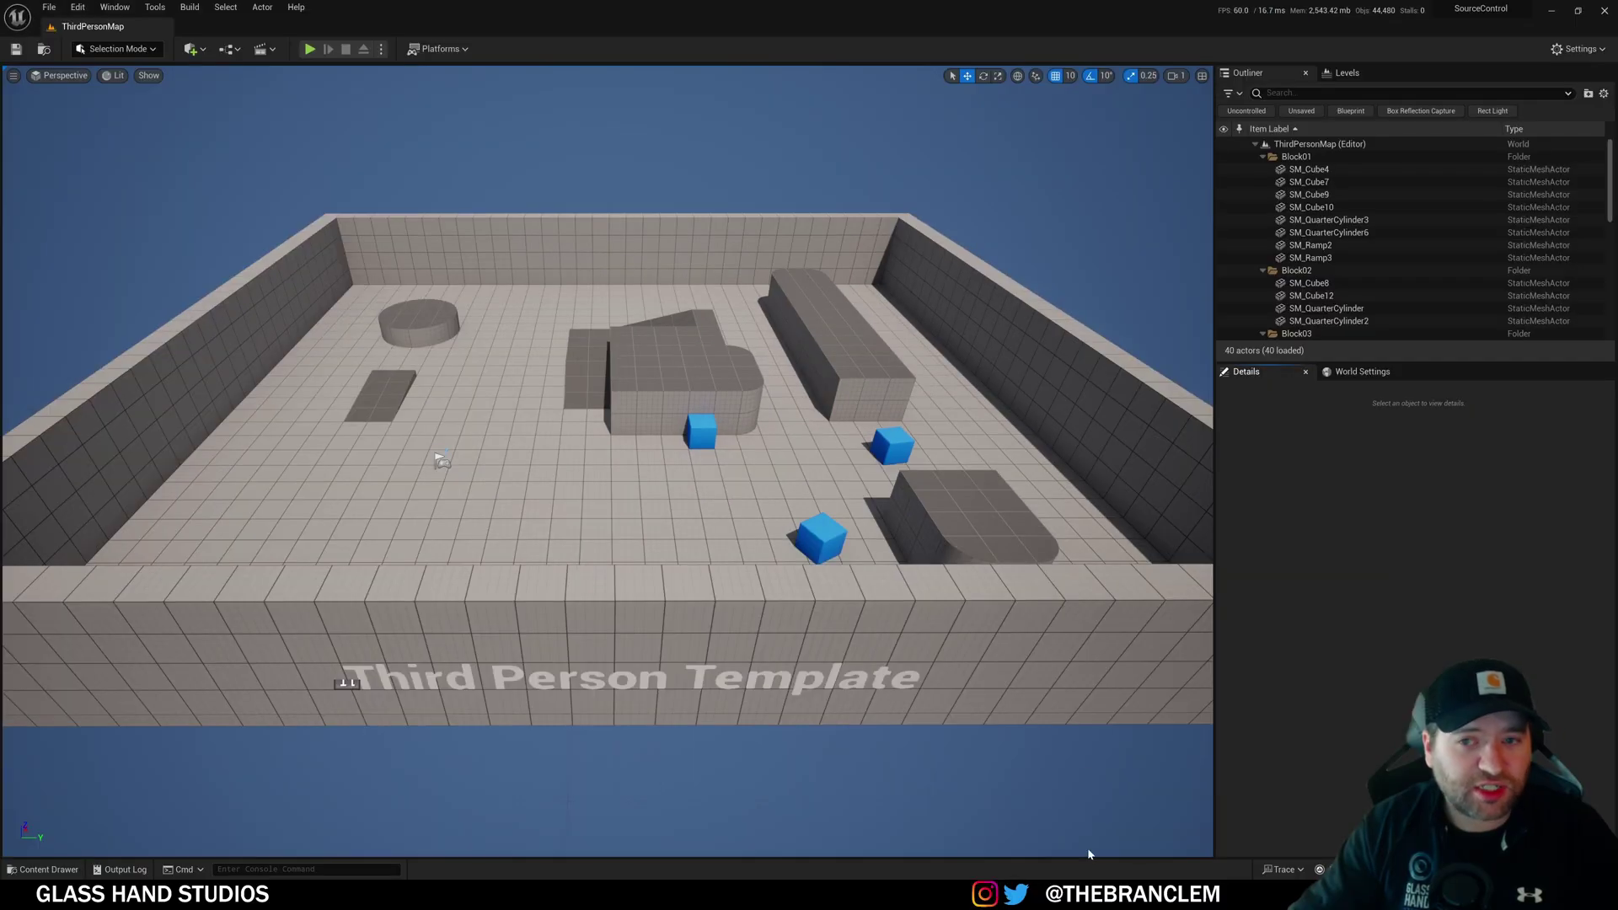
Switch to the browser and open the SourceControl repository from the account's GitHub repositories to view the pushed commit.
{"action": "key", "text": "alt+Tab"}
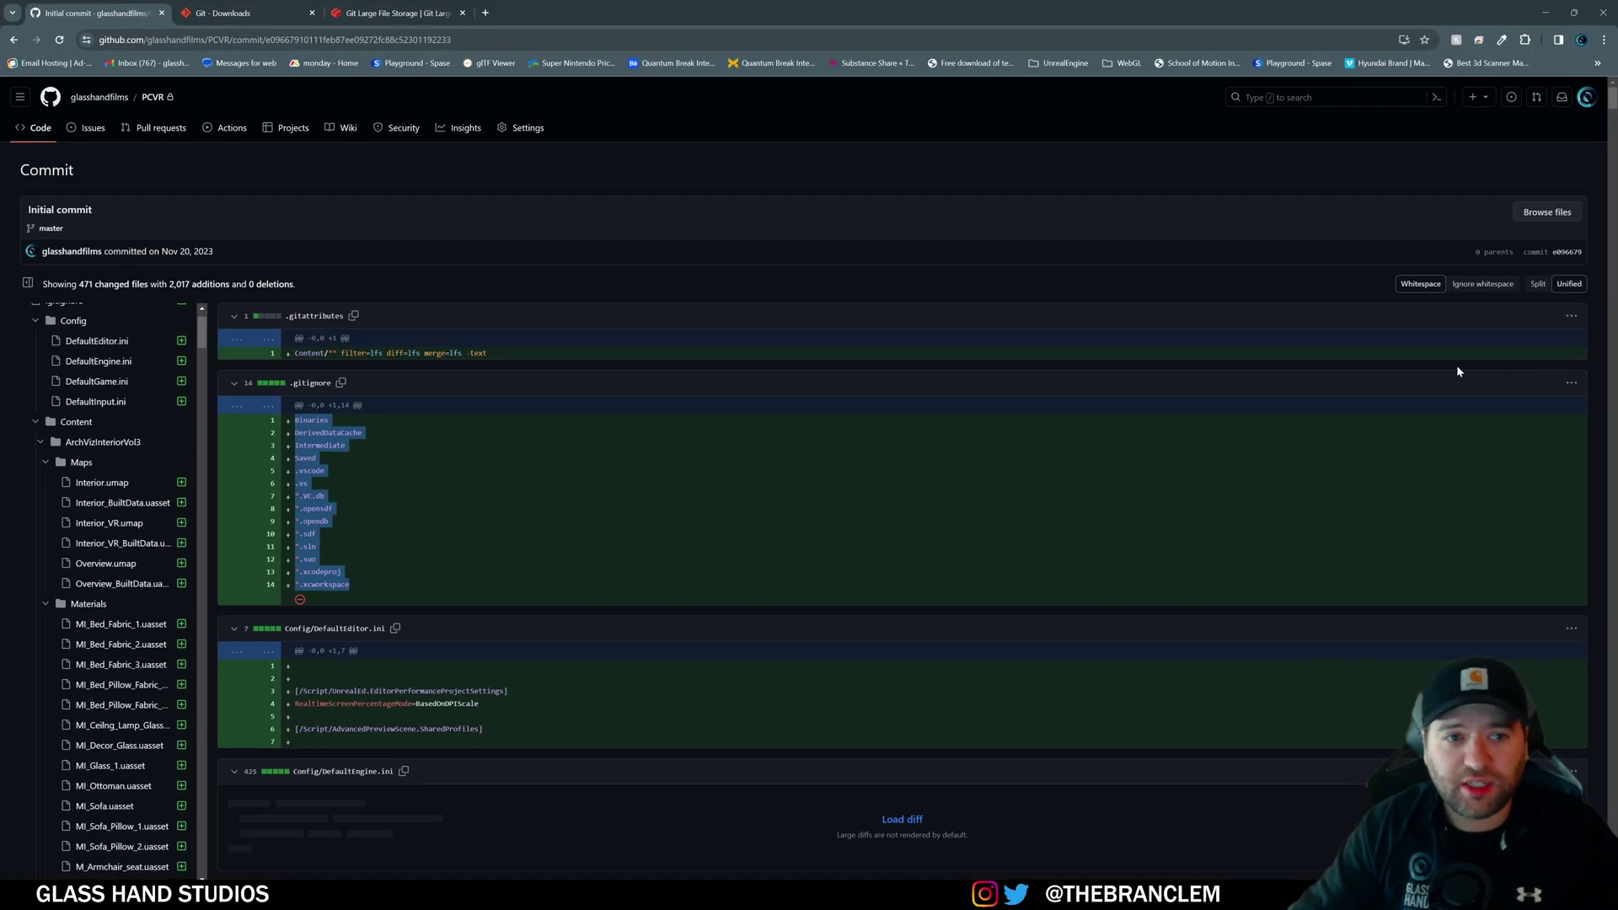
{"action": "left_click", "coordinate": [123, 100]}
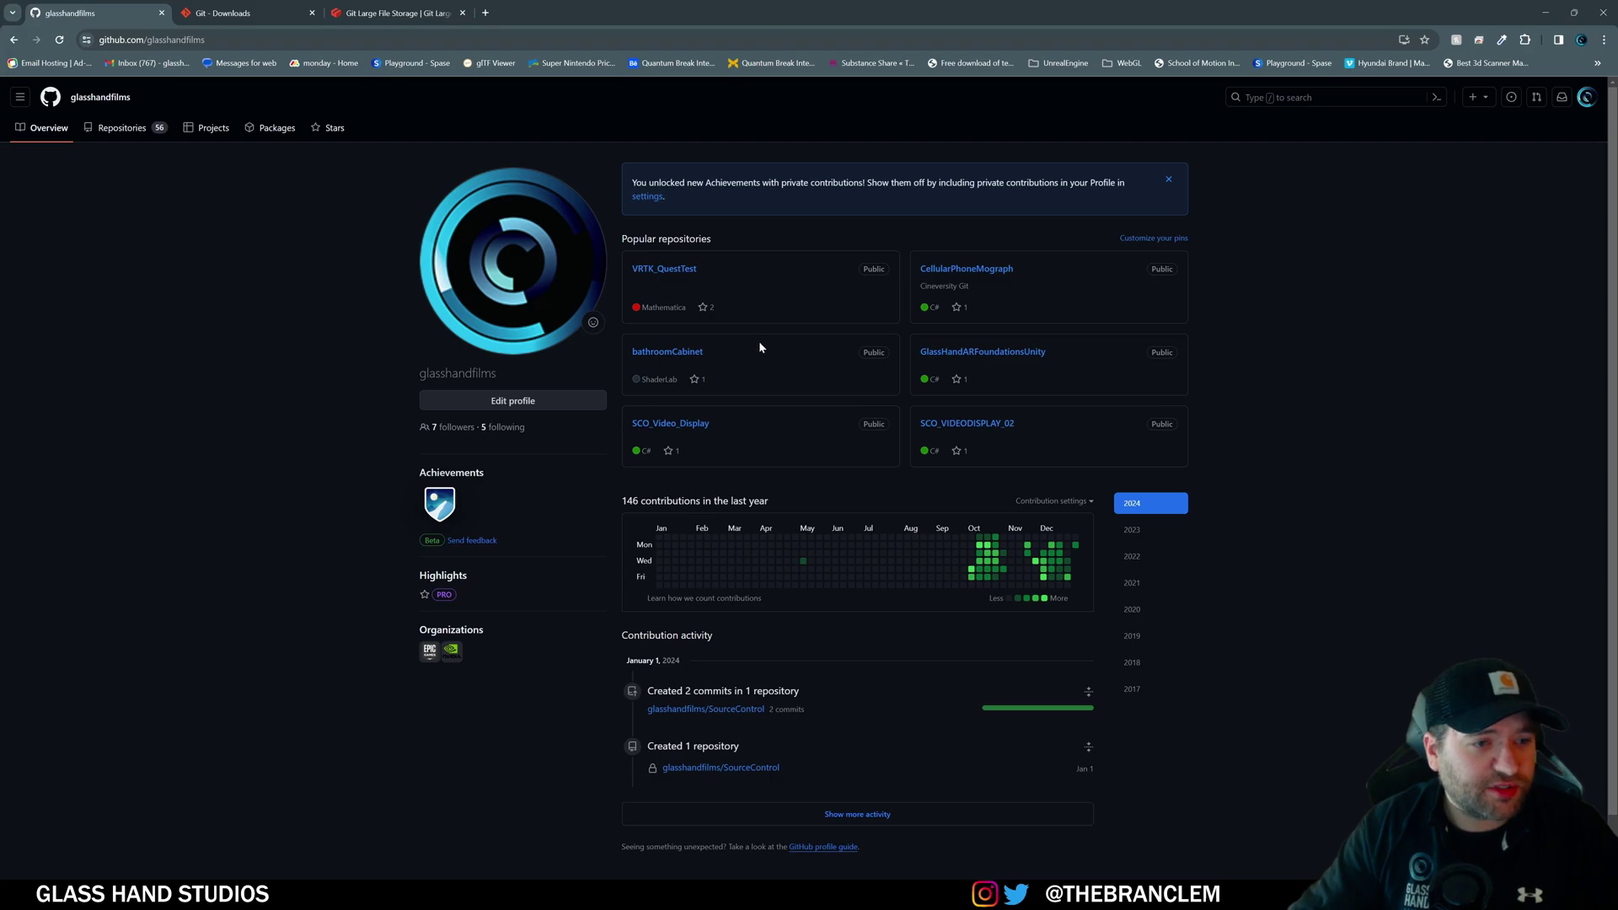
{"action": "left_click", "coordinate": [123, 131]}
{"action": "left_click", "coordinate": [639, 215]}
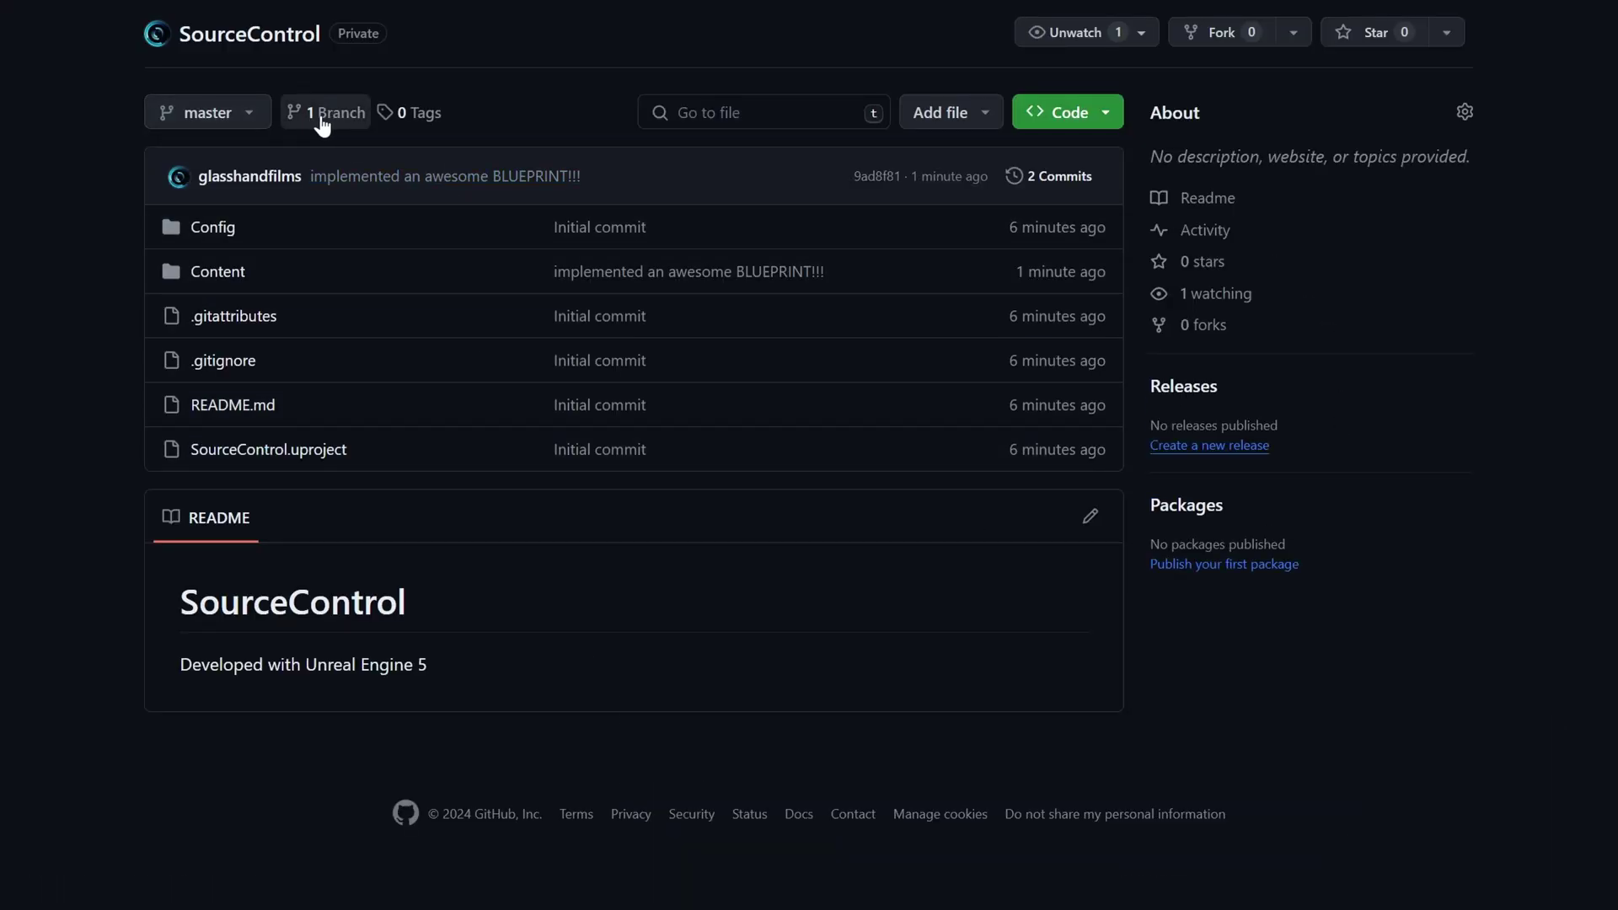
Open the commit history of the SourceControl repository's master branch on GitHub.
{"action": "left_click", "coordinate": [1060, 177]}
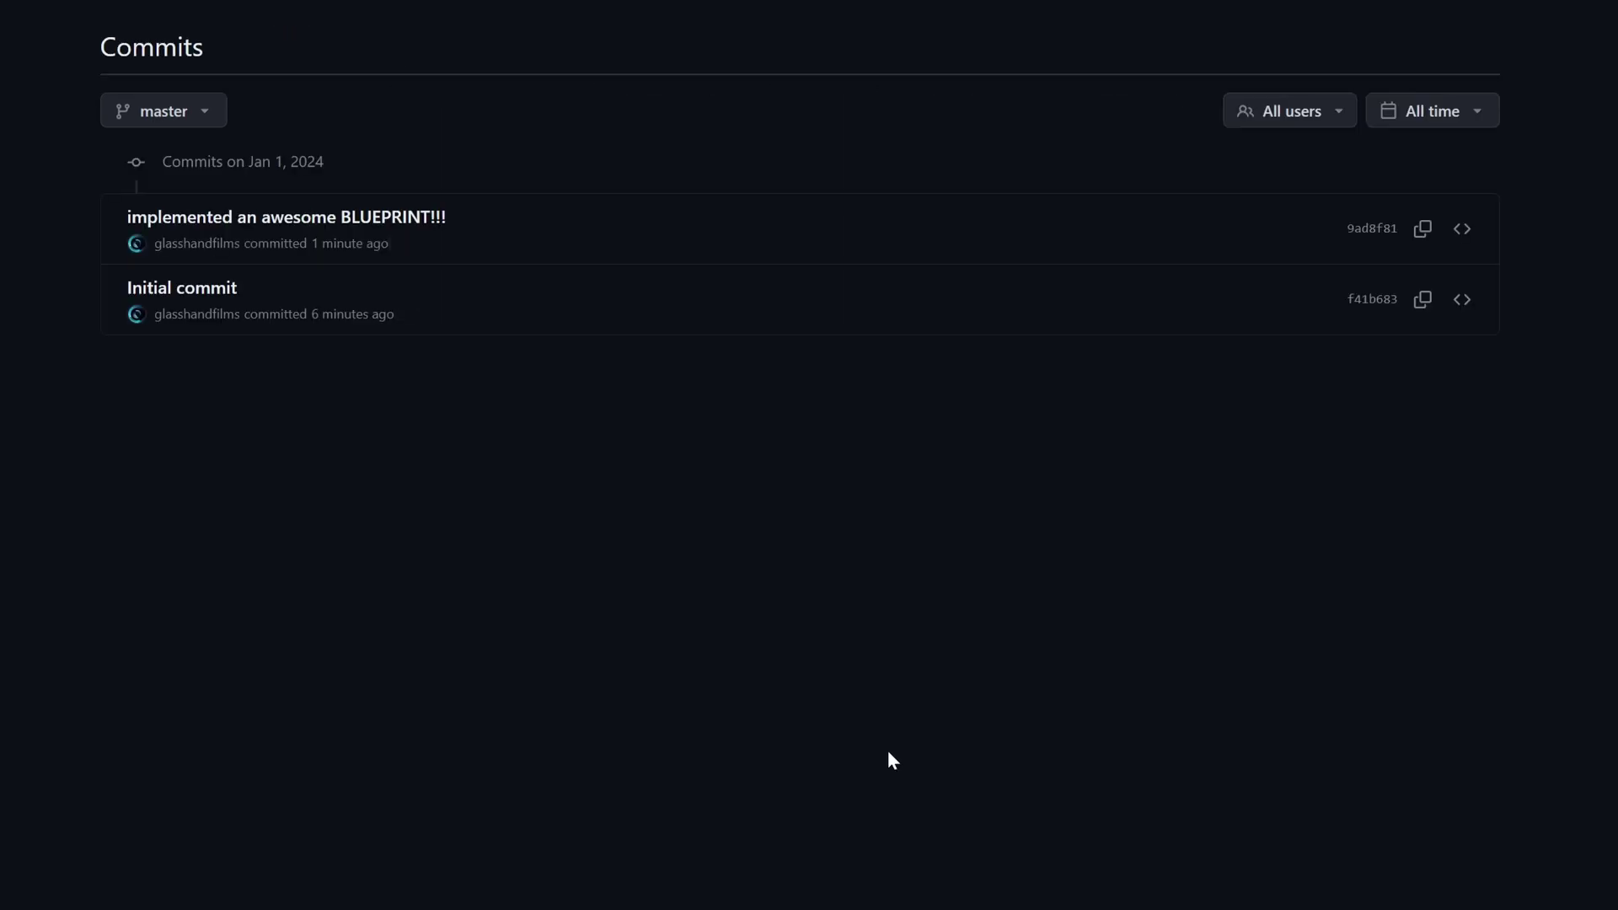
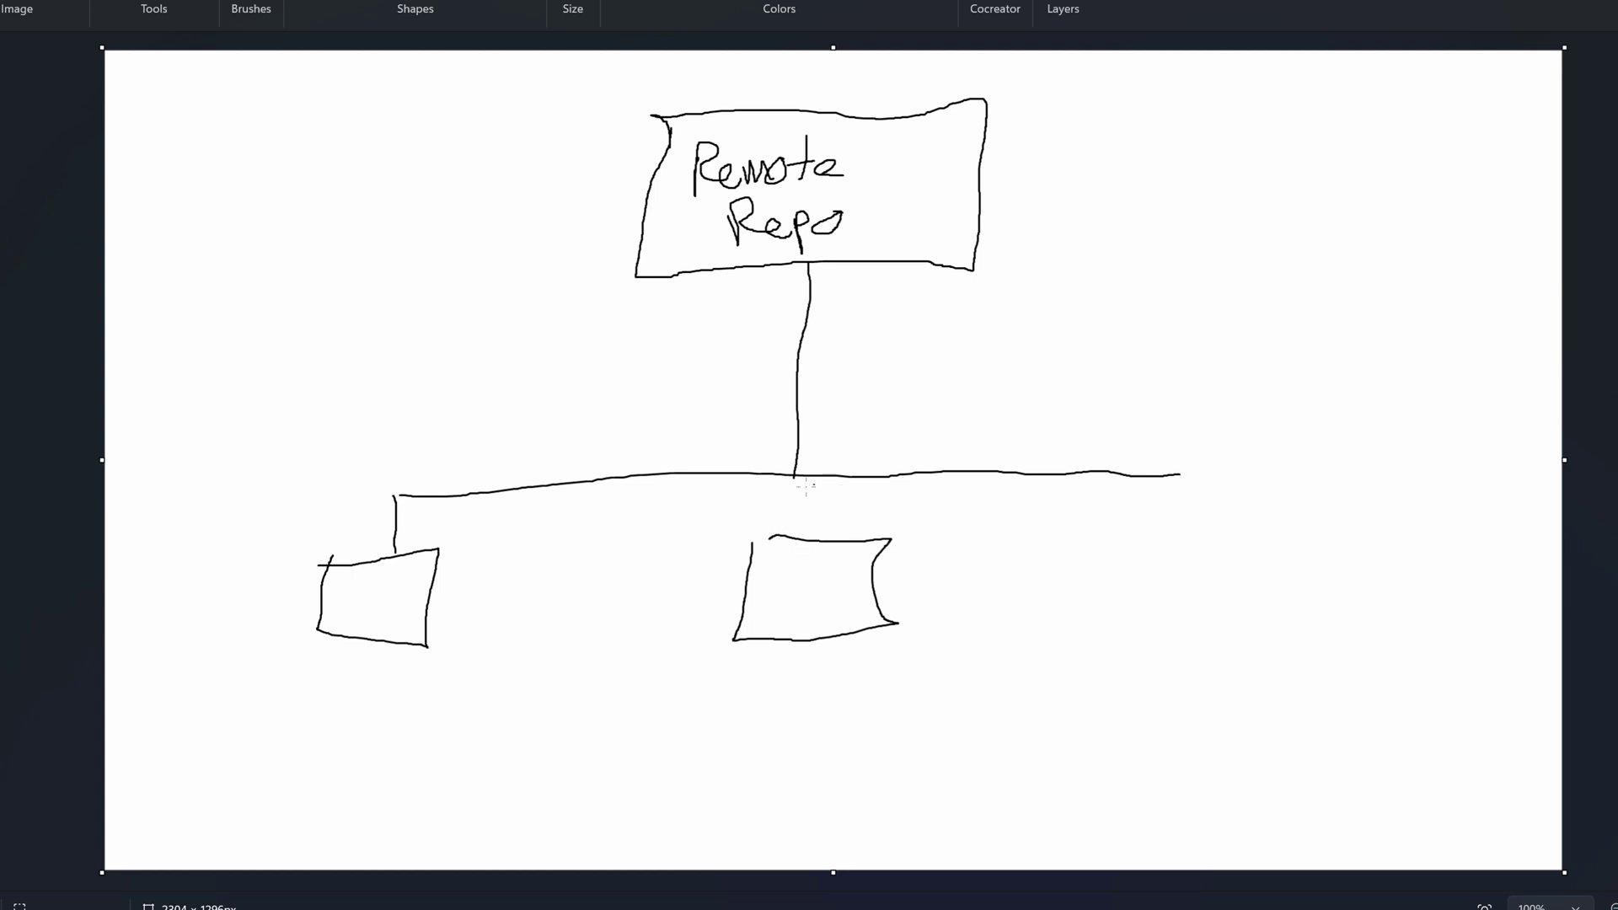
Switch to Paint, sketch a third workstation box and connect the middle and third boxes to the horizontal line under "Remote Repo".
{"action": "left_click_drag", "start_coordinate": [810, 478], "coordinate": [811, 531]}
{"action": "mouse_move", "coordinate": [1106, 565]}
{"action": "left_mouse_down"}
{"action": "mouse_move", "coordinate": [1112, 635]}
{"action": "mouse_move", "coordinate": [1221, 592]}
{"action": "mouse_move", "coordinate": [1210, 542]}
{"action": "mouse_move", "coordinate": [1092, 548]}
{"action": "mouse_move", "coordinate": [1105, 584]}
{"action": "left_mouse_up"}
{"action": "left_click_drag", "start_coordinate": [1177, 476], "coordinate": [1179, 534]}
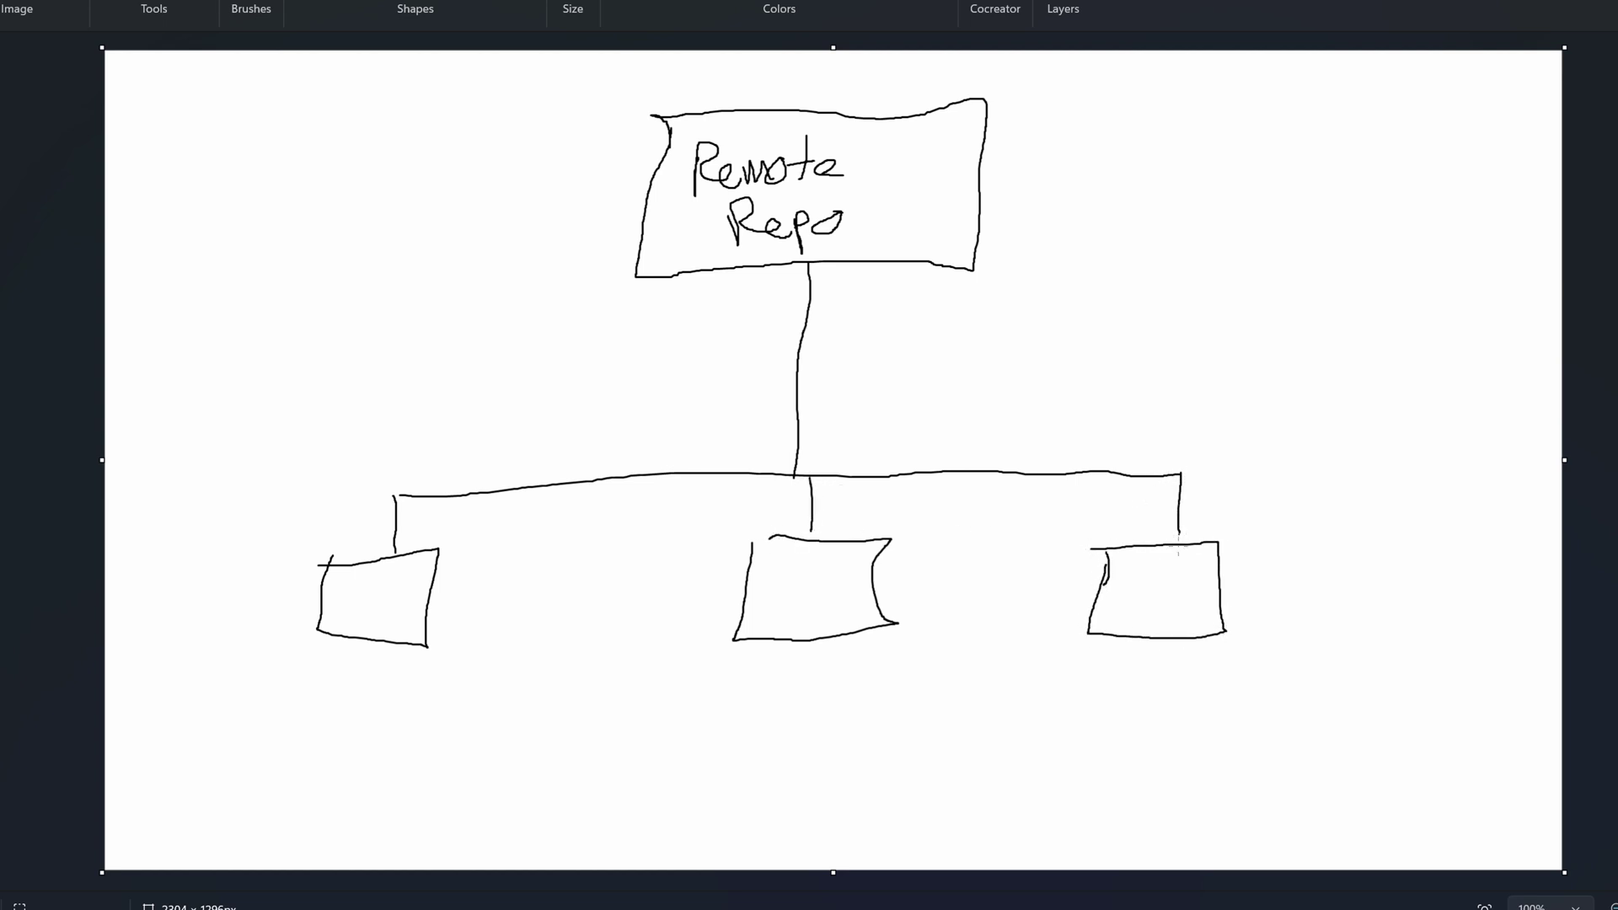
Handwrite labels under the three workstation boxes: "Me", a teammate's first name and "the other guy".
{"action": "mouse_move", "coordinate": [305, 672]}
{"action": "left_mouse_down"}
{"action": "mouse_move", "coordinate": [313, 709]}
{"action": "mouse_move", "coordinate": [406, 699]}
{"action": "left_mouse_up"}
{"action": "mouse_move", "coordinate": [754, 651]}
{"action": "left_mouse_down"}
{"action": "mouse_move", "coordinate": [744, 706]}
{"action": "mouse_move", "coordinate": [764, 680]}
{"action": "mouse_move", "coordinate": [786, 696]}
{"action": "mouse_move", "coordinate": [798, 672]}
{"action": "mouse_move", "coordinate": [813, 701]}
{"action": "mouse_move", "coordinate": [864, 702]}
{"action": "left_mouse_up"}
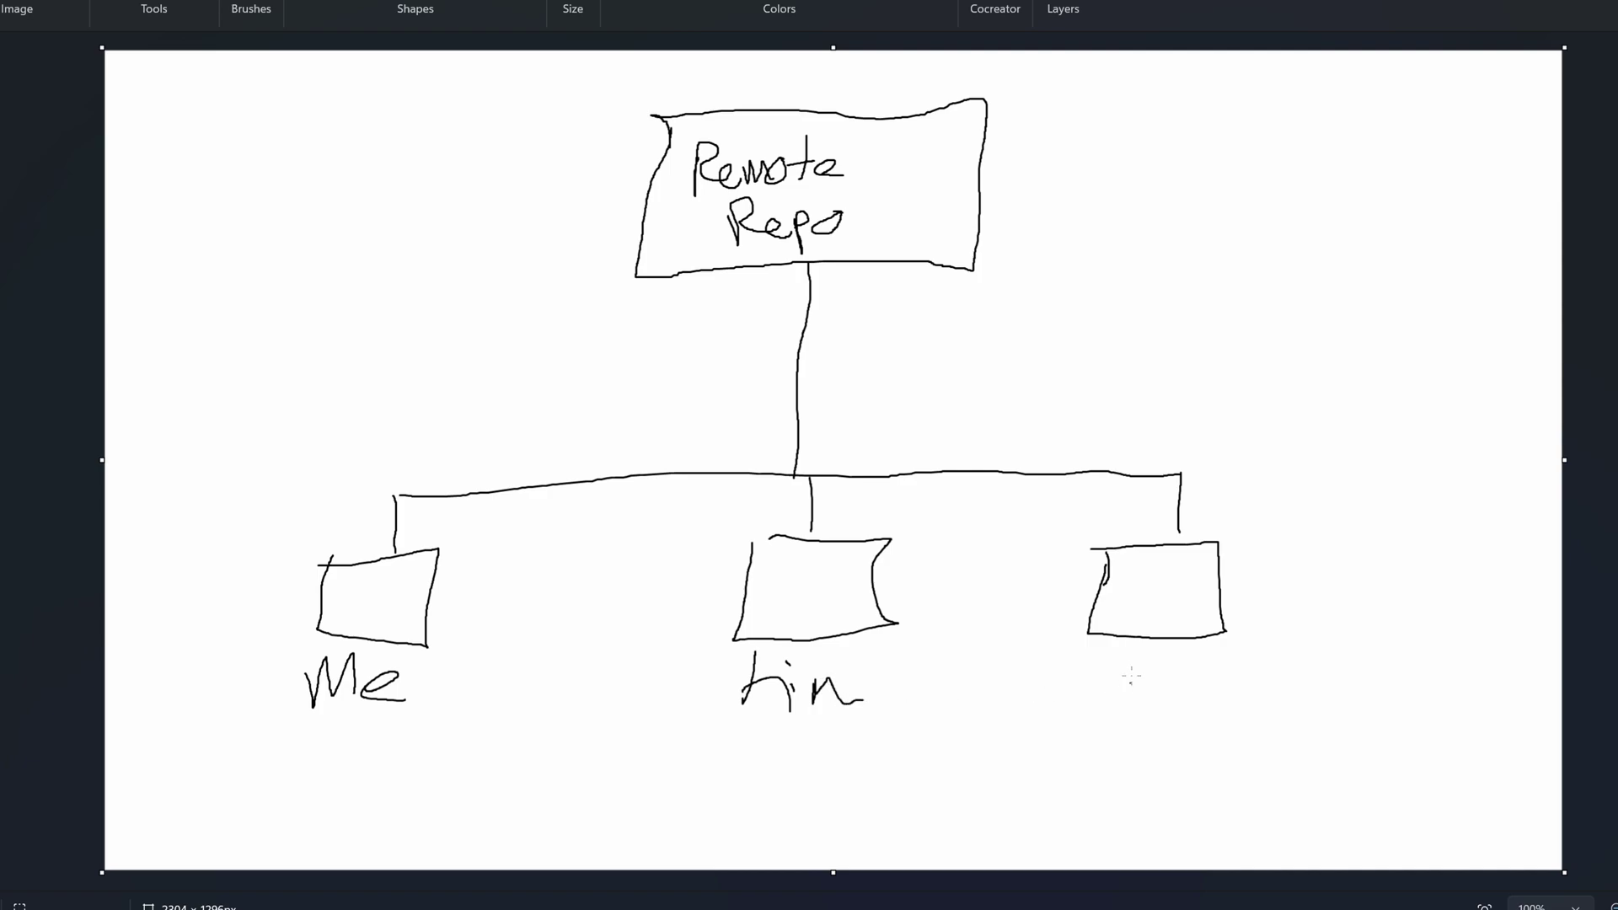
{"action": "left_click_drag", "start_coordinate": [1110, 655], "coordinate": [1107, 703]}
{"action": "left_click_drag", "start_coordinate": [1088, 685], "coordinate": [1125, 685]}
{"action": "mouse_move", "coordinate": [1137, 656]}
{"action": "left_mouse_down"}
{"action": "mouse_move", "coordinate": [1138, 712]}
{"action": "mouse_move", "coordinate": [1250, 654]}
{"action": "mouse_move", "coordinate": [1292, 670]}
{"action": "left_mouse_up"}
{"action": "mouse_move", "coordinate": [1269, 645]}
{"action": "left_mouse_down"}
{"action": "mouse_move", "coordinate": [1305, 701]}
{"action": "mouse_move", "coordinate": [1345, 674]}
{"action": "left_mouse_up"}
{"action": "mouse_move", "coordinate": [1223, 737]}
{"action": "left_mouse_down"}
{"action": "mouse_move", "coordinate": [1189, 788]}
{"action": "mouse_move", "coordinate": [1261, 739]}
{"action": "left_mouse_up"}
{"action": "left_click_drag", "start_coordinate": [1267, 740], "coordinate": [1283, 813]}
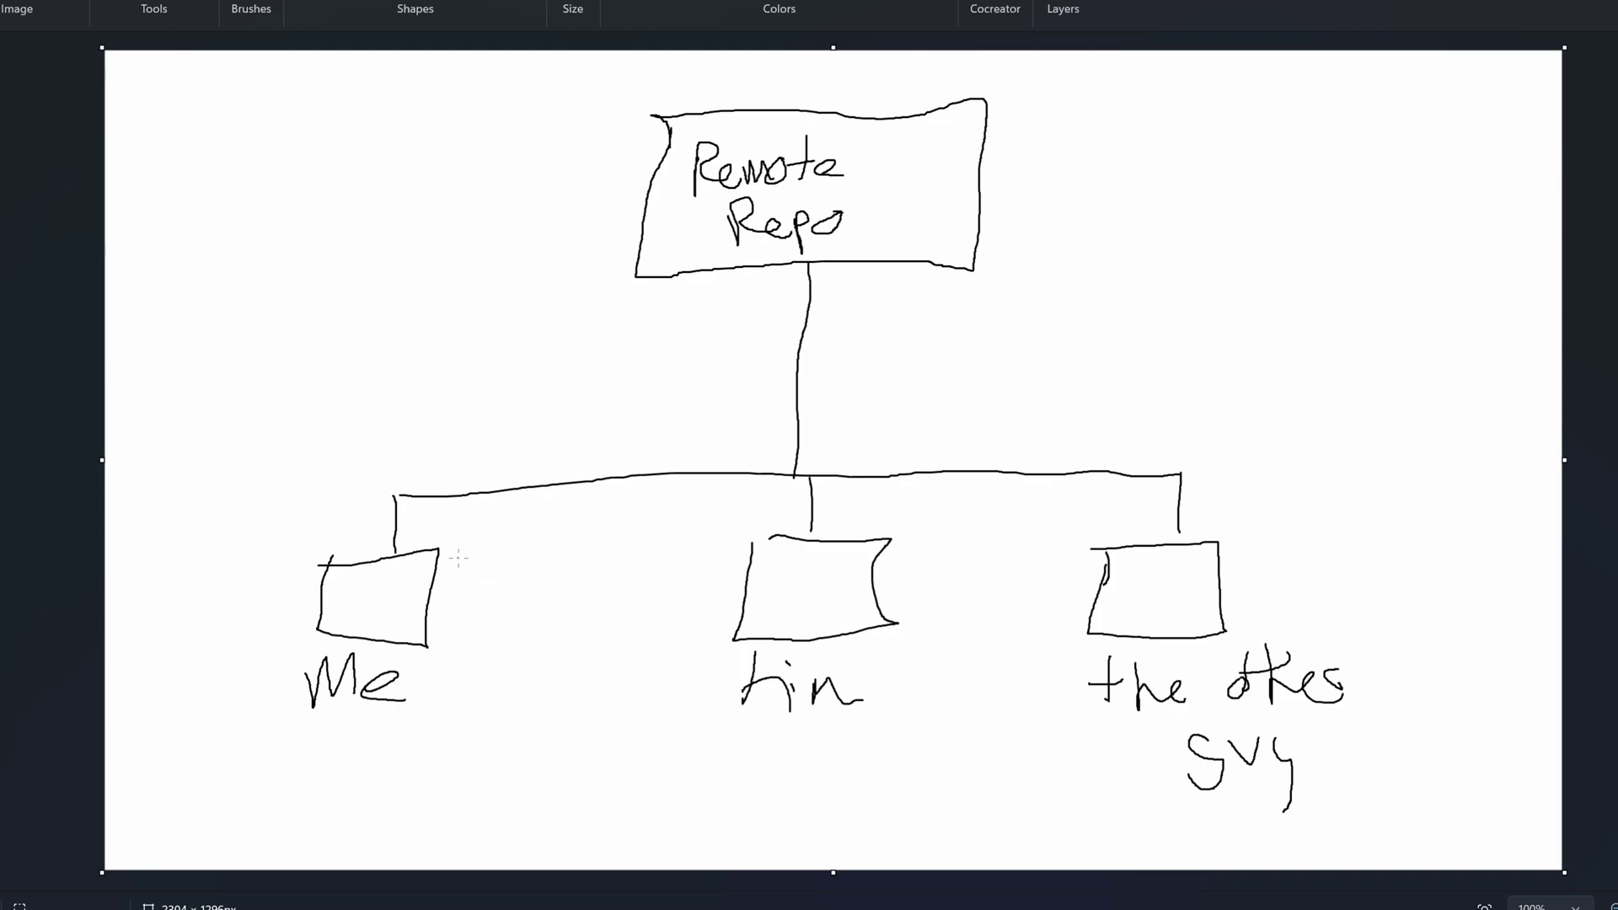
Handwrite "UE" beside each of the three workstation boxes.
{"action": "mouse_move", "coordinate": [456, 558]}
{"action": "left_mouse_down"}
{"action": "mouse_move", "coordinate": [468, 595]}
{"action": "mouse_move", "coordinate": [487, 557]}
{"action": "left_mouse_up"}
{"action": "mouse_move", "coordinate": [503, 553]}
{"action": "left_mouse_down"}
{"action": "mouse_move", "coordinate": [522, 590]}
{"action": "mouse_move", "coordinate": [521, 569]}
{"action": "left_mouse_up"}
{"action": "left_click_drag", "start_coordinate": [503, 557], "coordinate": [536, 552]}
{"action": "mouse_move", "coordinate": [901, 564]}
{"action": "left_mouse_down"}
{"action": "mouse_move", "coordinate": [933, 564]}
{"action": "mouse_move", "coordinate": [940, 596]}
{"action": "mouse_move", "coordinate": [979, 549]}
{"action": "left_mouse_up"}
{"action": "left_click", "coordinate": [1013, 586]}
{"action": "mouse_move", "coordinate": [1247, 555]}
{"action": "left_mouse_down"}
{"action": "mouse_move", "coordinate": [1257, 587]}
{"action": "mouse_move", "coordinate": [1281, 557]}
{"action": "mouse_move", "coordinate": [1311, 589]}
{"action": "mouse_move", "coordinate": [1313, 560]}
{"action": "mouse_move", "coordinate": [1341, 545]}
{"action": "left_mouse_up"}
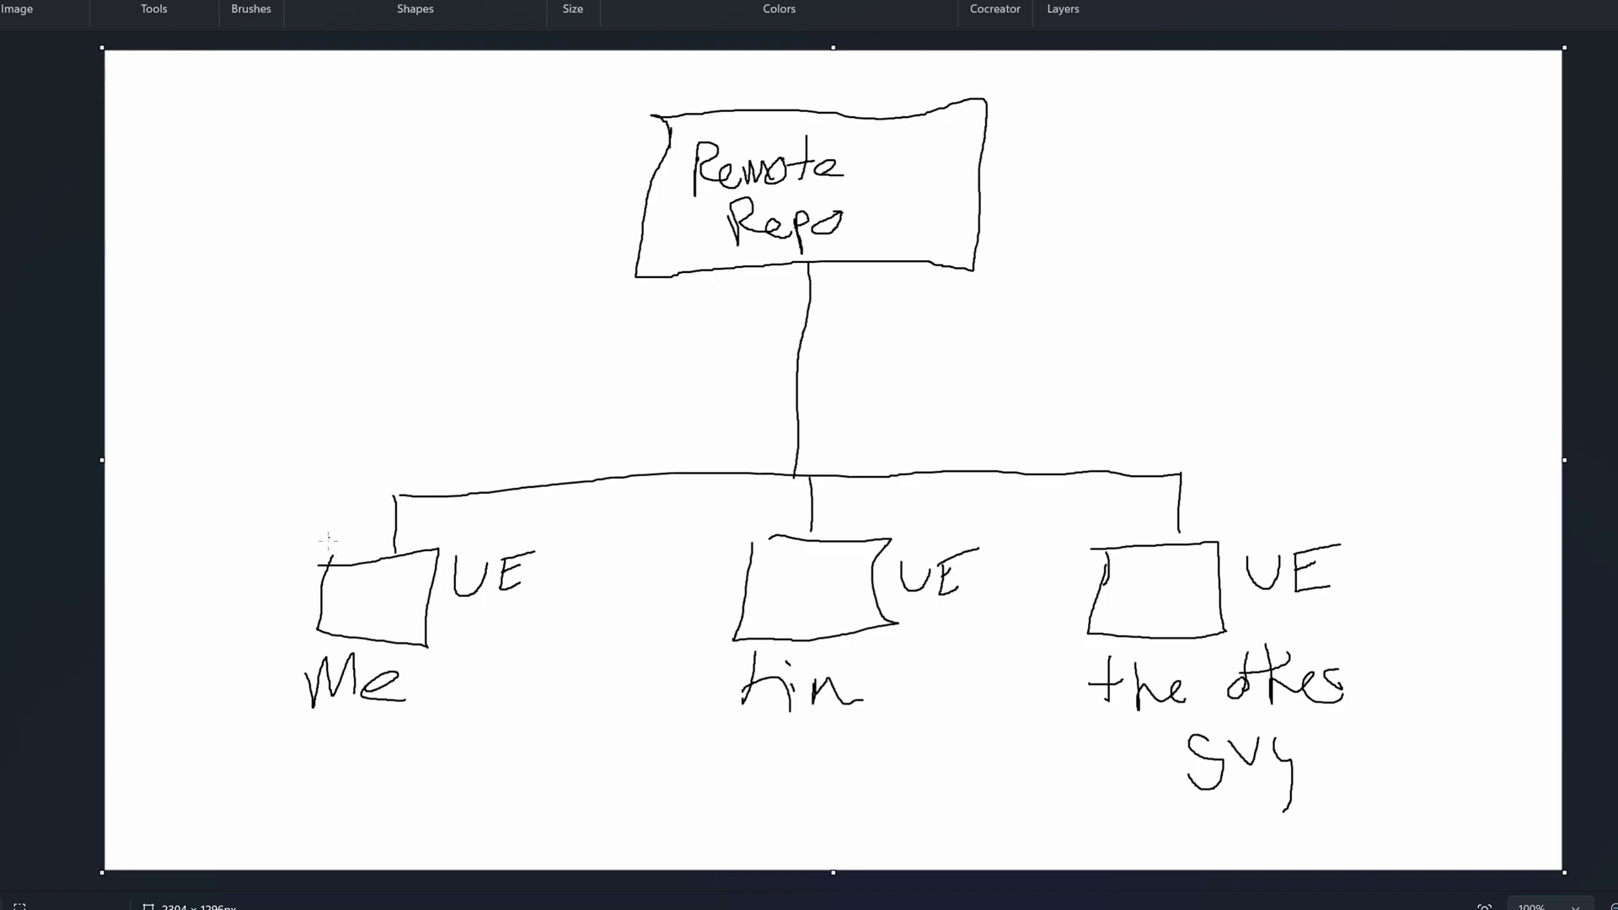
Draw upward arrows above each workstation box and three more beside the vertical line leading to the remote repo.
{"action": "left_click_drag", "start_coordinate": [328, 543], "coordinate": [331, 504]}
{"action": "left_click_drag", "start_coordinate": [723, 448], "coordinate": [729, 404]}
{"action": "left_click_drag", "start_coordinate": [776, 515], "coordinate": [783, 496]}
{"action": "left_click_drag", "start_coordinate": [1132, 540], "coordinate": [1144, 514]}
{"action": "mouse_move", "coordinate": [779, 447]}
{"action": "left_mouse_down"}
{"action": "mouse_move", "coordinate": [777, 421]}
{"action": "mouse_move", "coordinate": [863, 419]}
{"action": "left_mouse_up"}
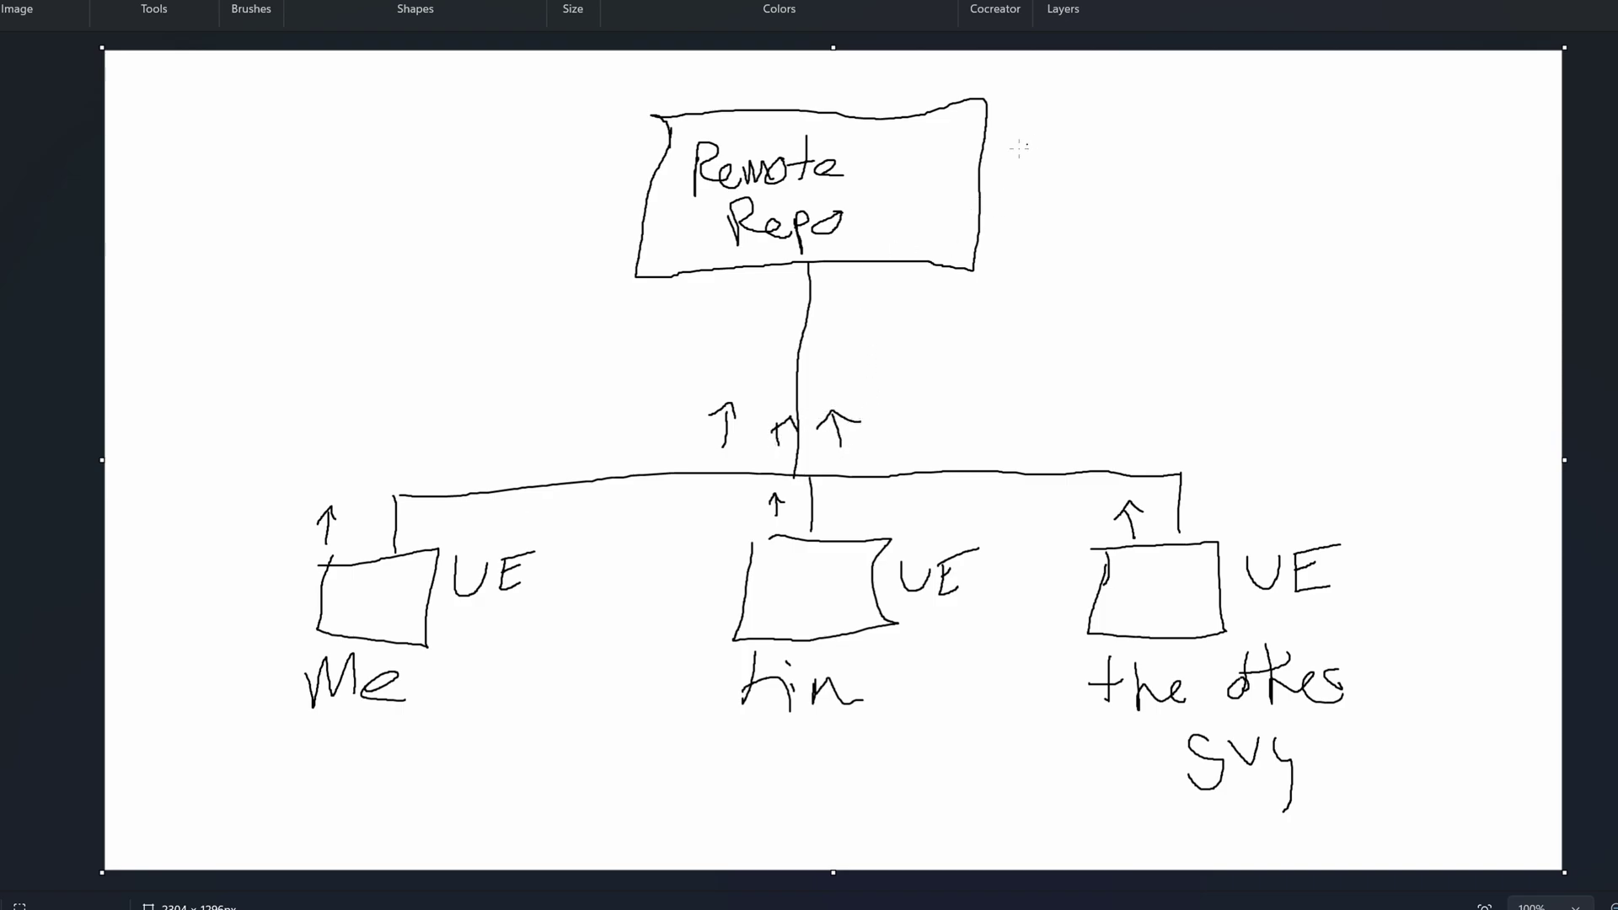
Handwrite "Ground Truth!!" with a smile beside the Remote Repo box.
{"action": "mouse_move", "coordinate": [1016, 160]}
{"action": "left_mouse_down"}
{"action": "mouse_move", "coordinate": [1011, 201]}
{"action": "mouse_move", "coordinate": [1059, 171]}
{"action": "mouse_move", "coordinate": [1178, 192]}
{"action": "left_mouse_up"}
{"action": "mouse_move", "coordinate": [1024, 243]}
{"action": "left_mouse_down"}
{"action": "mouse_move", "coordinate": [1053, 270]}
{"action": "mouse_move", "coordinate": [1161, 266]}
{"action": "left_mouse_up"}
{"action": "mouse_move", "coordinate": [1163, 217]}
{"action": "left_mouse_down"}
{"action": "mouse_move", "coordinate": [1168, 253]}
{"action": "mouse_move", "coordinate": [1188, 250]}
{"action": "left_mouse_up"}
{"action": "left_click_drag", "start_coordinate": [1159, 279], "coordinate": [1205, 271]}
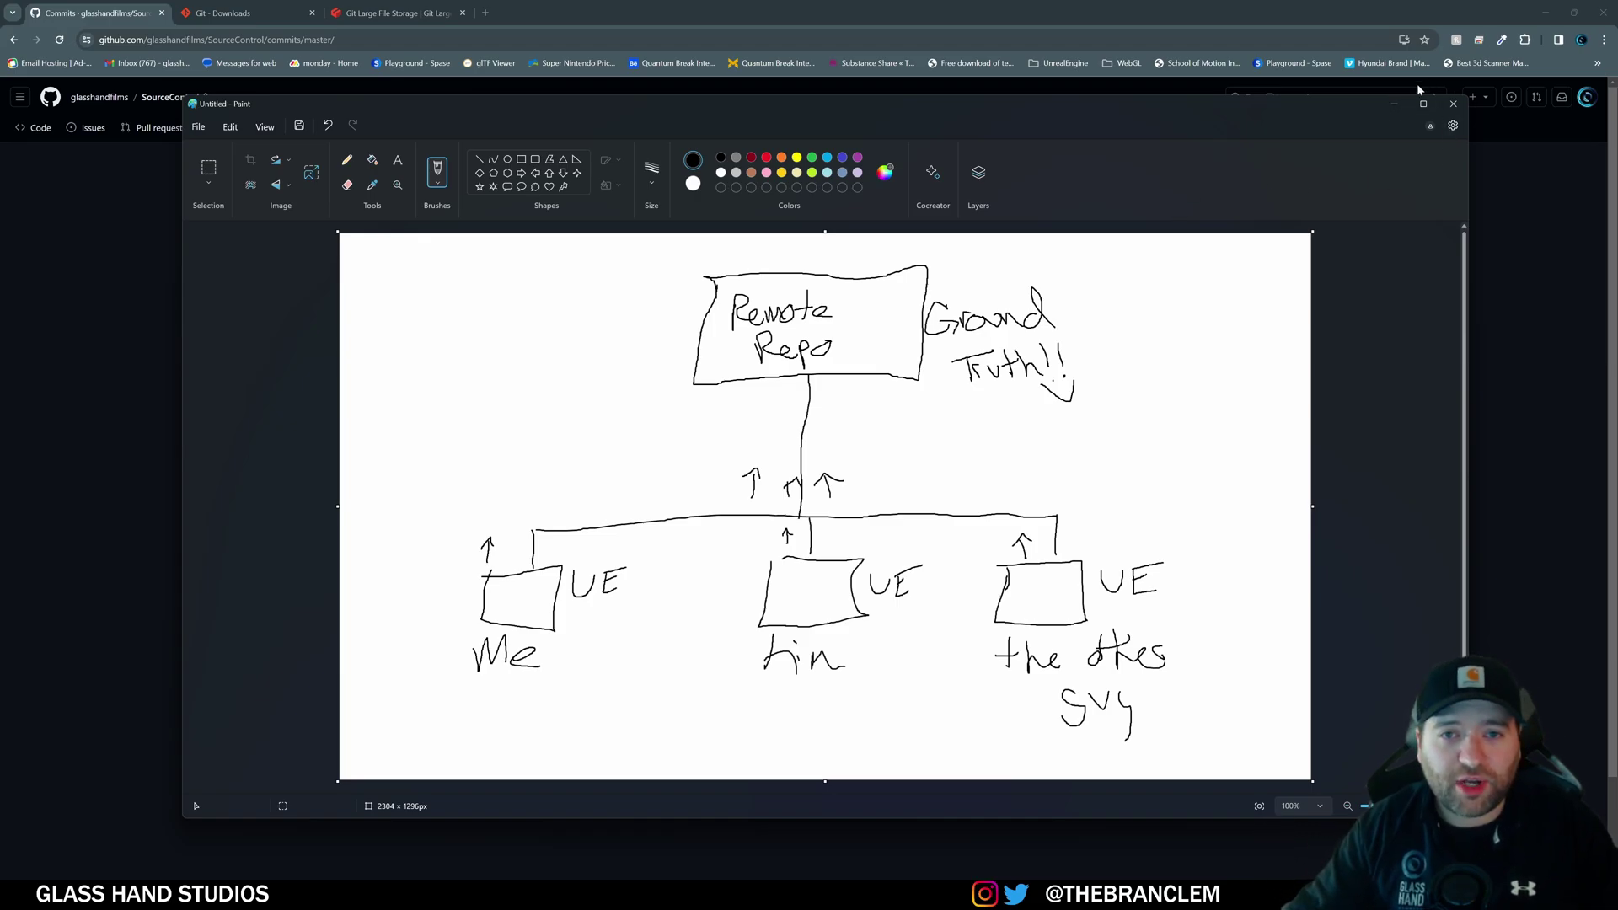
Minimize Paint and the browser, close the Unreal Engine editor, and close the Paint sketch without saving it.
{"action": "left_click", "coordinate": [1395, 104]}
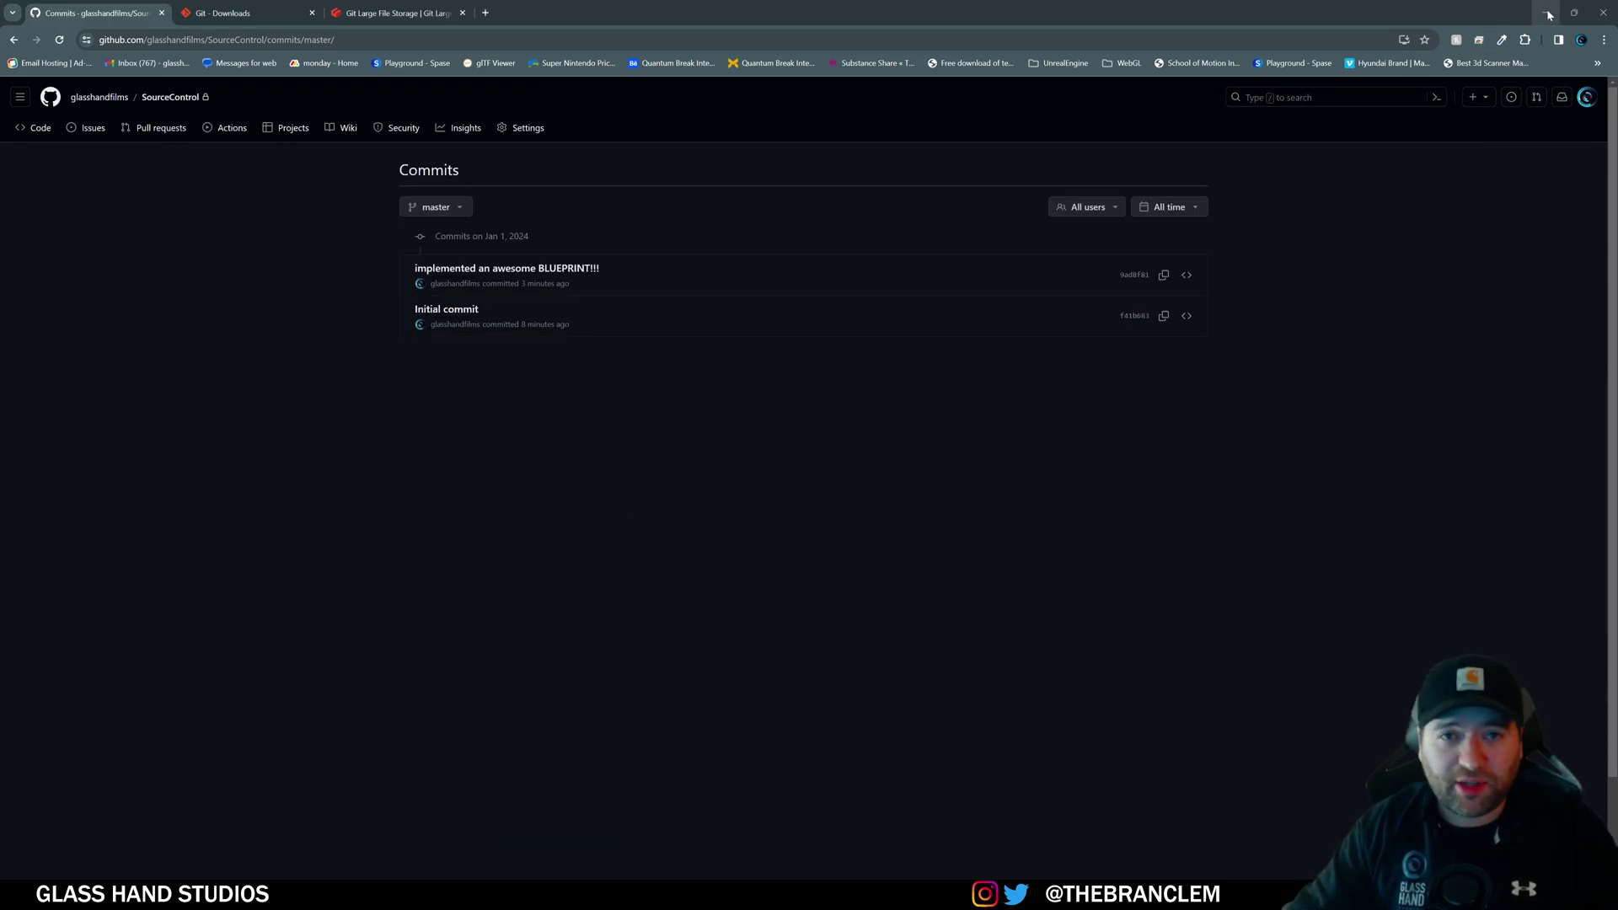
{"action": "left_click", "coordinate": [1548, 14]}
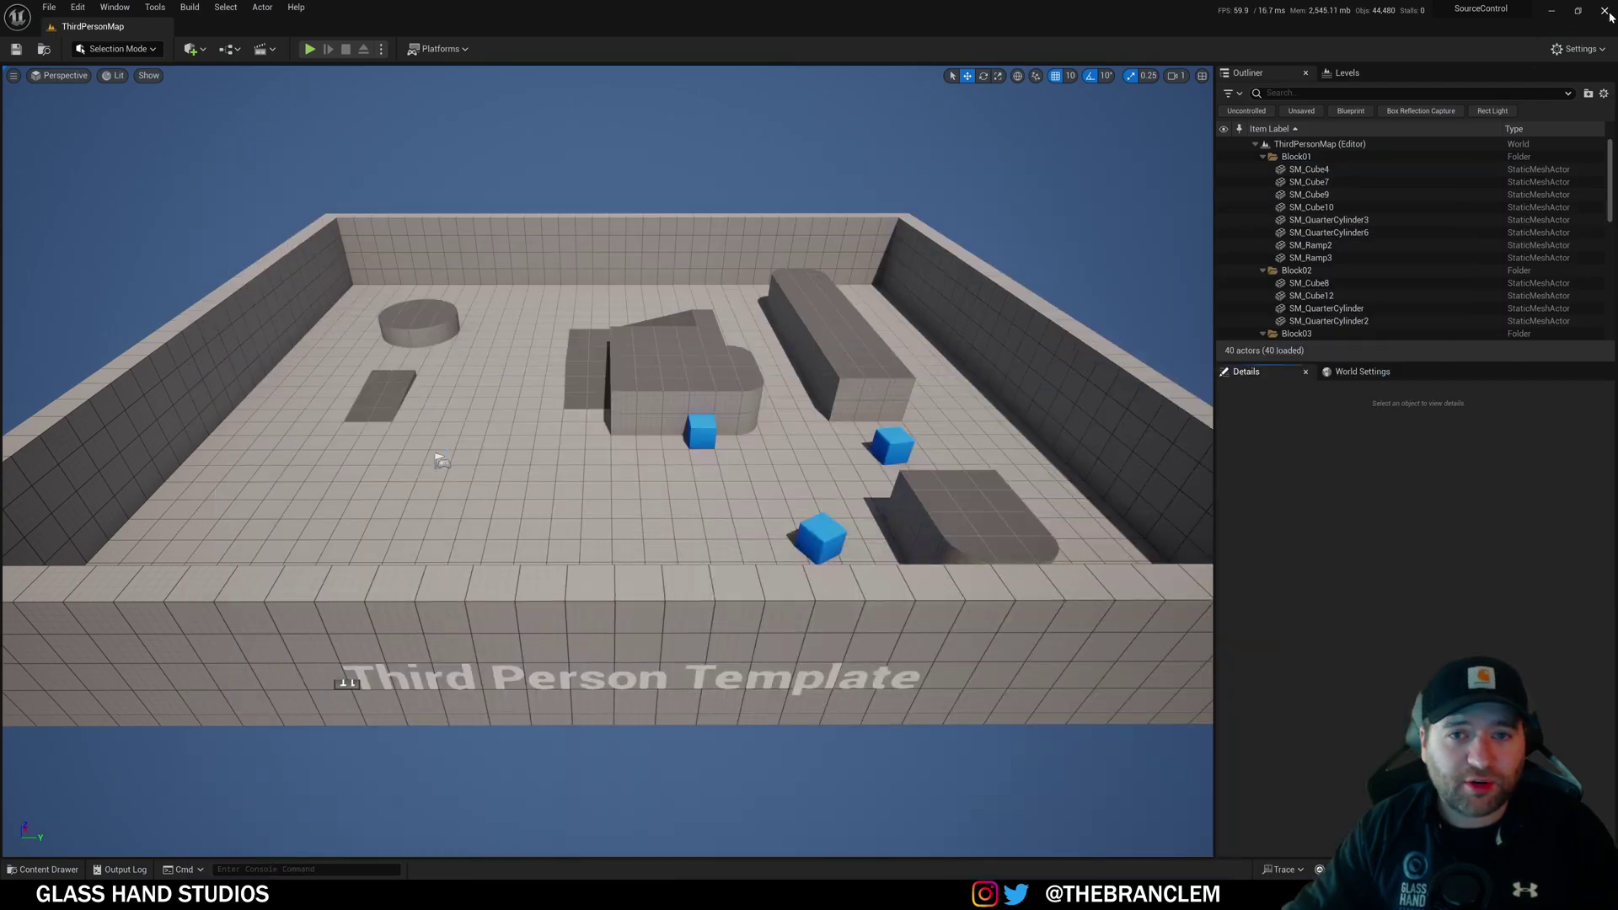
{"action": "left_click", "coordinate": [1606, 13]}
{"action": "left_click", "coordinate": [1178, 894]}
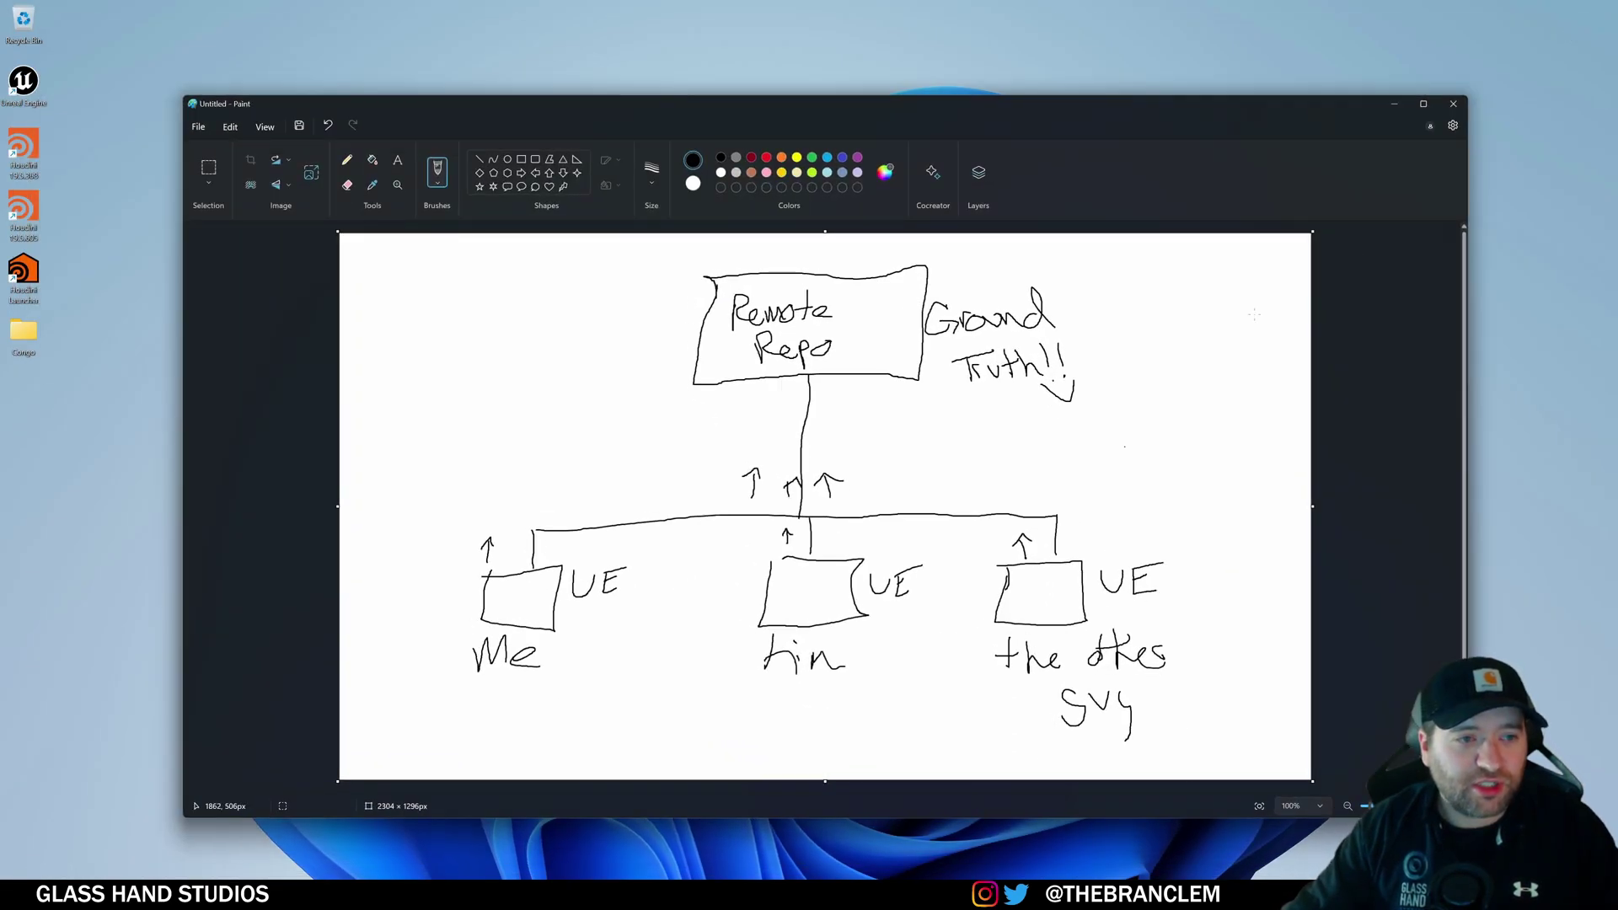
{"action": "left_click", "coordinate": [1453, 104]}
{"action": "left_click", "coordinate": [823, 508]}
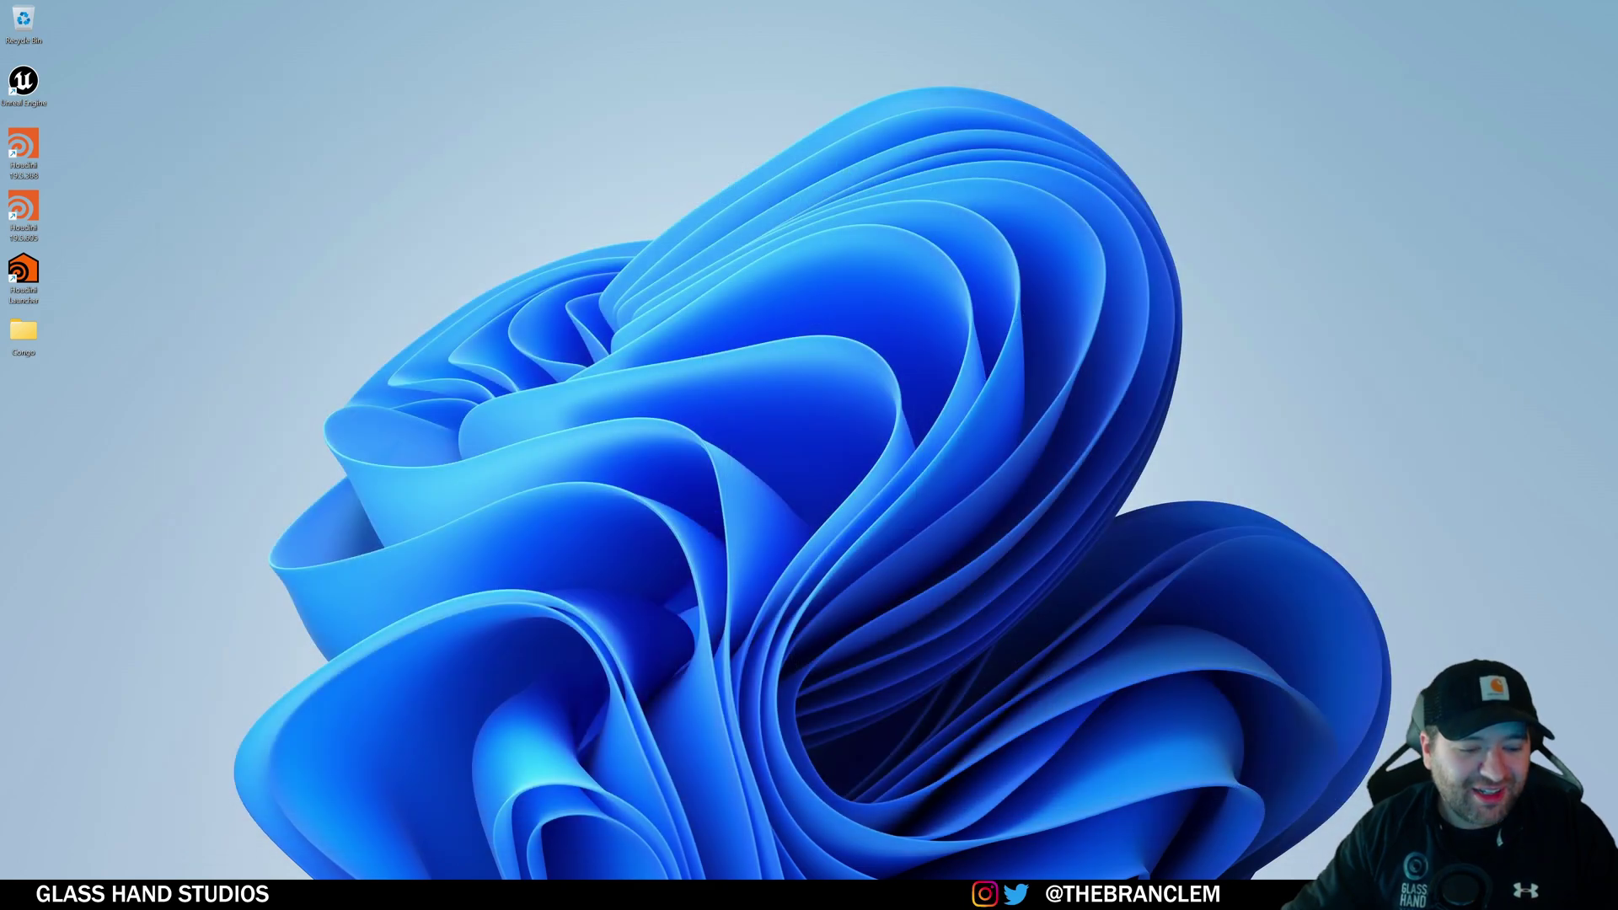
Switch to GitHub Desktop, revert the changes in the "implemented an awesome BLUEPRINT!!!" commit and inspect the resulting revert commit.
{"action": "key", "text": "alt+Tab"}
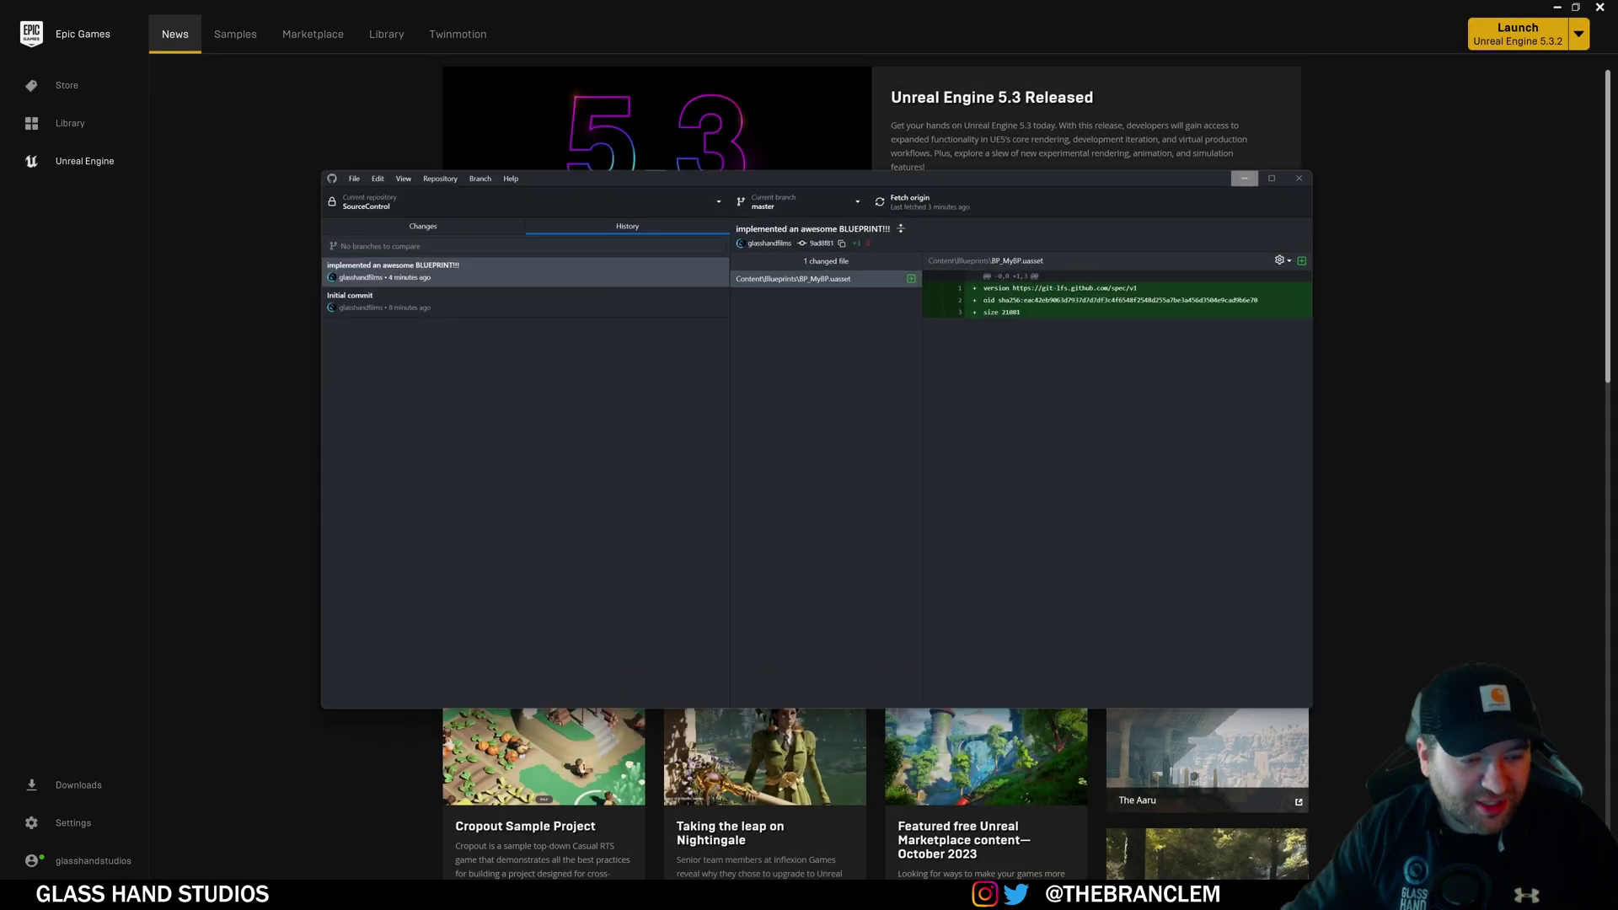
{"action": "right_click", "coordinate": [521, 258]}
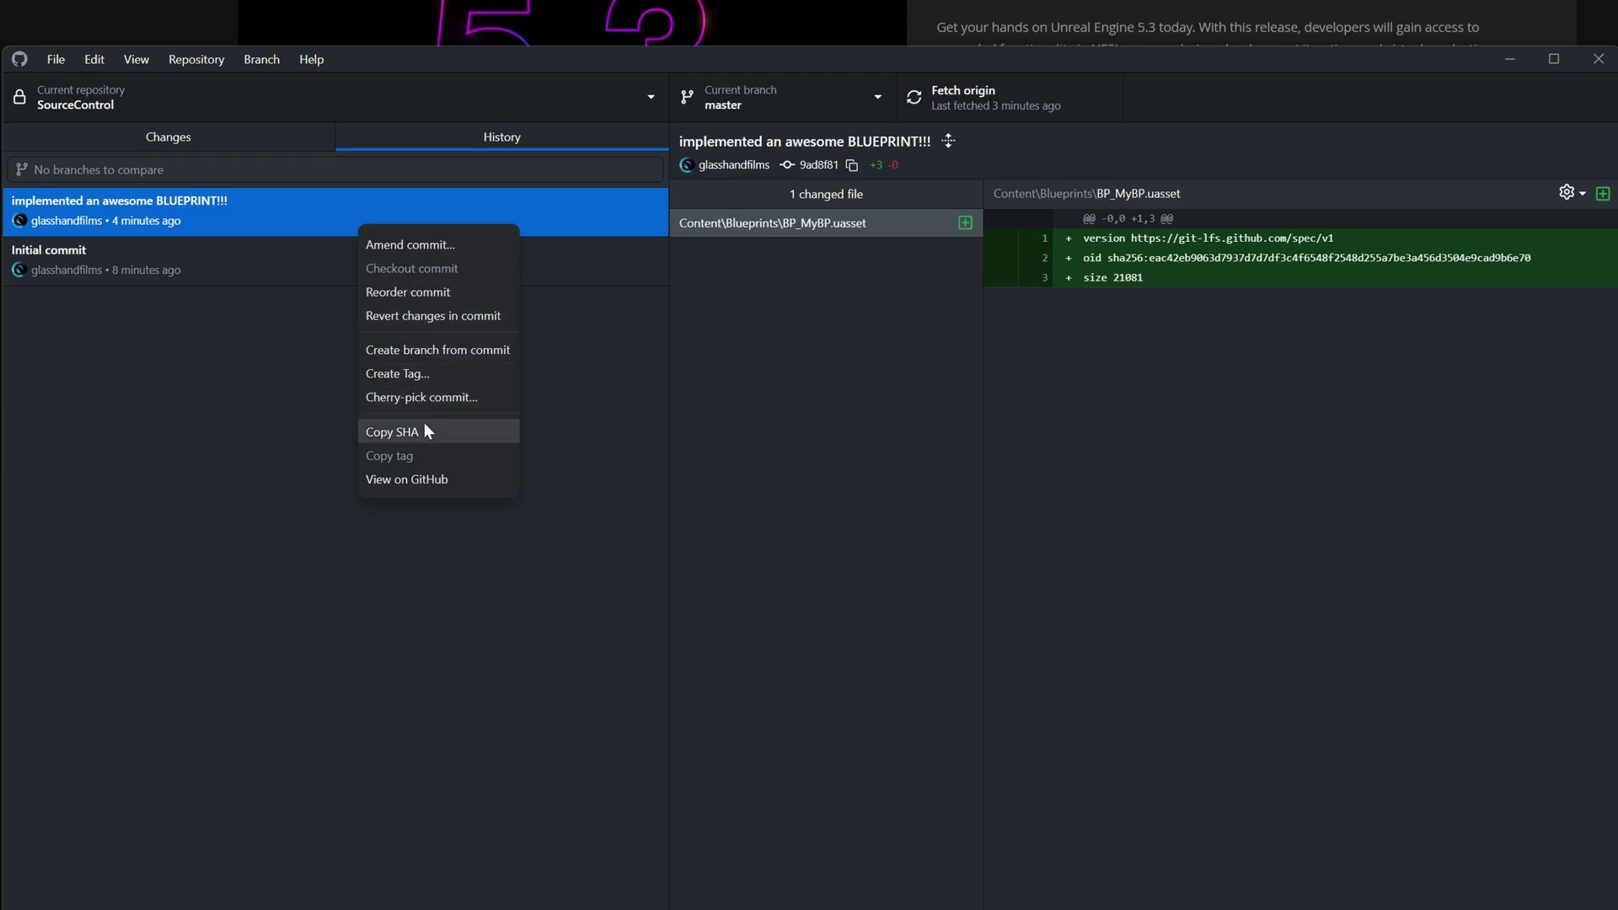
{"action": "left_click", "coordinate": [406, 315]}
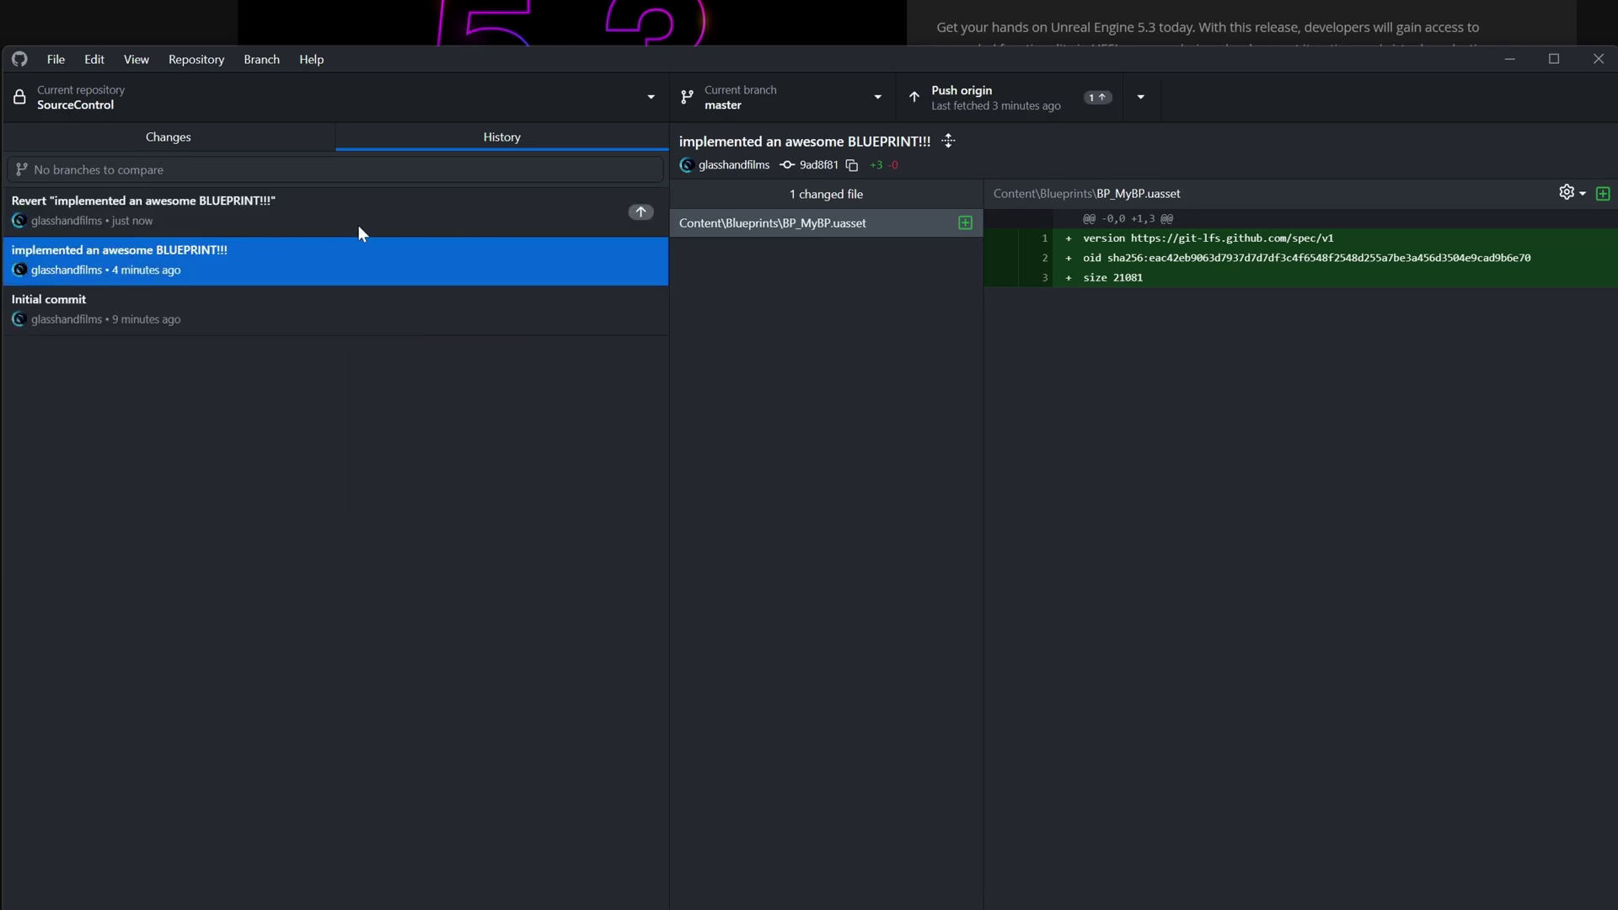
{"action": "left_click", "coordinate": [296, 217]}
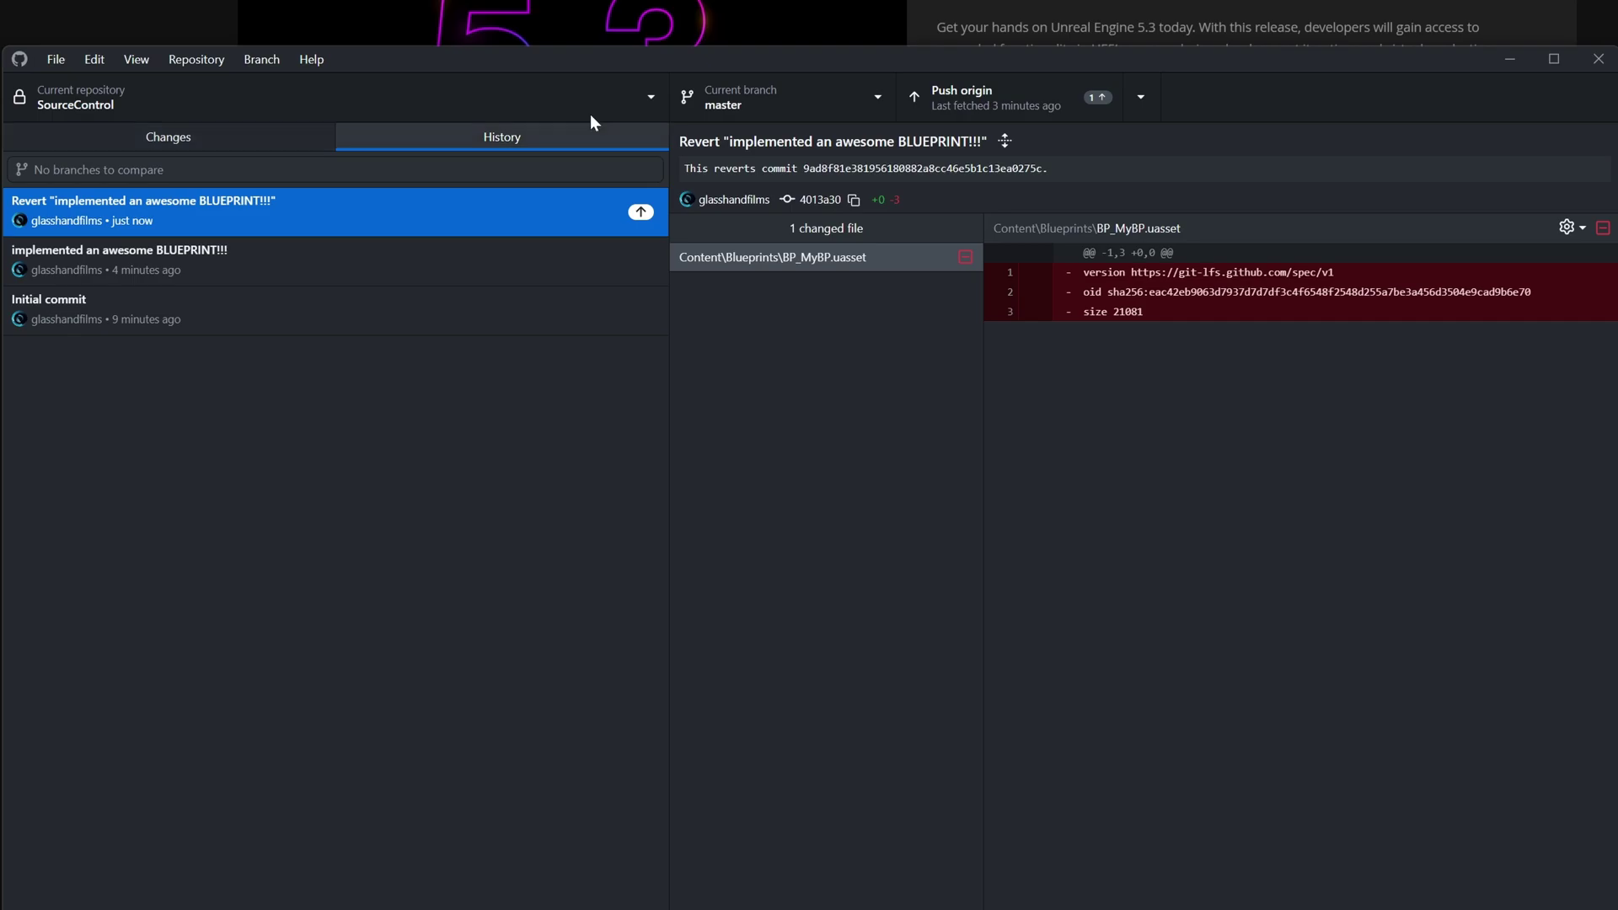
Push the revert commit to origin, check the repository's pending changes and history, and fetch origin.
{"action": "left_click", "coordinate": [948, 97]}
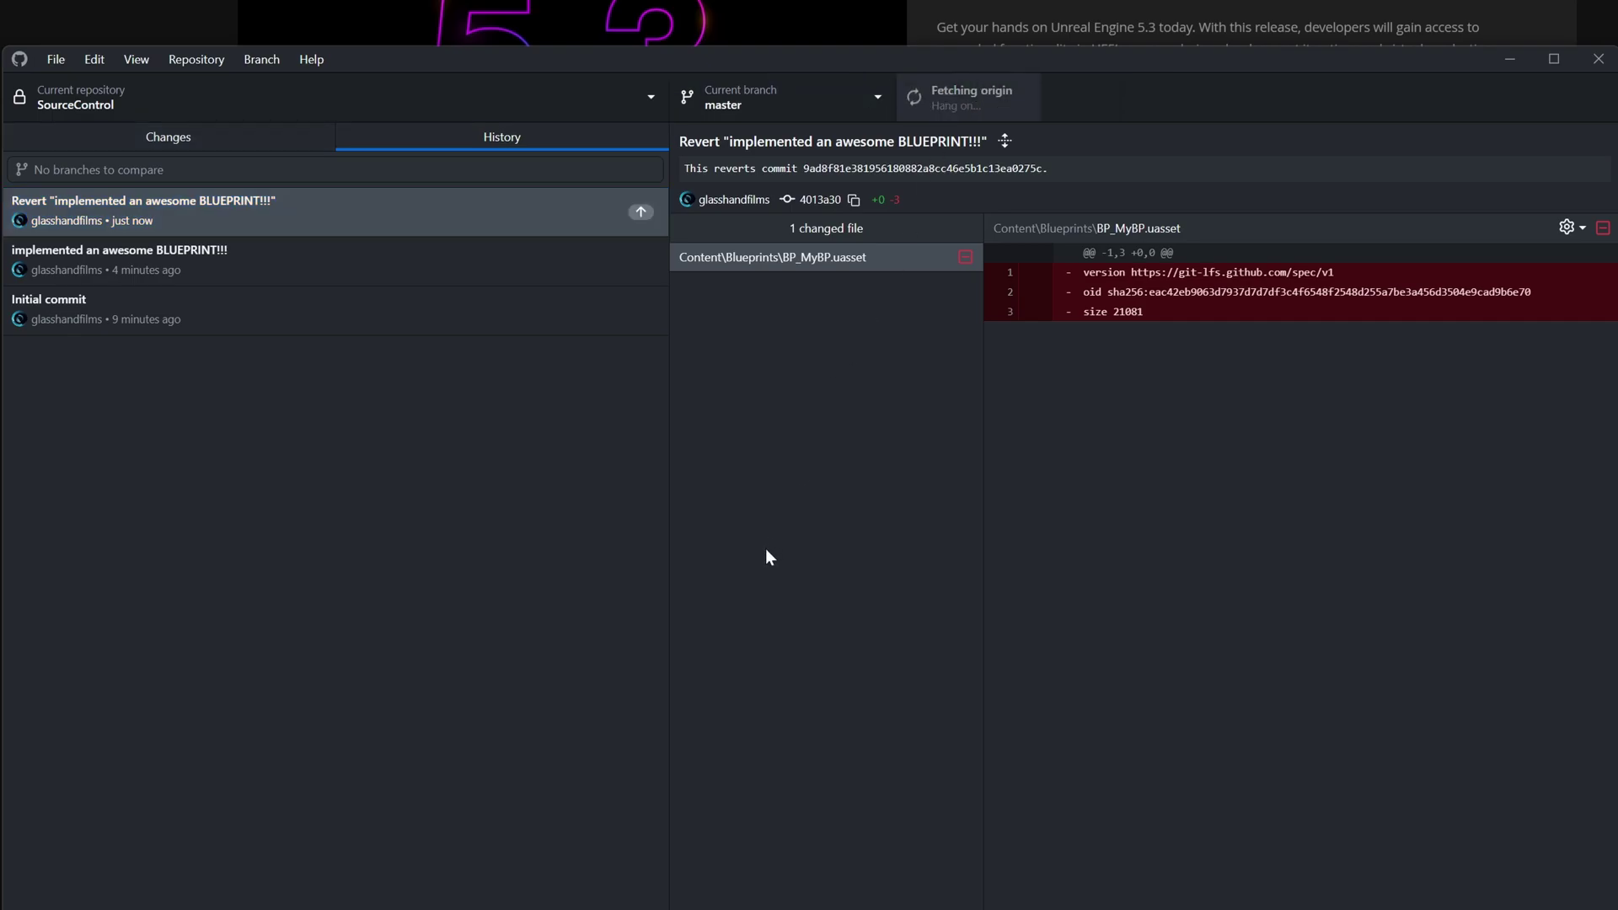
{"action": "left_click", "coordinate": [261, 138]}
{"action": "left_click", "coordinate": [445, 143]}
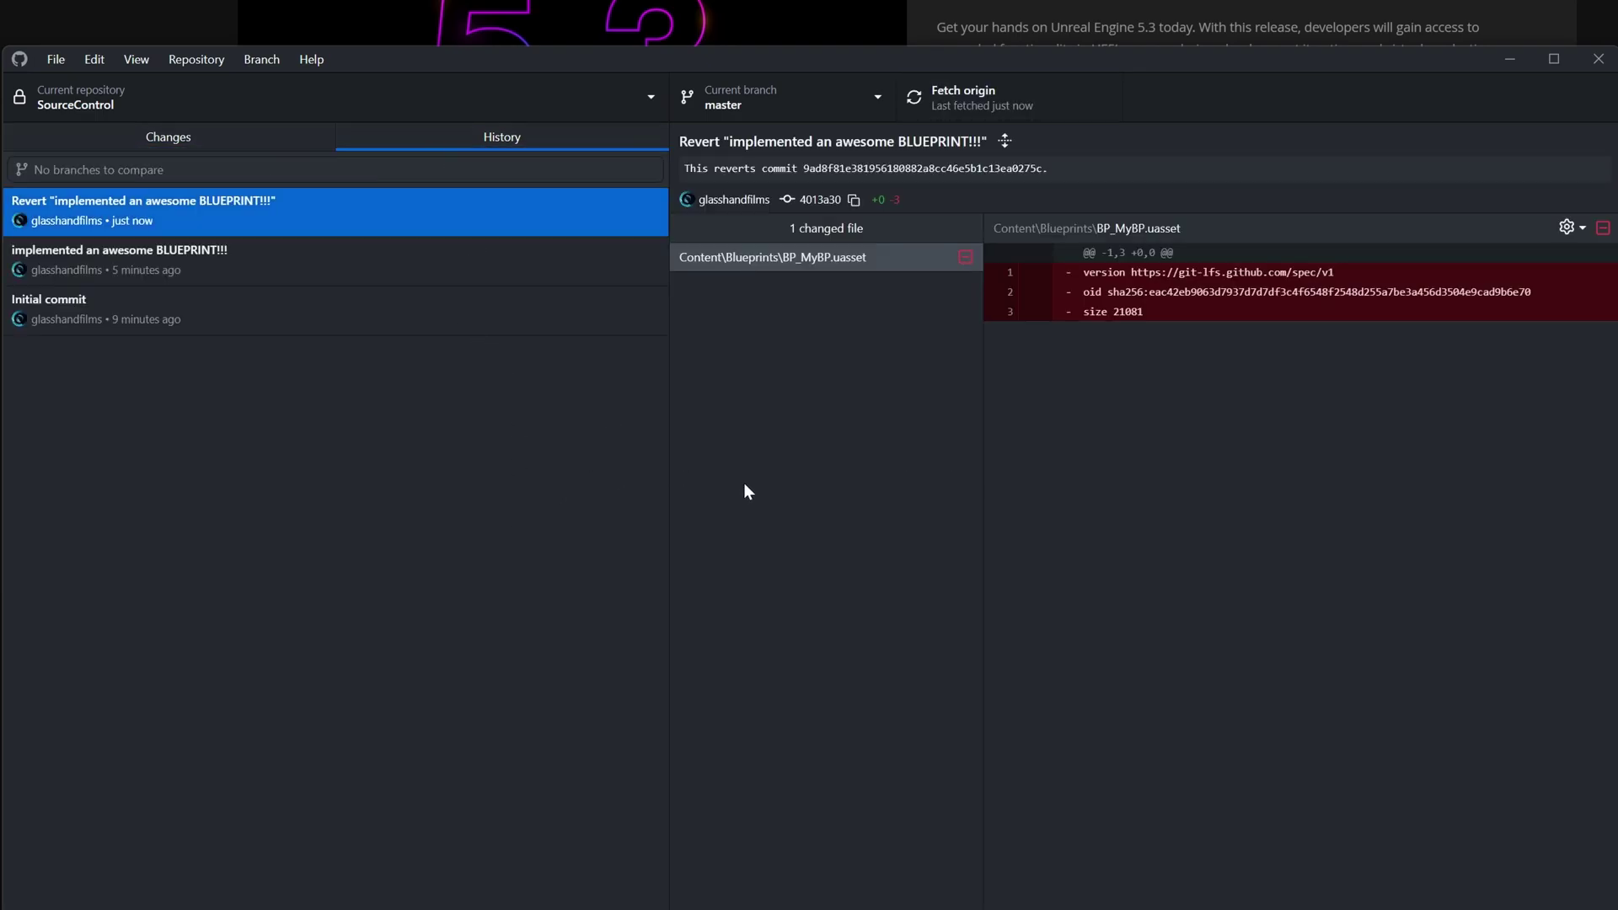
{"action": "left_click", "coordinate": [935, 100]}
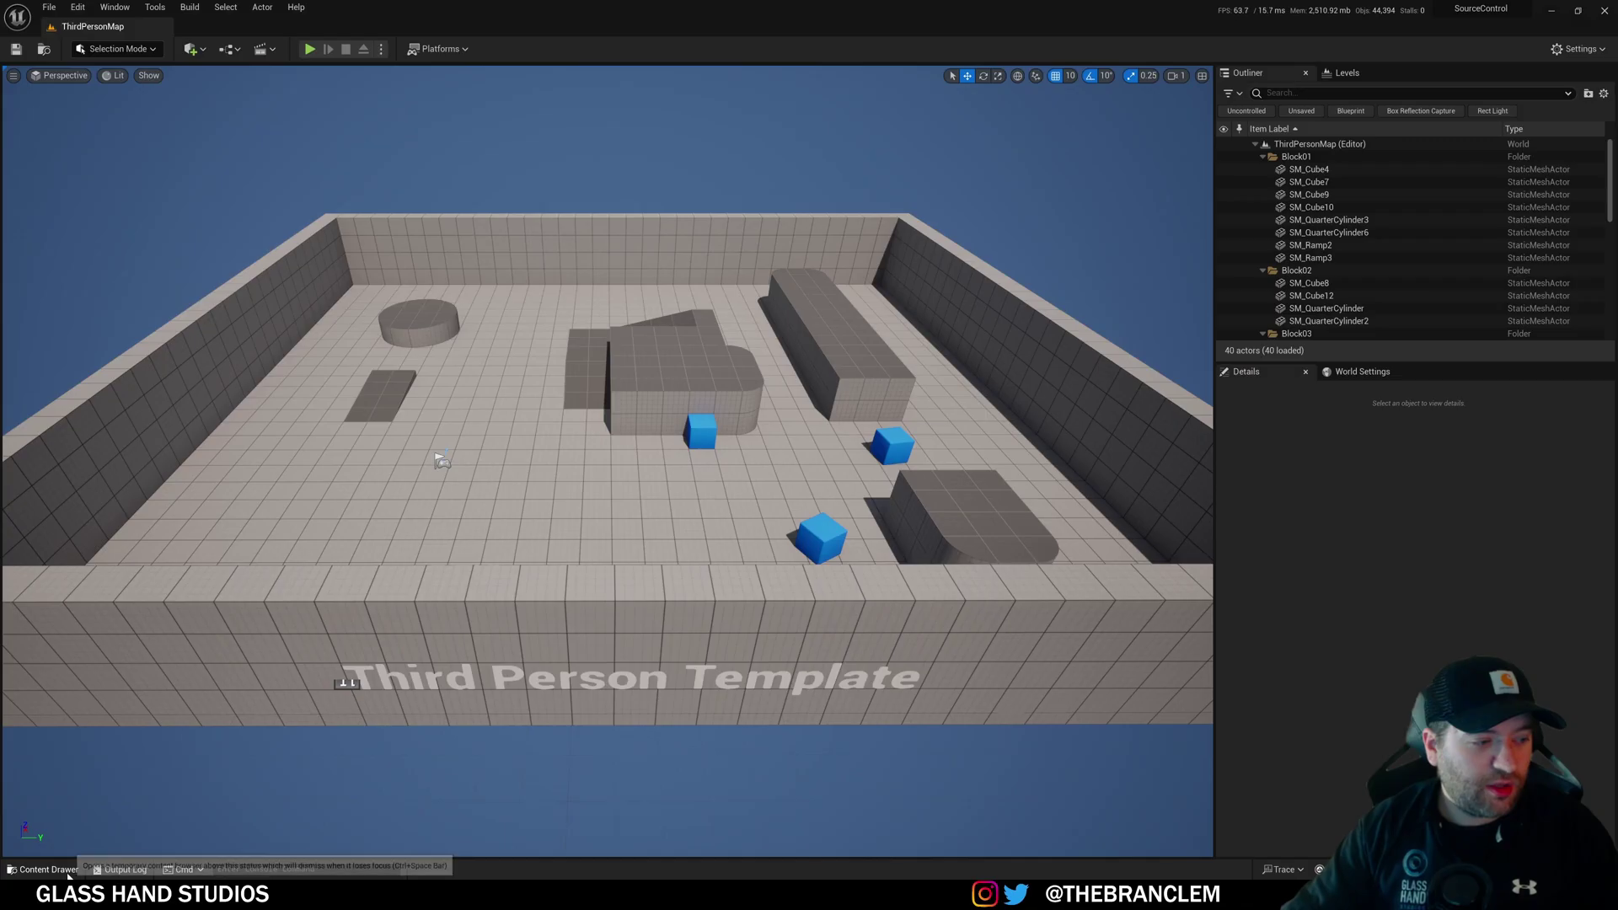
Switch to the reopened Unreal Engine project and check the Content folders for the reverted Blueprint.
{"action": "key", "text": "ctrl+space"}
{"action": "left_click", "coordinate": [67, 603]}
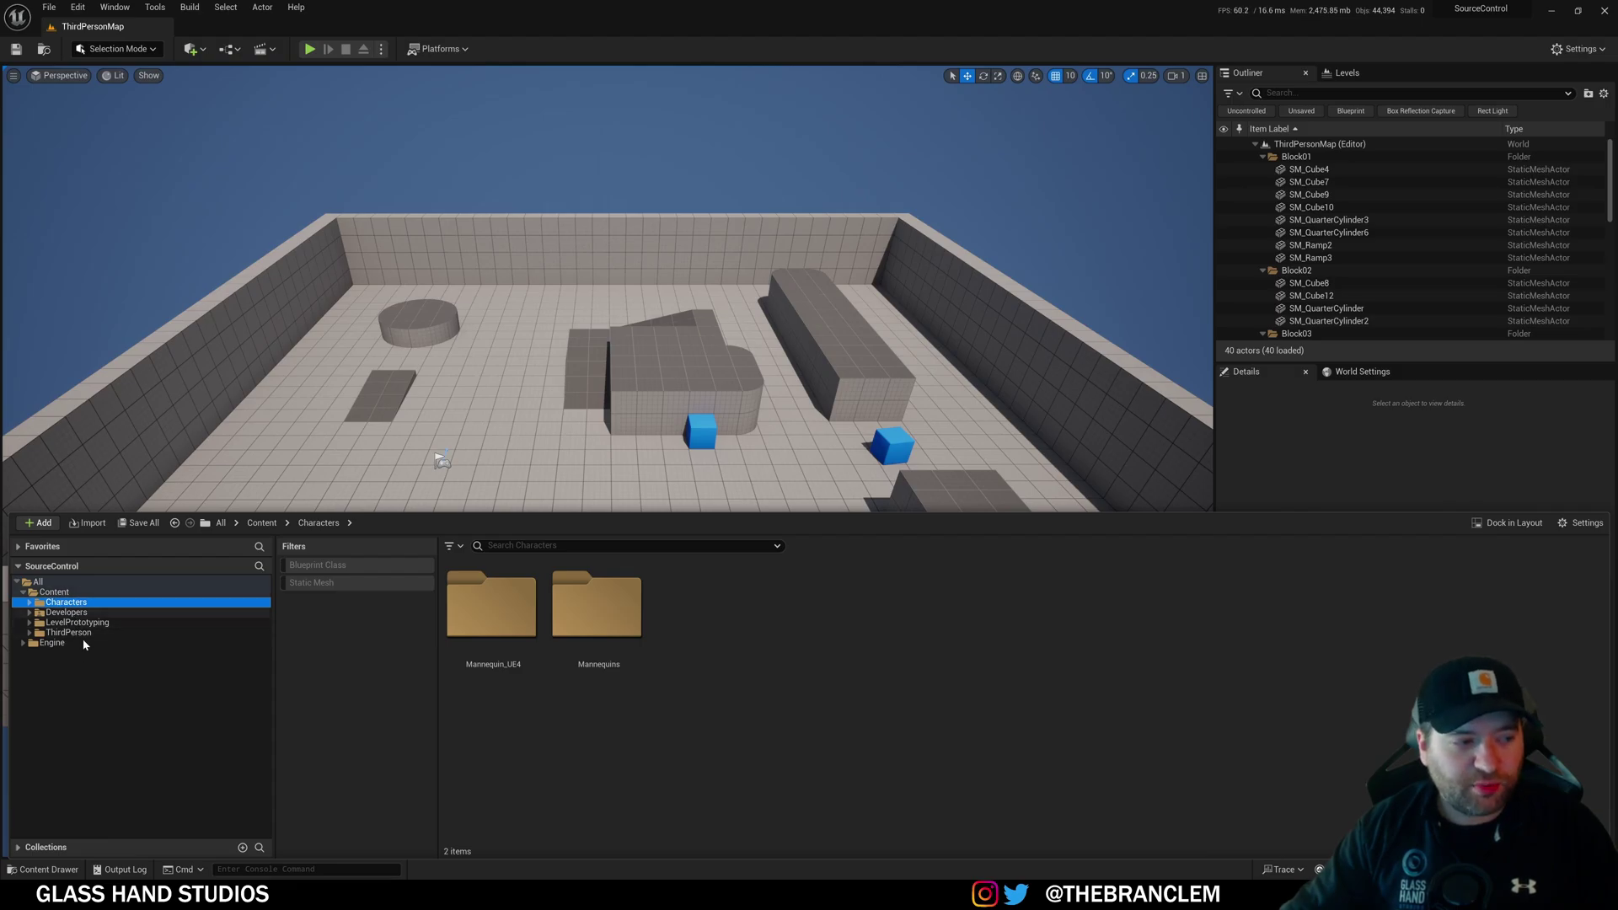
{"action": "left_click", "coordinate": [656, 766]}
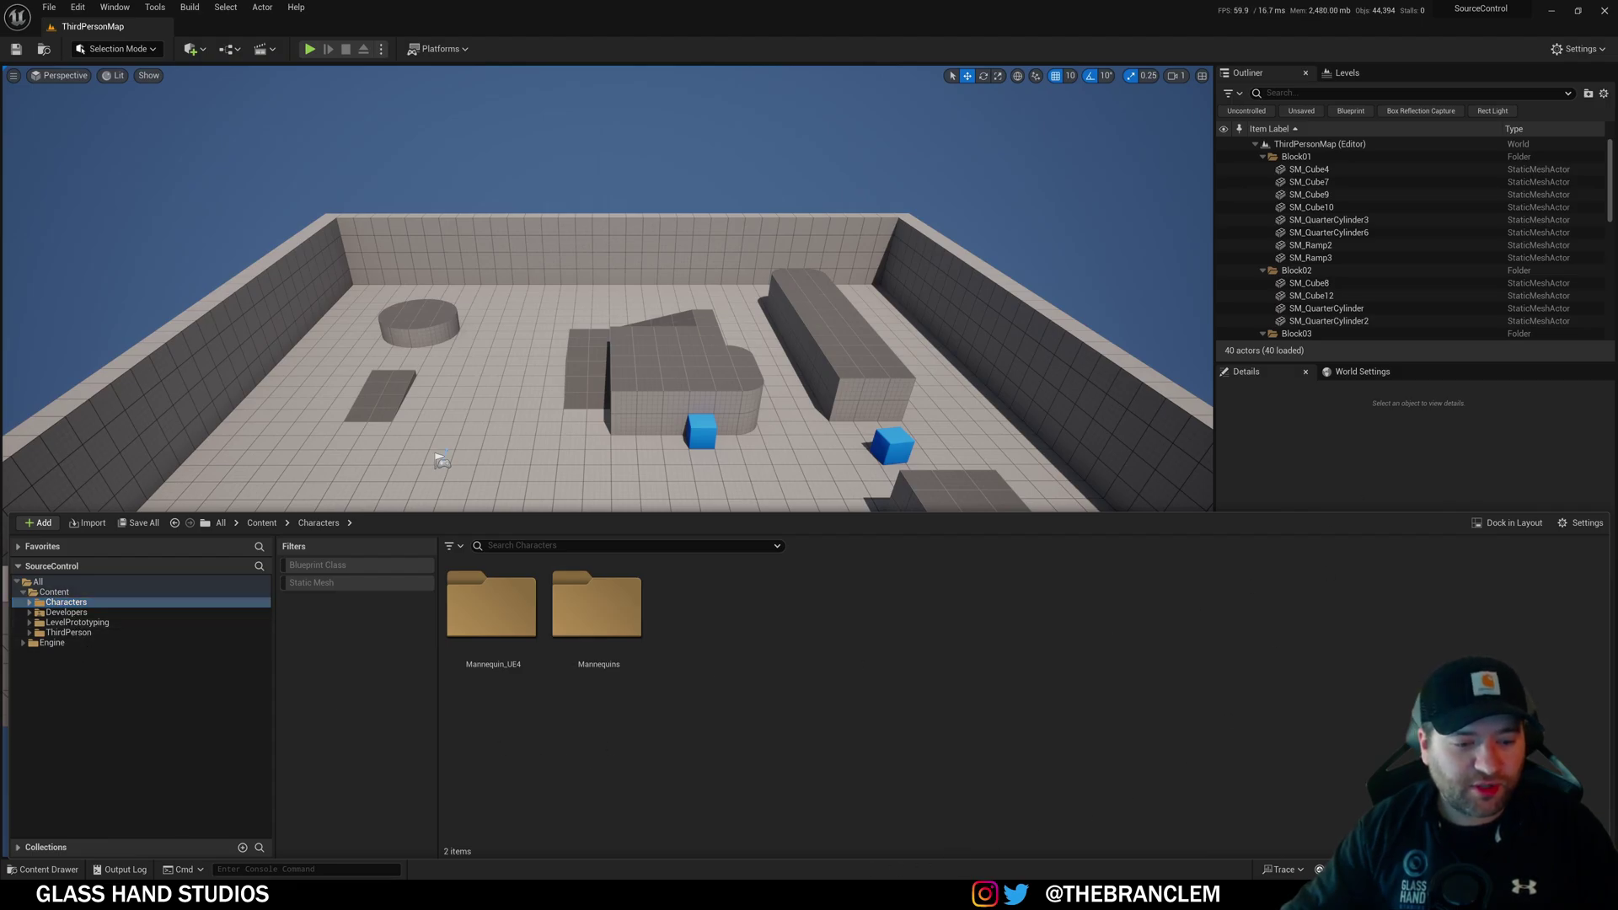
Switch to the browser and refresh the master branch's commit list to check for the revert commit.
{"action": "key", "text": "alt+Tab"}
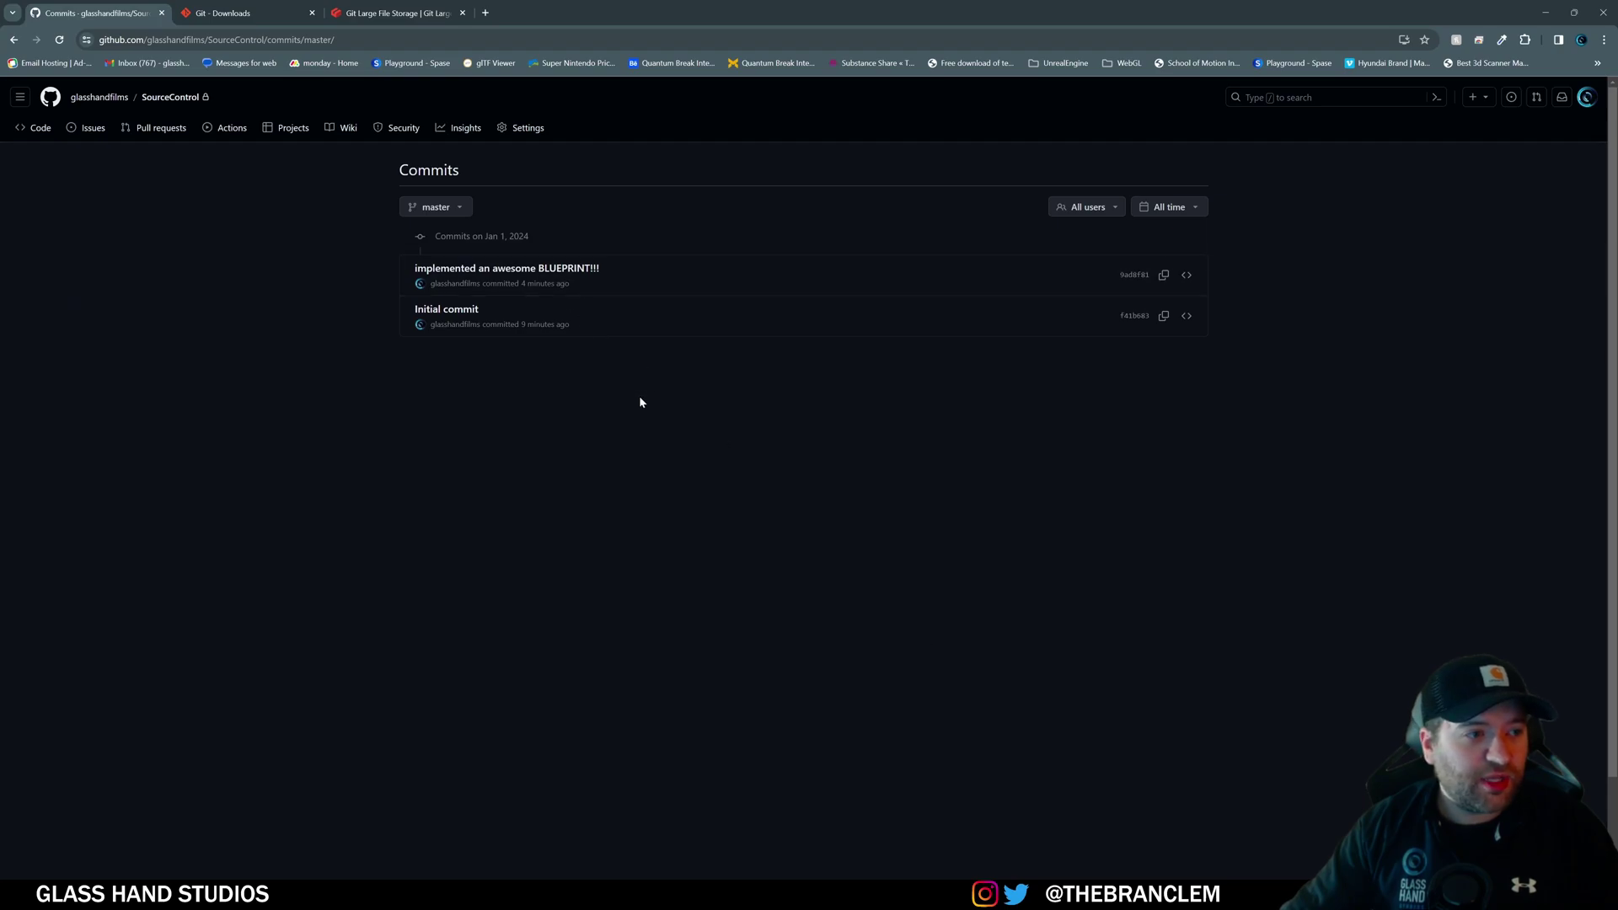
{"action": "left_click", "coordinate": [59, 40]}
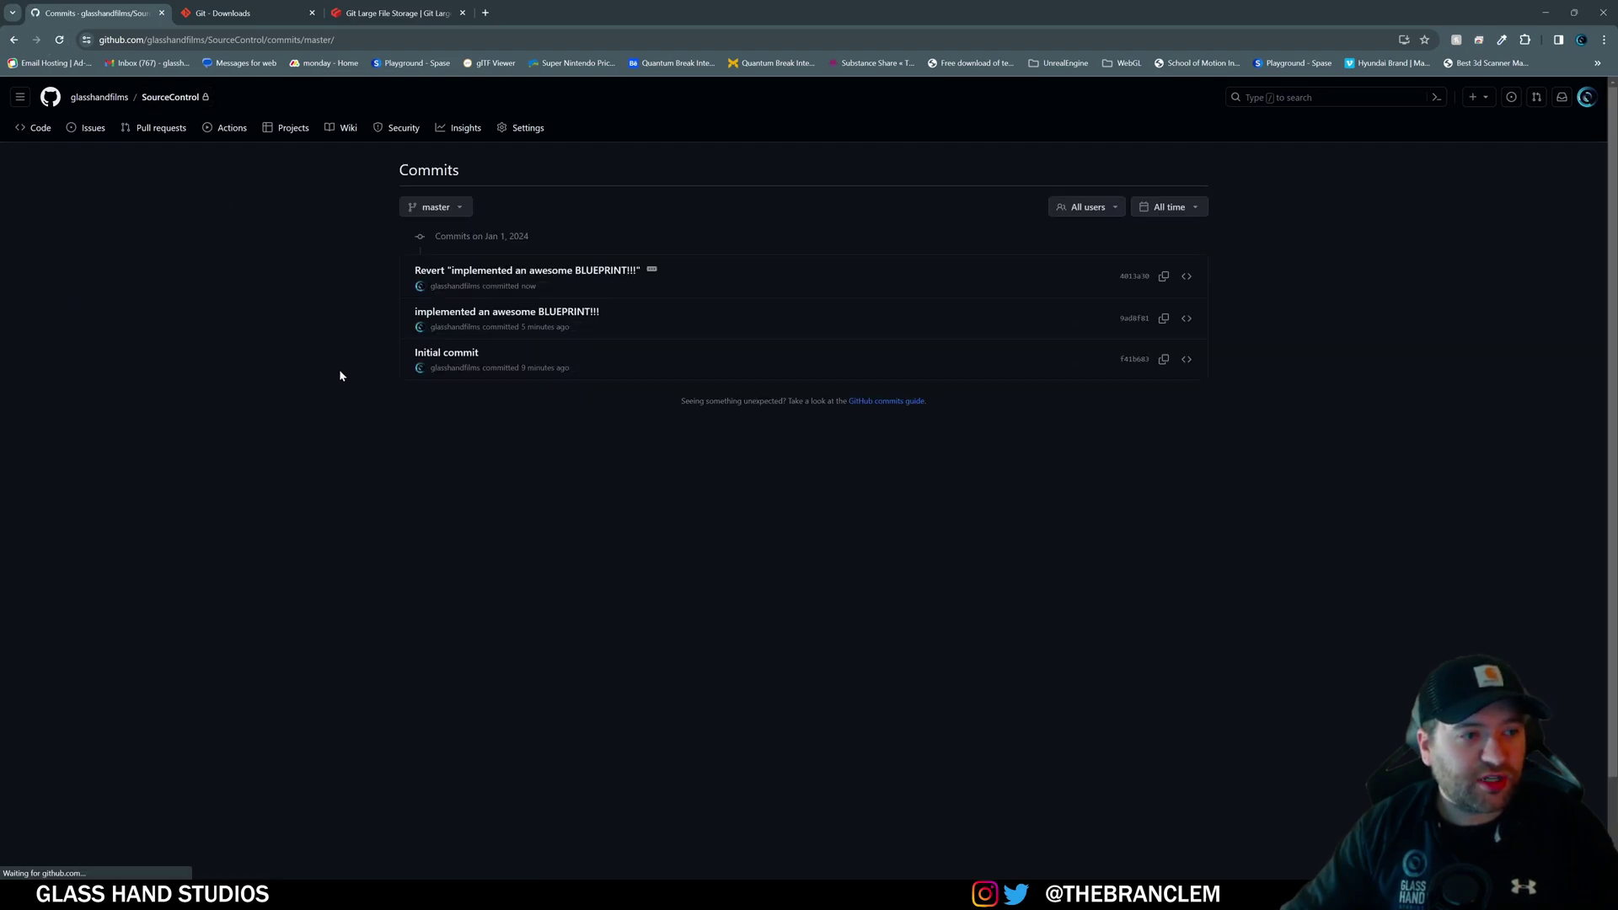